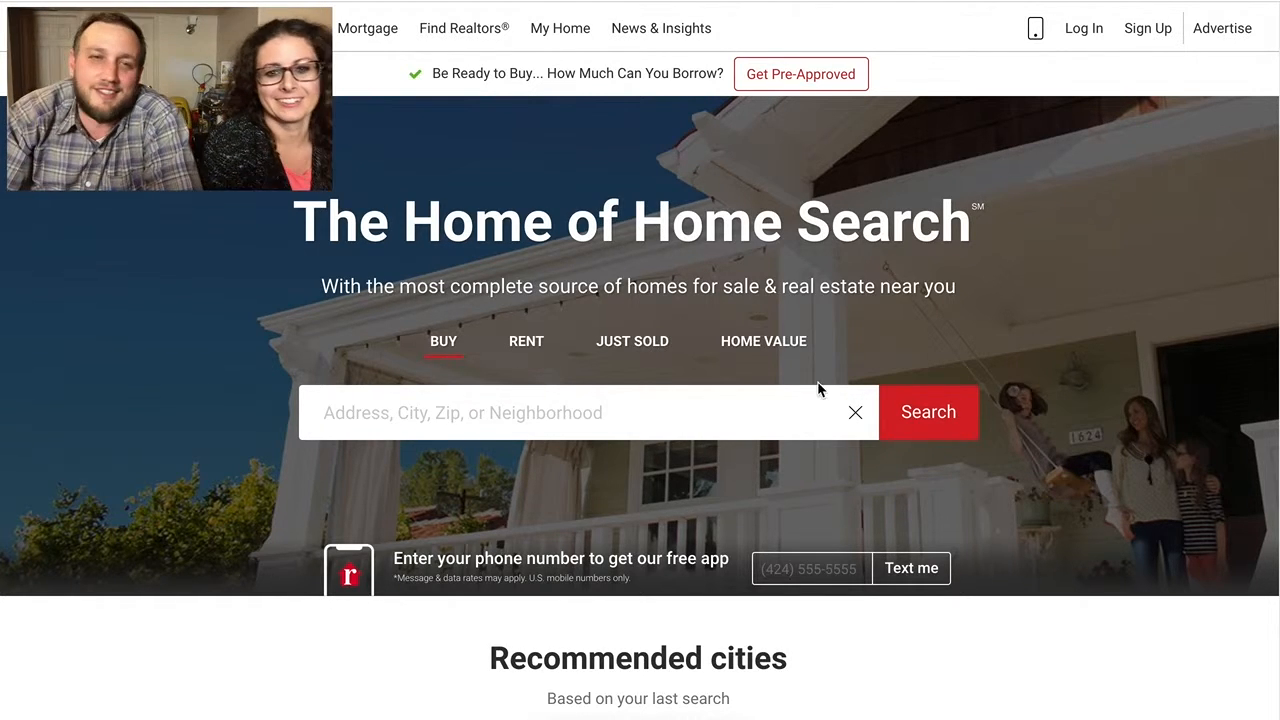
- Search realtor.com for homes for sale in Park City, UT
left_click(464, 412)
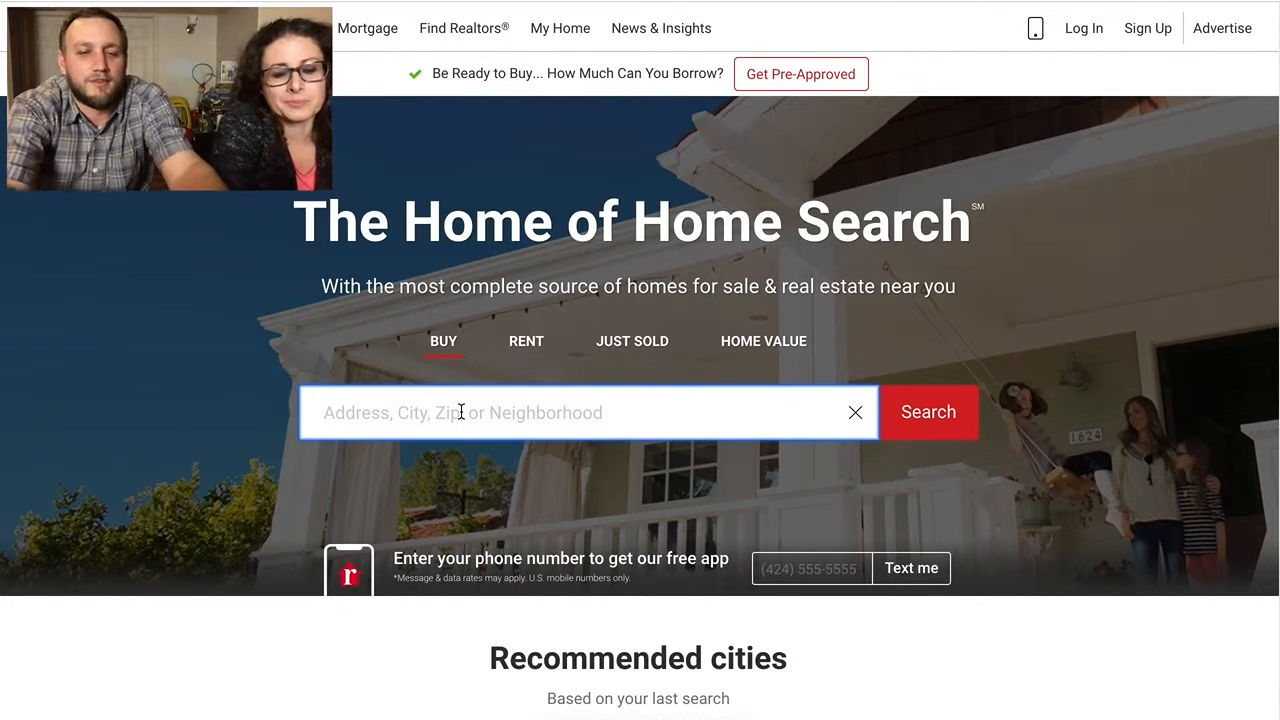
type("Park")
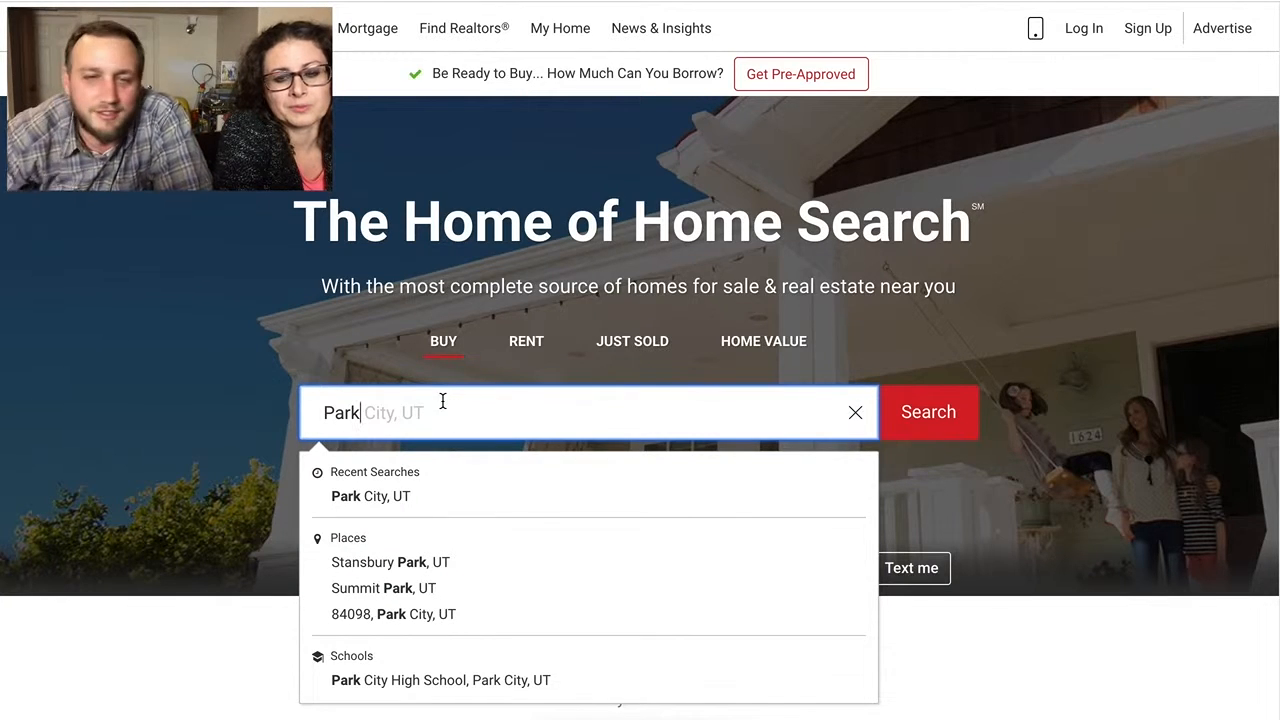
left_click(390, 496)
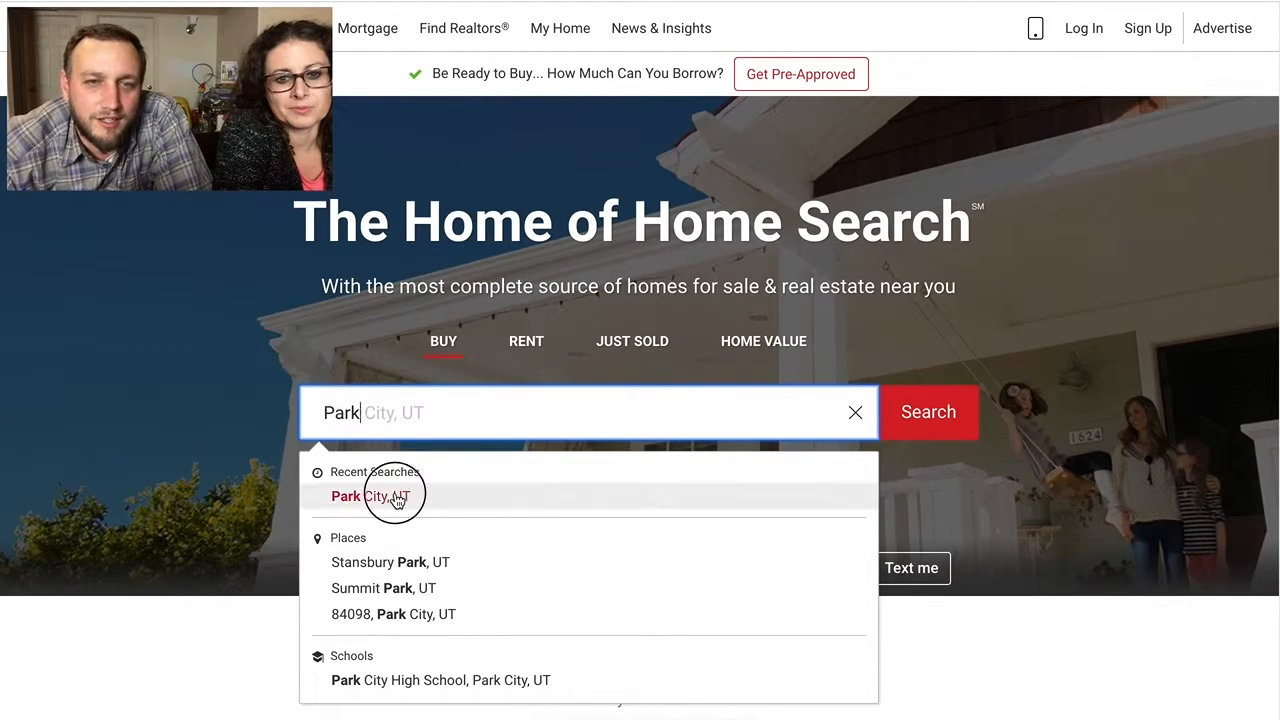
left_click(930, 433)
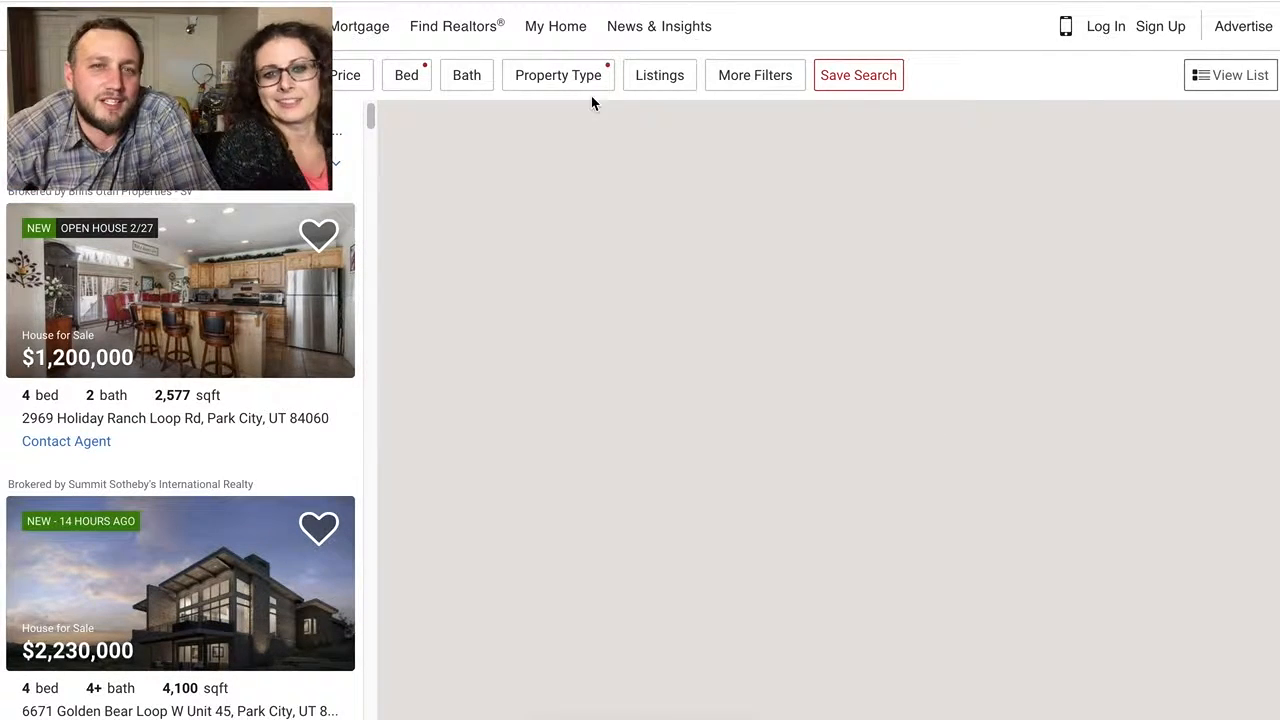
- Check the property type and bedroom filters, then set a $3,000,000 minimum price
left_click(558, 75)
left_click(527, 180)
left_click(418, 82)
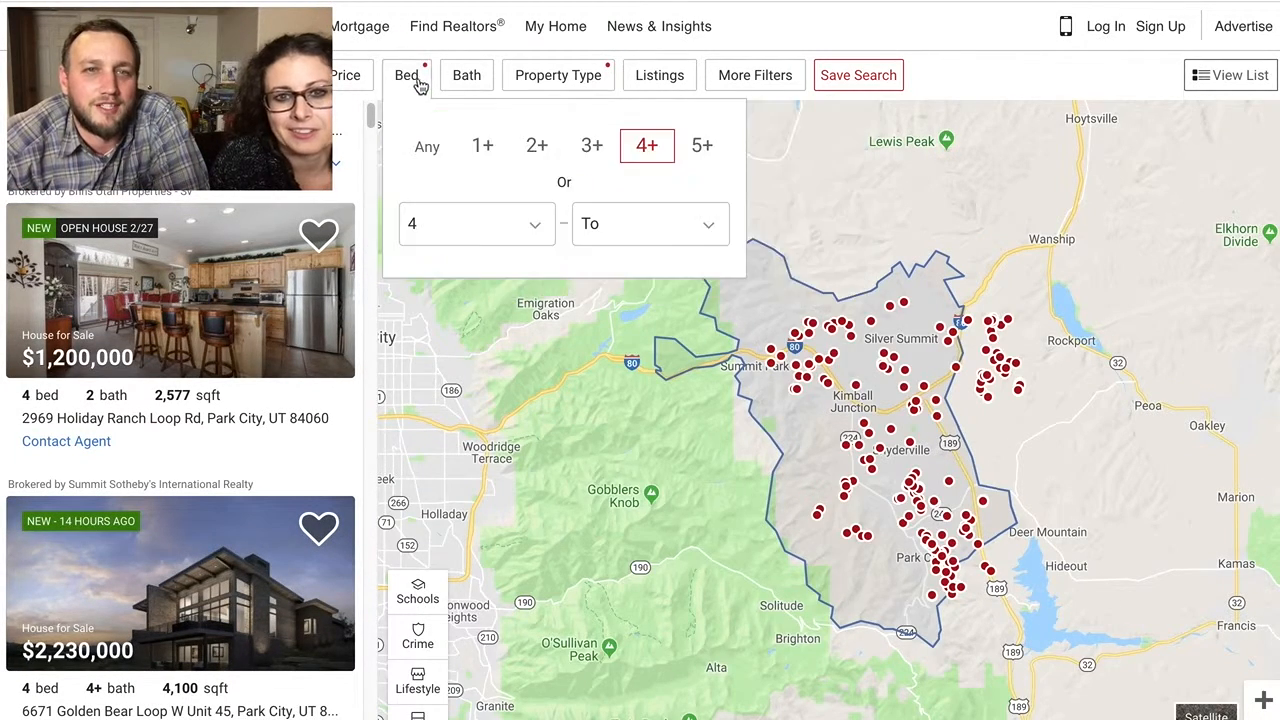
left_click(428, 148)
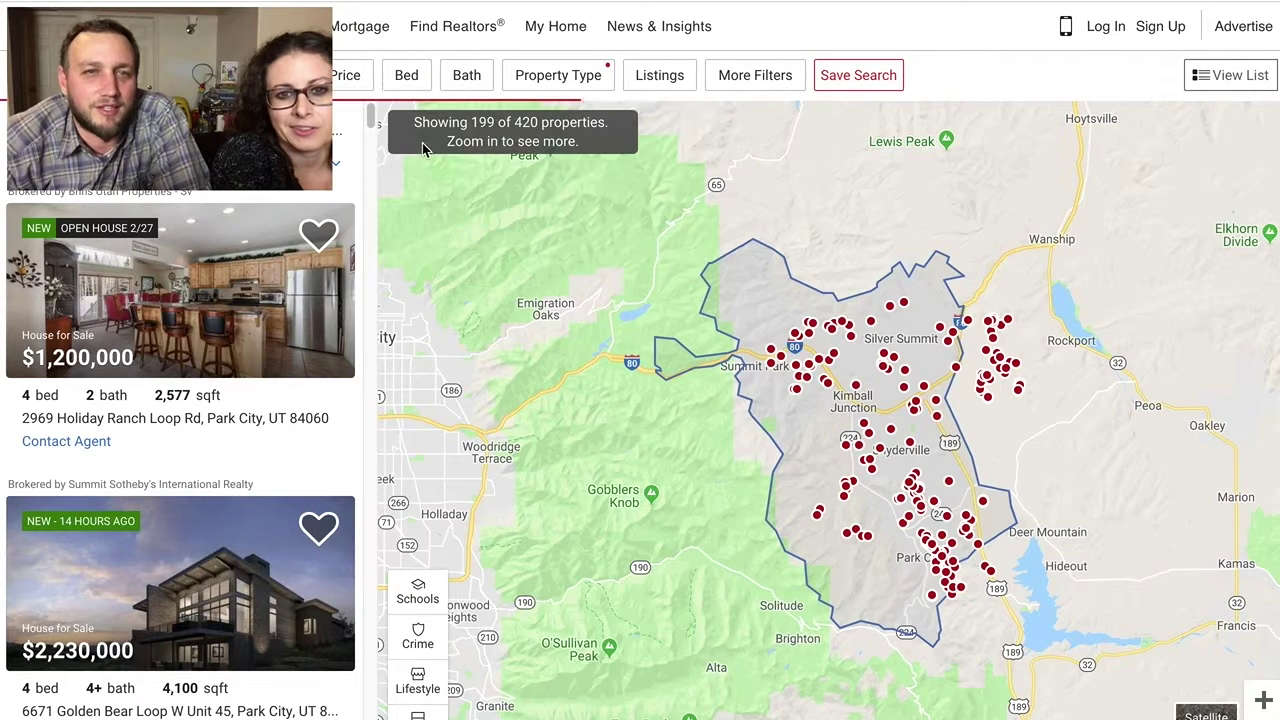
left_click(356, 82)
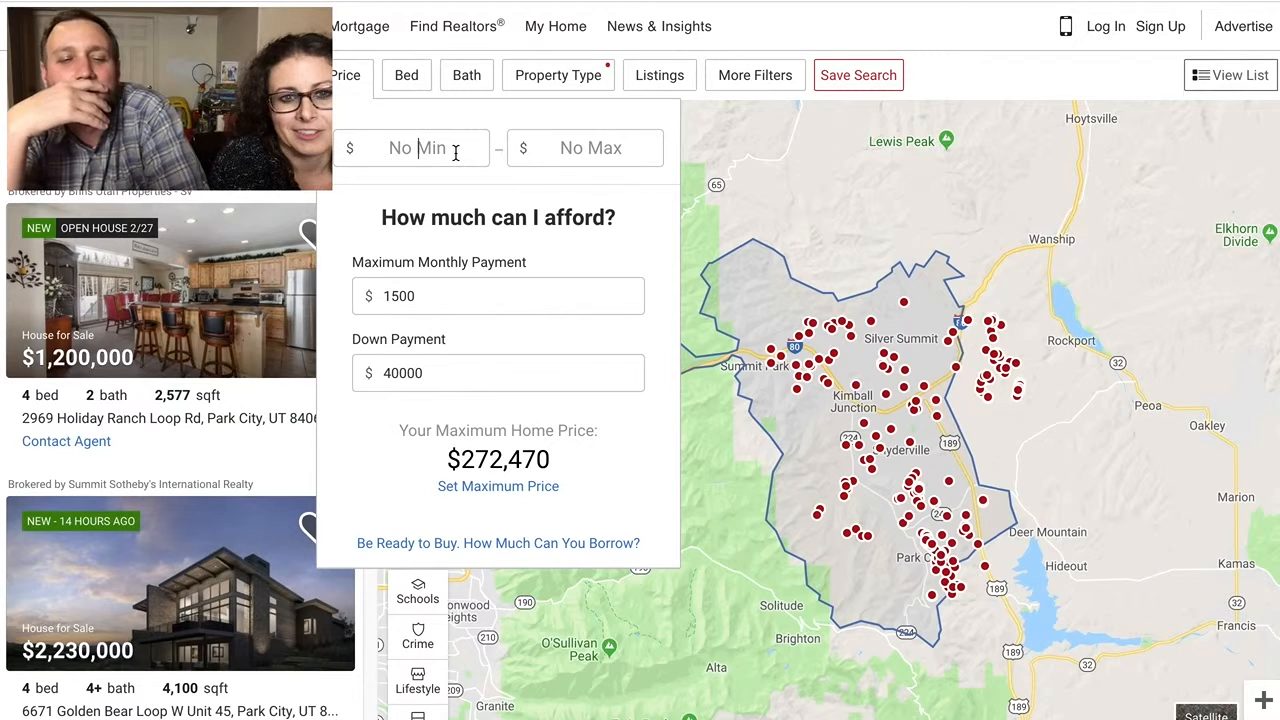
type("3")
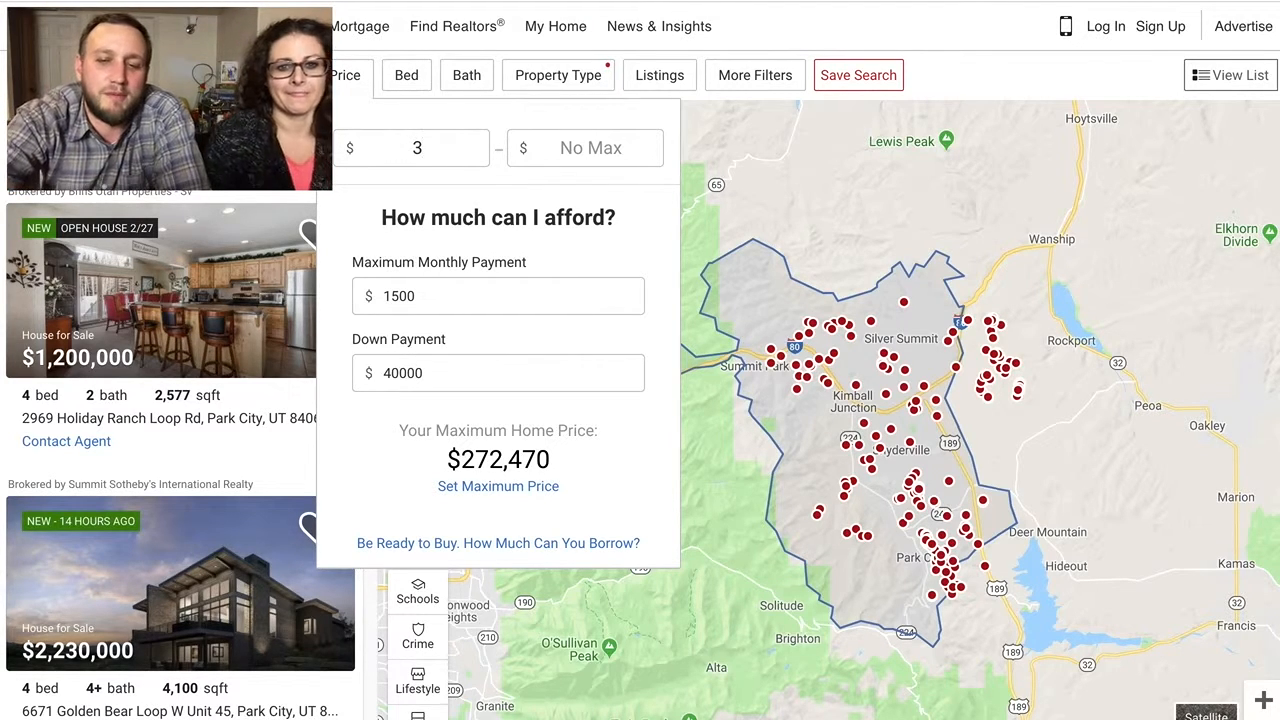
type("00000")
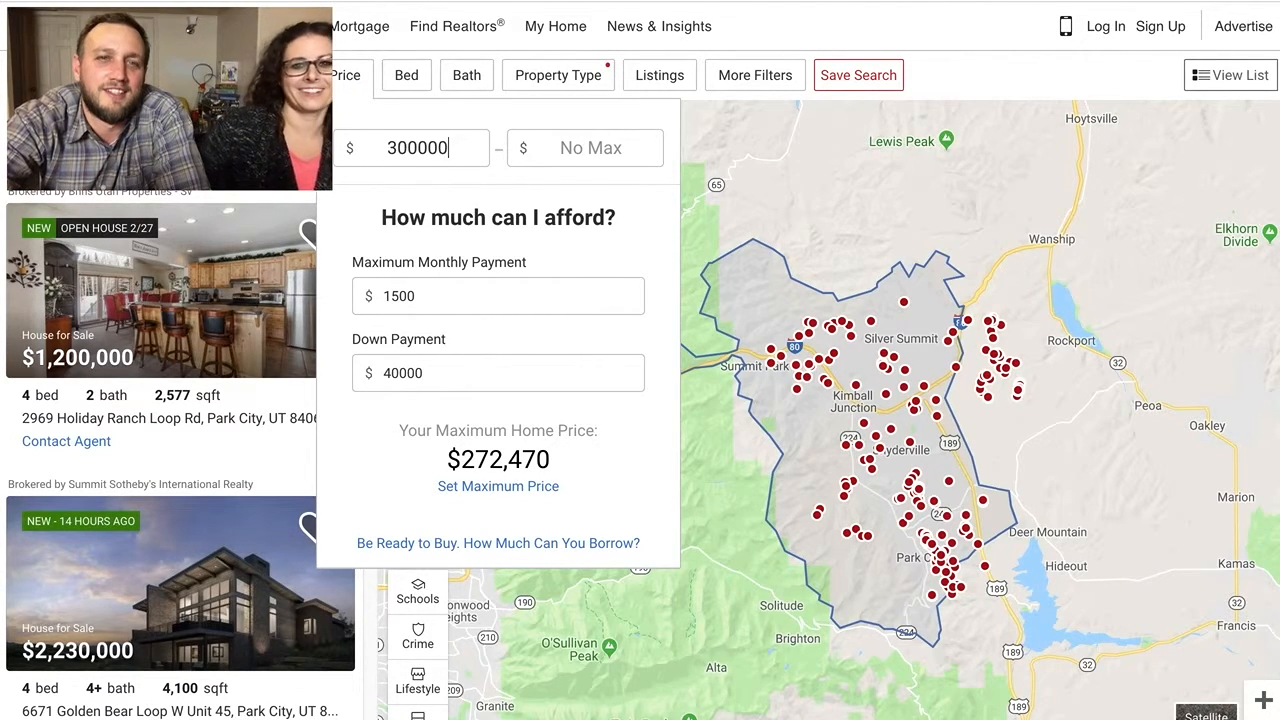
type("0")
key("Tab")
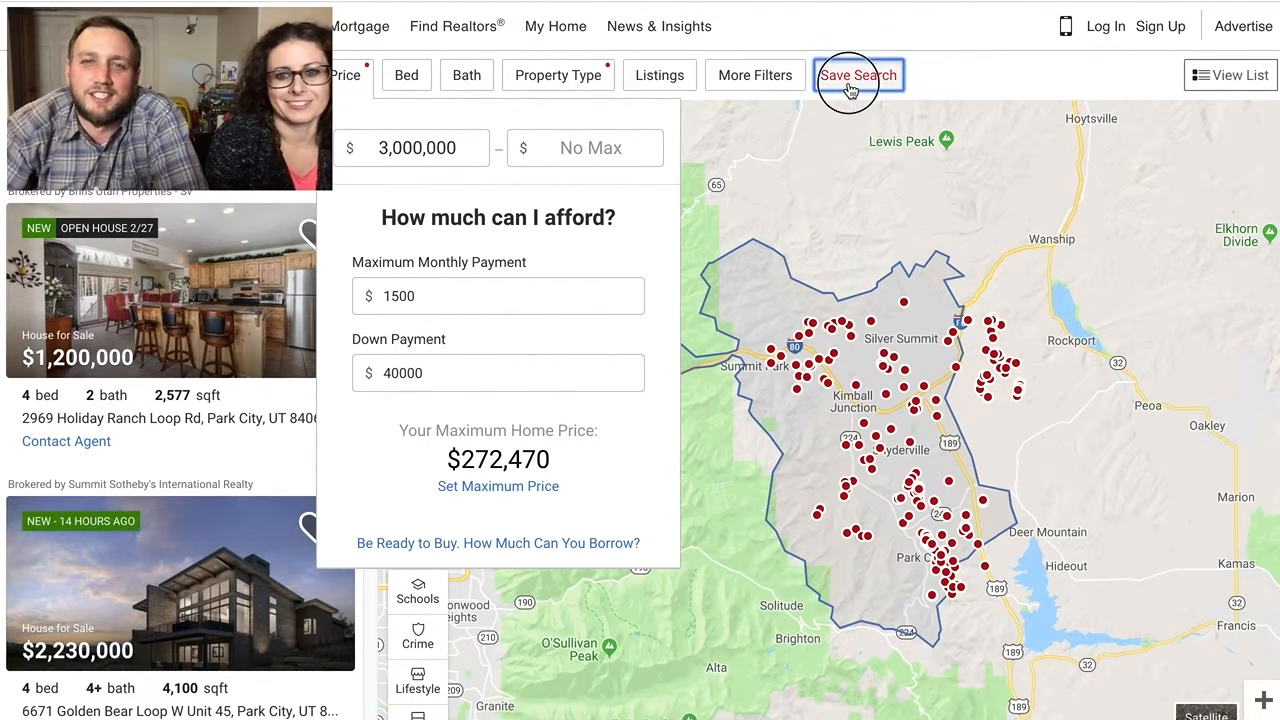
- Attempt Save Search and dismiss the account sign-up prompt
left_click(858, 75)
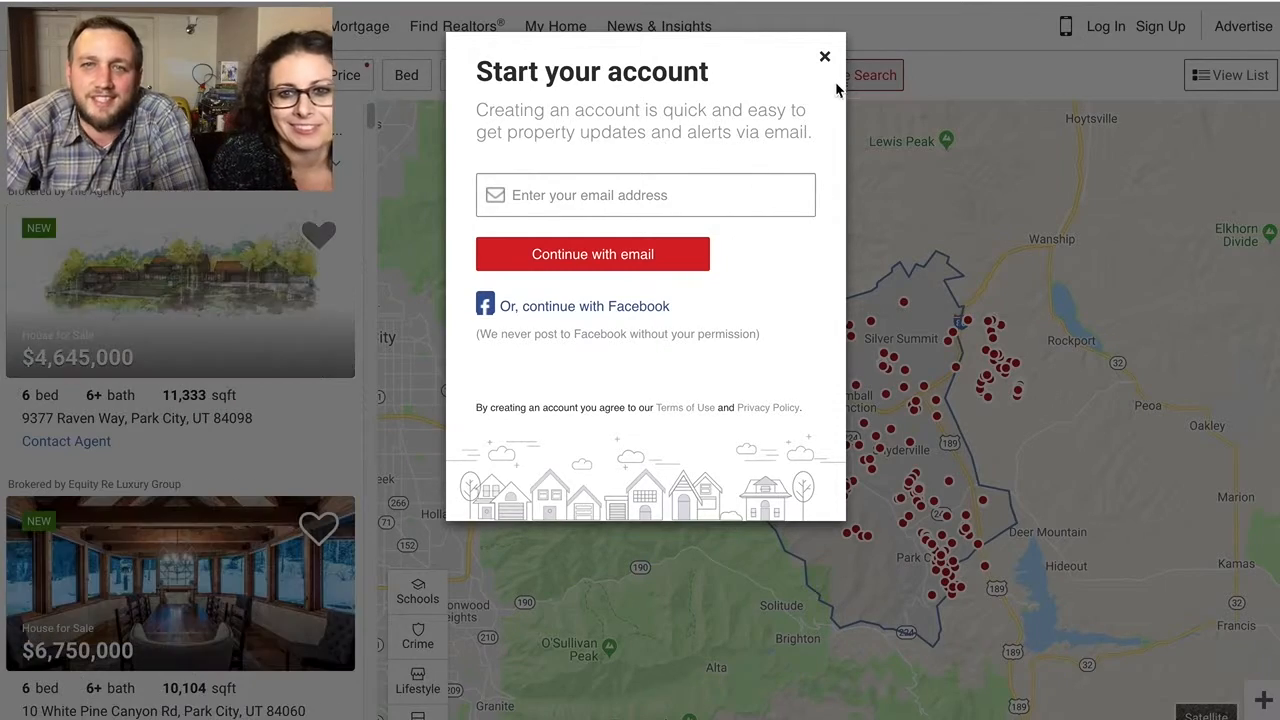
left_click(824, 57)
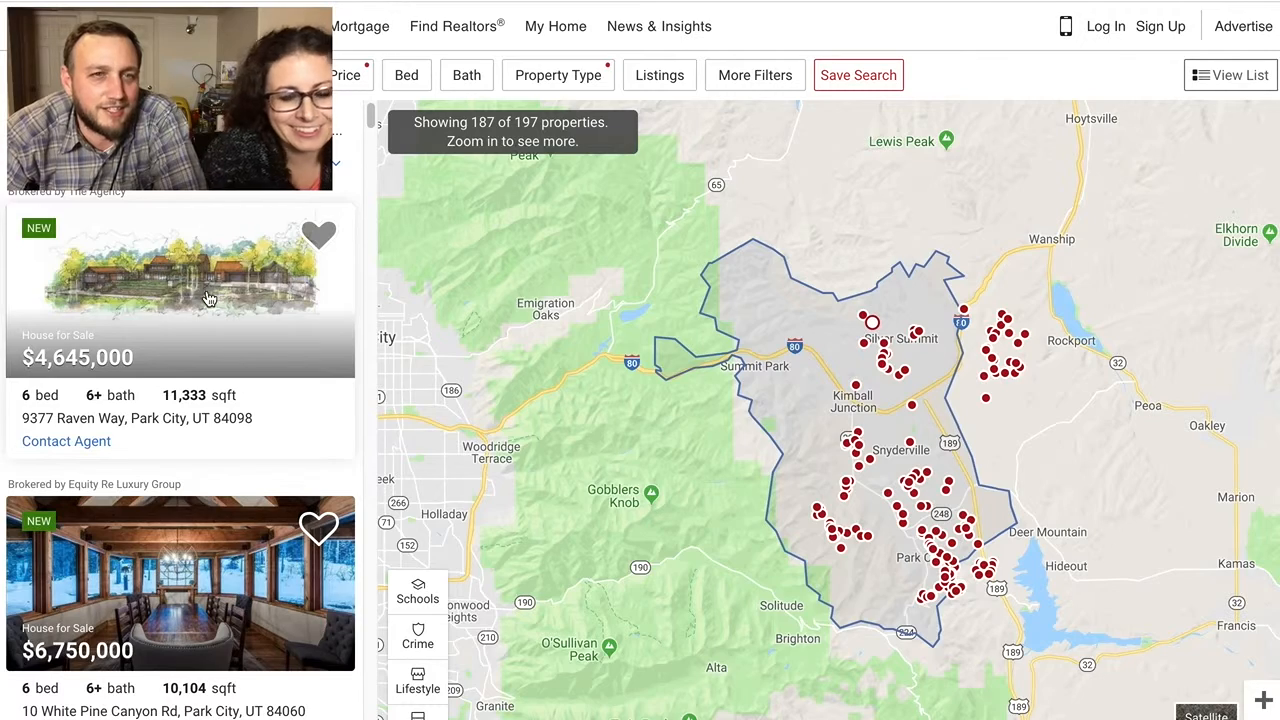
scroll(209, 297, "down", 3)
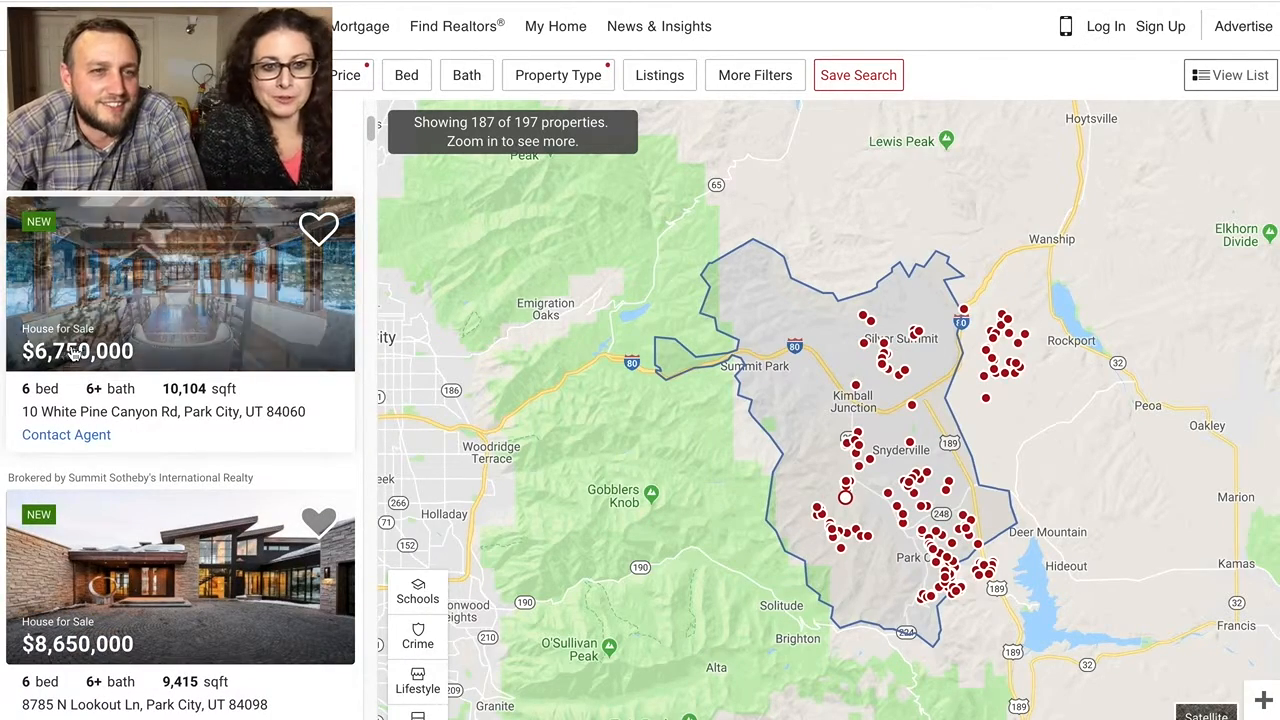
- Open the $8,650,000 8785 N Lookout Ln listing's full-screen gallery and advance one photo
left_click(194, 598)
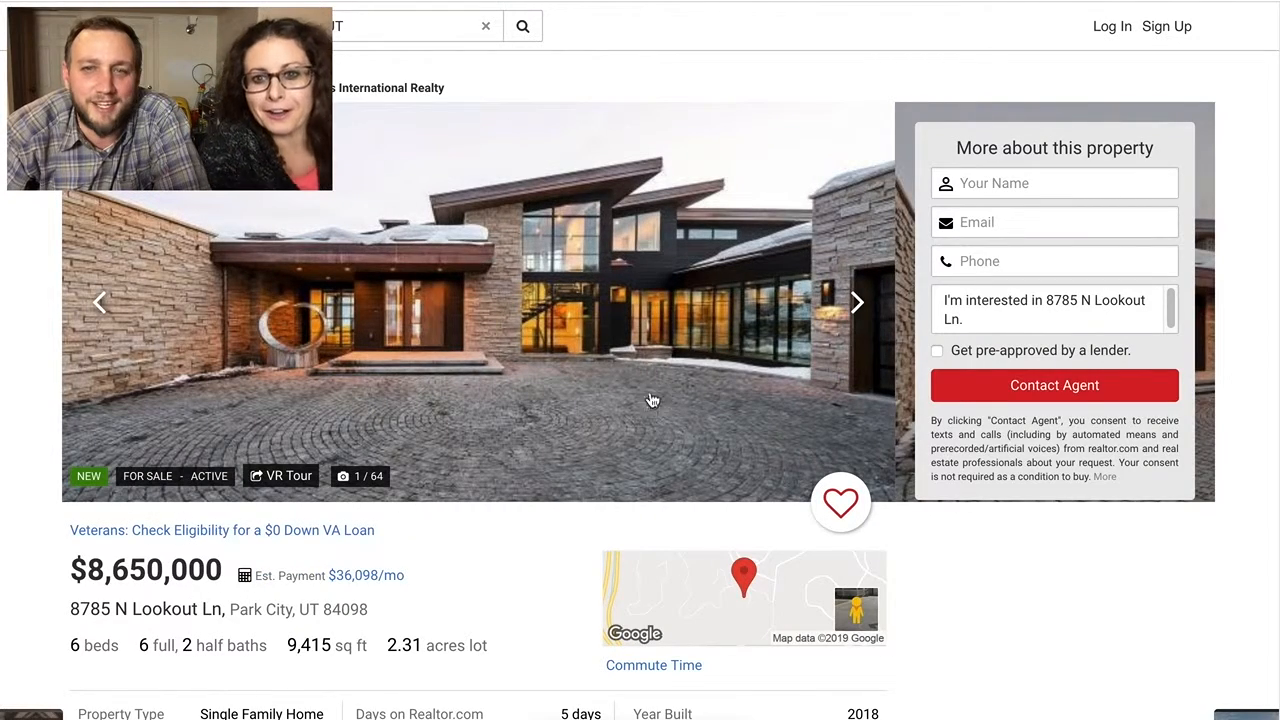
left_click(584, 392)
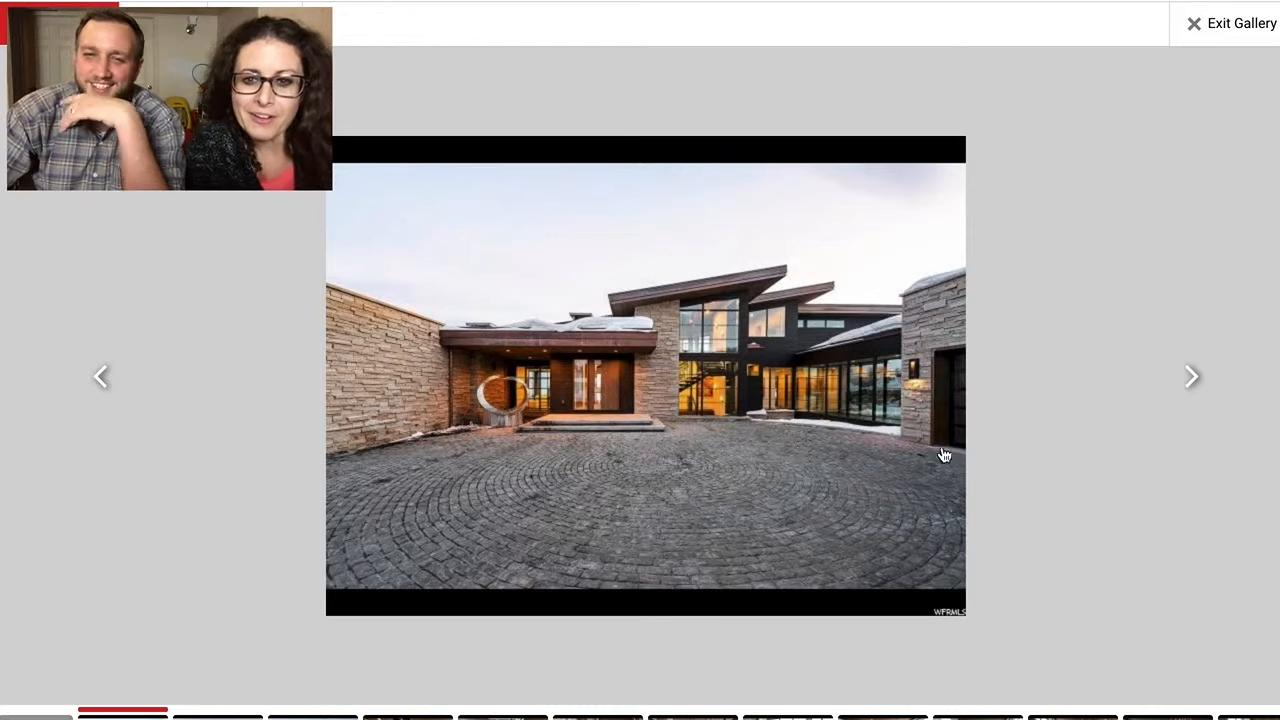
left_click(1201, 377)
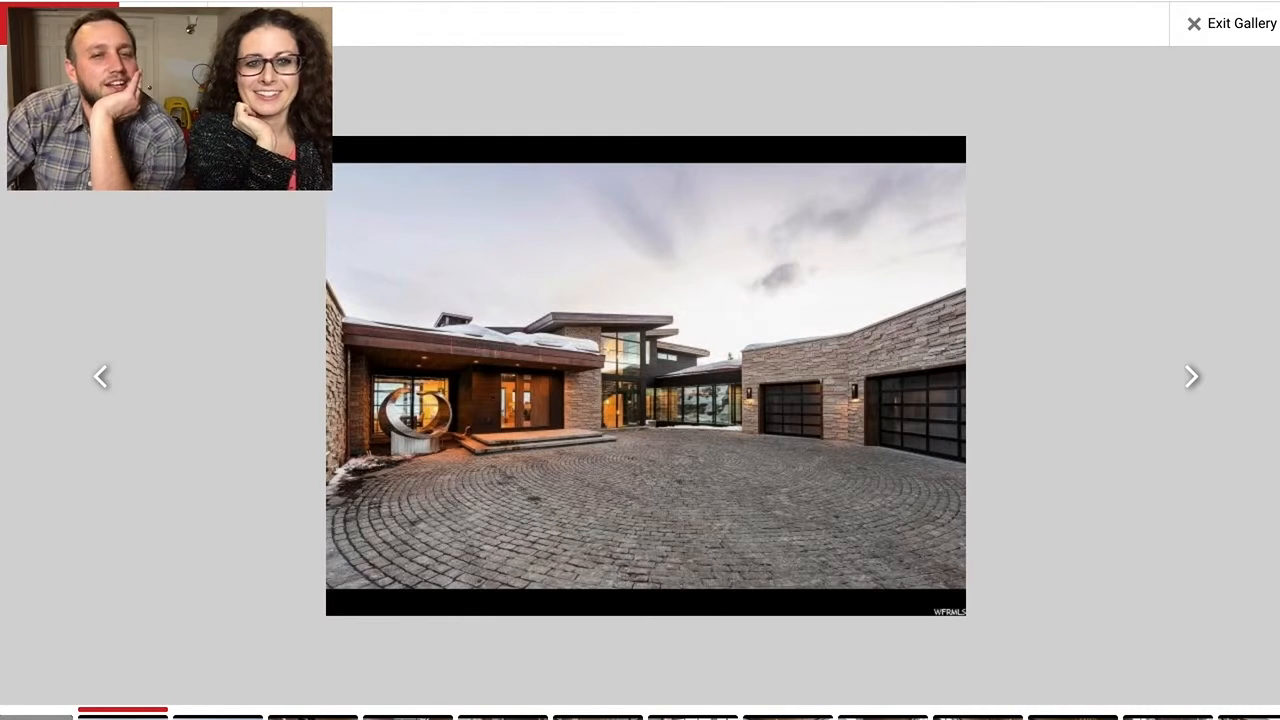
- Page from the snowy hillside exterior through the interior living room and kitchen photos
left_click(1196, 378)
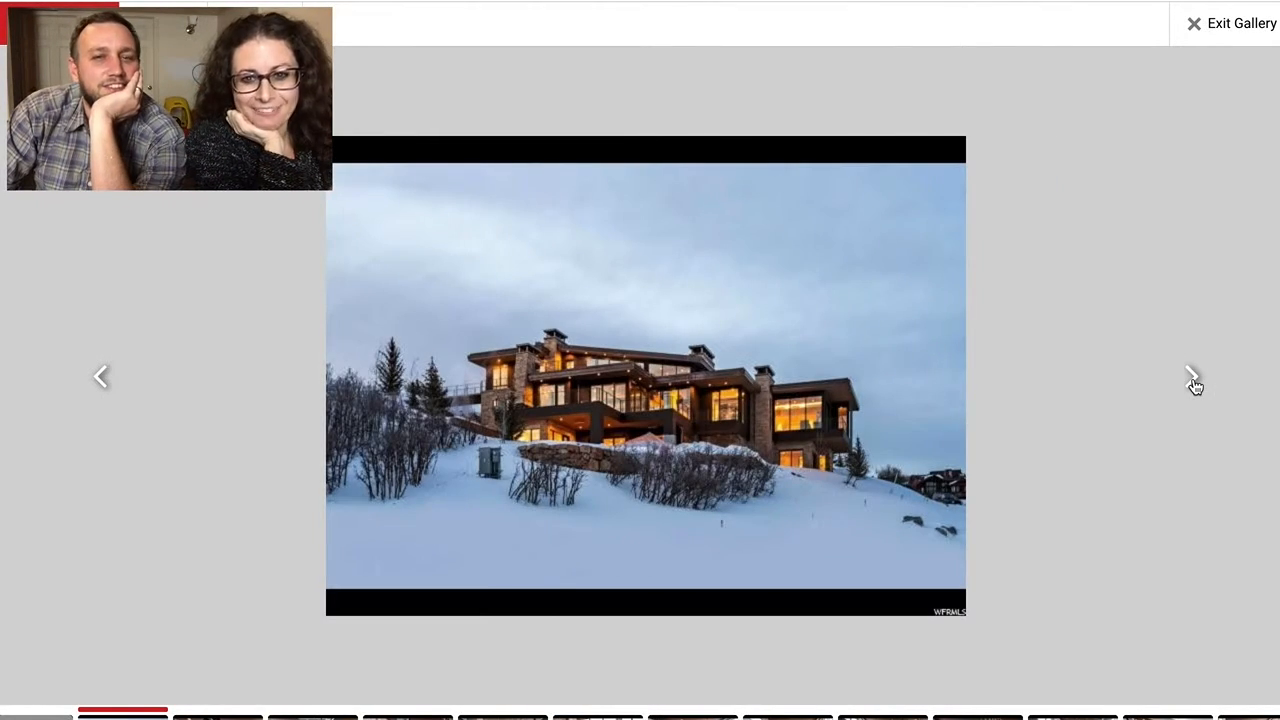
left_click(1196, 383)
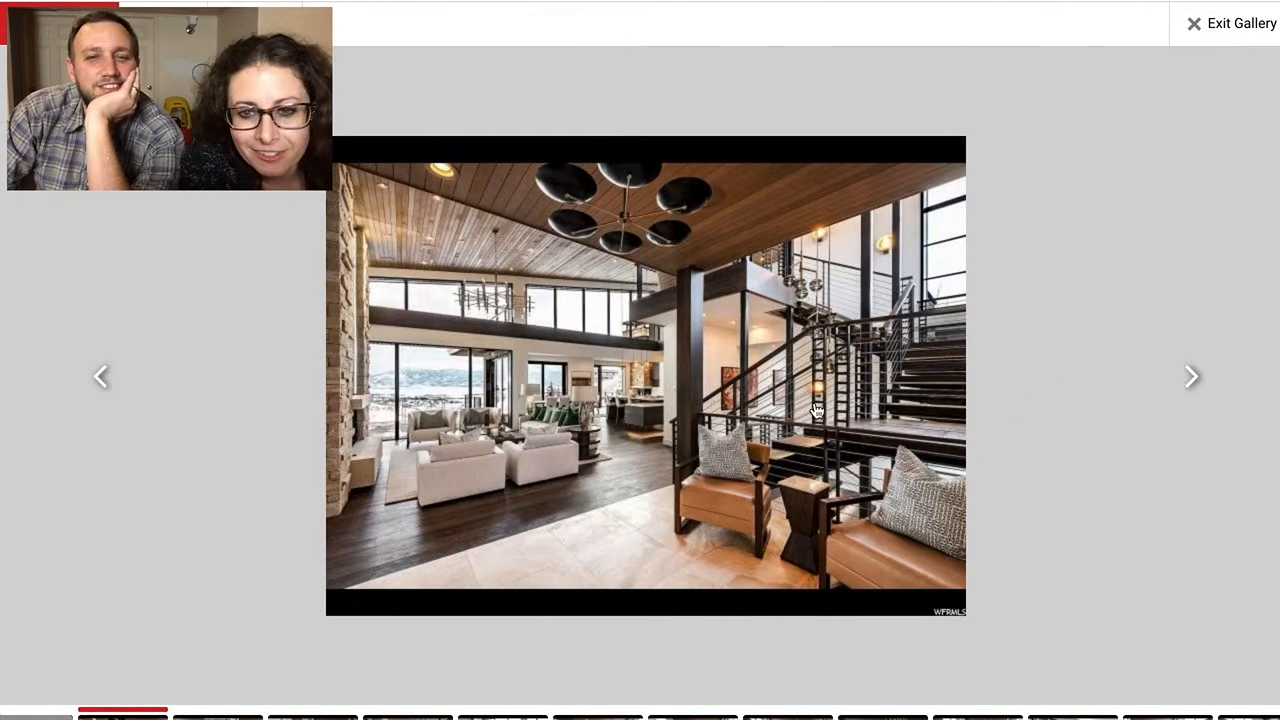
left_click(1196, 385)
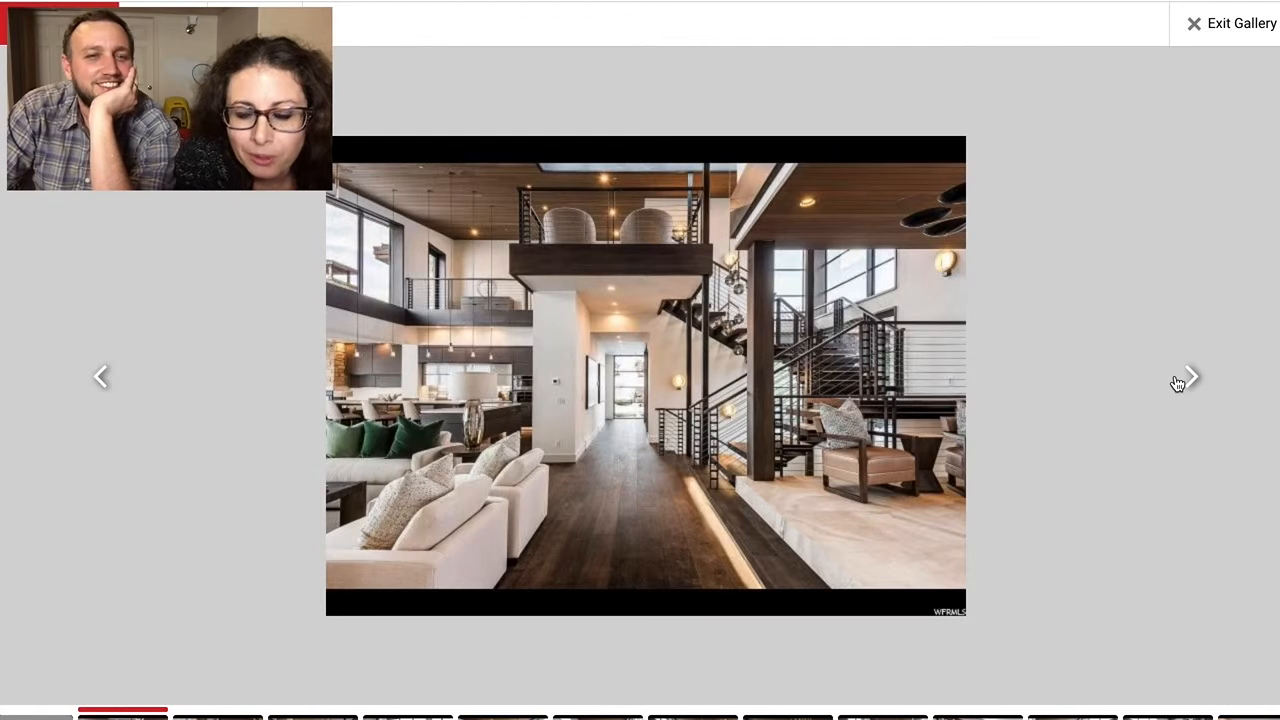
left_click(1193, 378)
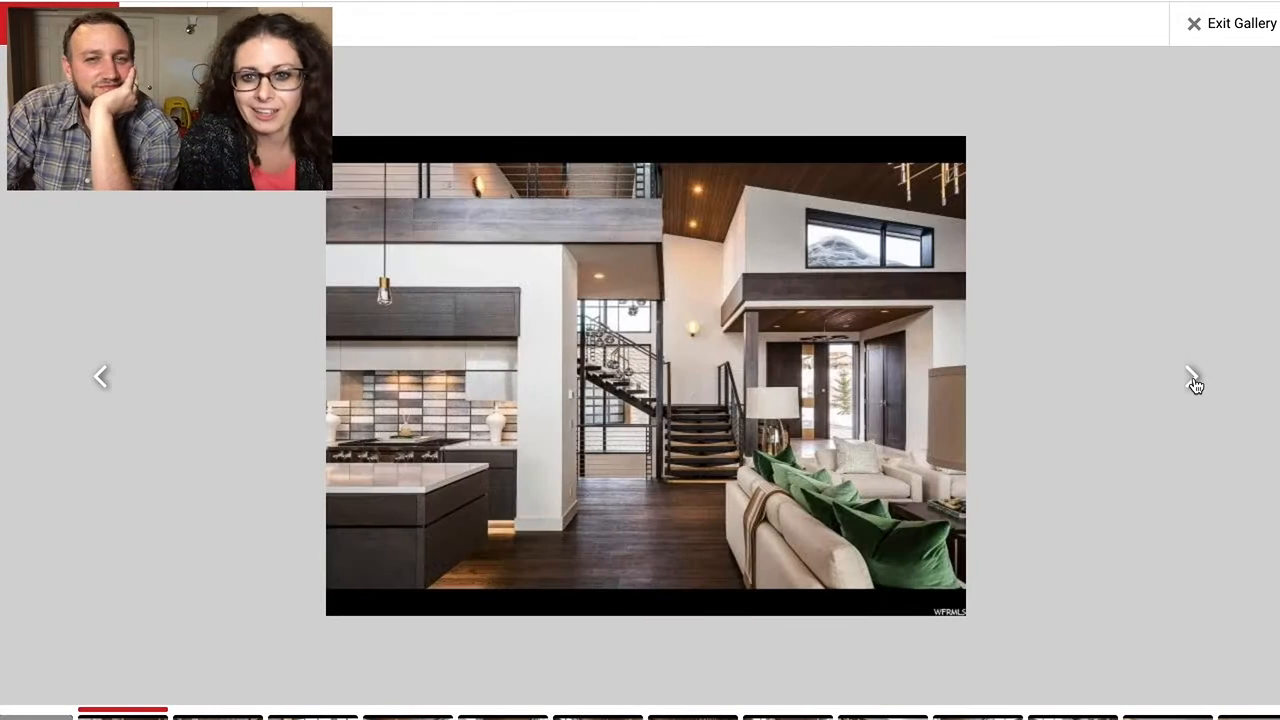
left_click(1195, 383)
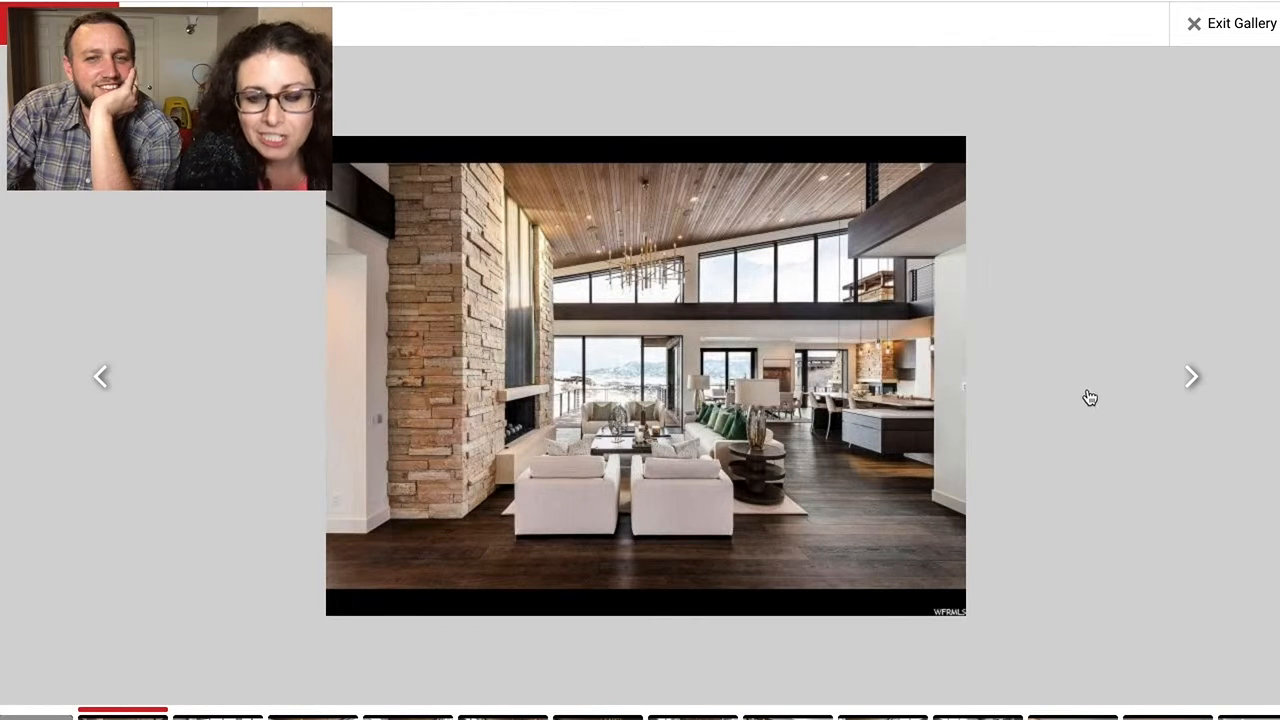
left_click(1193, 380)
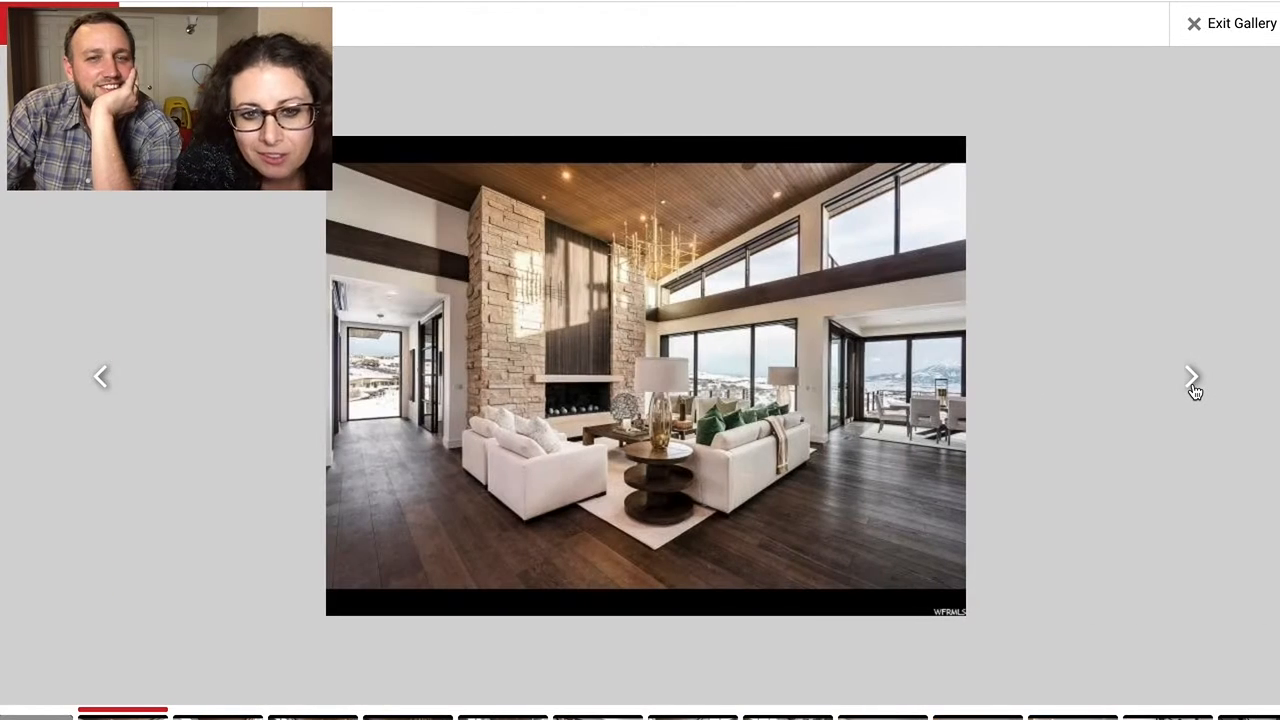
left_click(1193, 380)
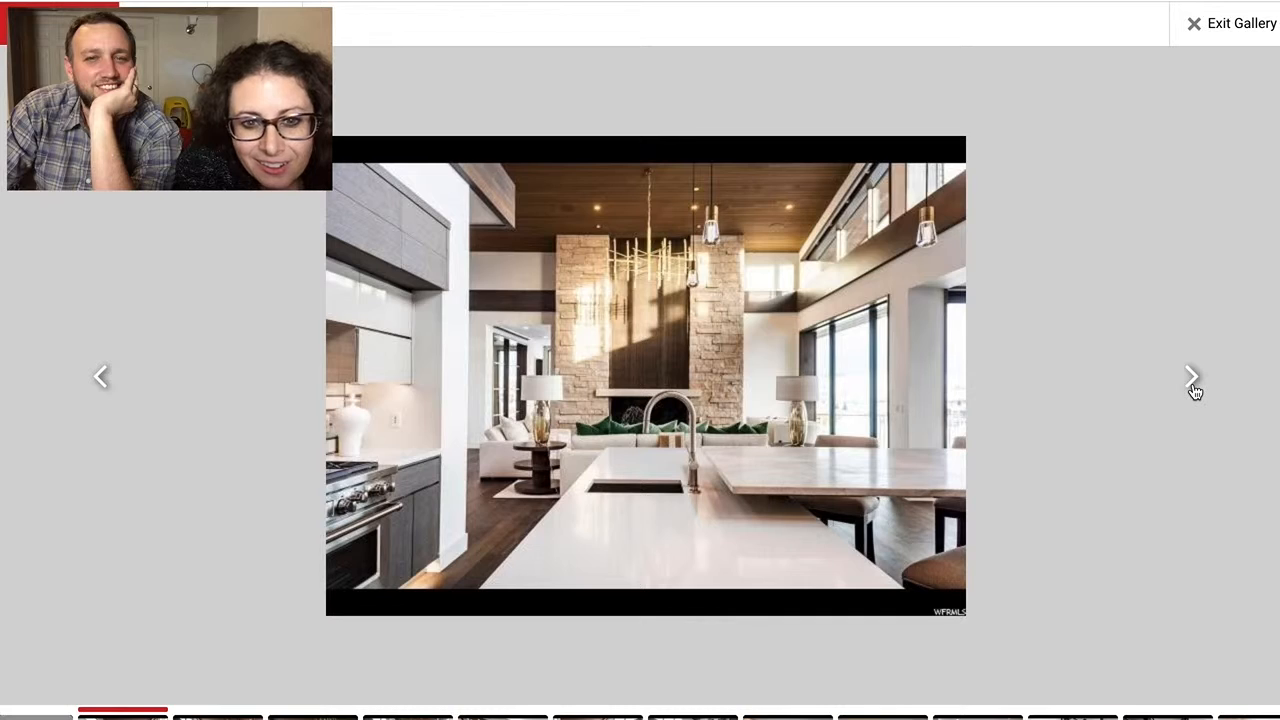
left_click(1193, 380)
left_click(1193, 380)
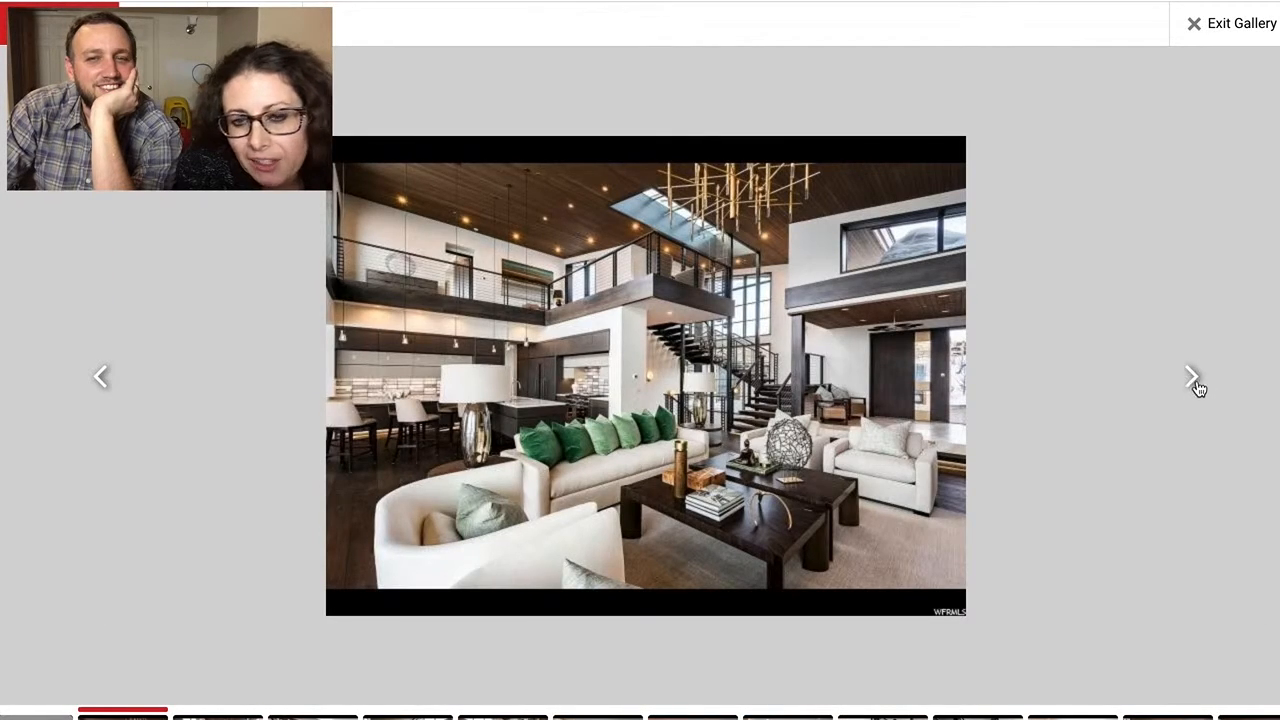
- Continue through more kitchen, living room and hallway photos to the powder room
left_click(1198, 386)
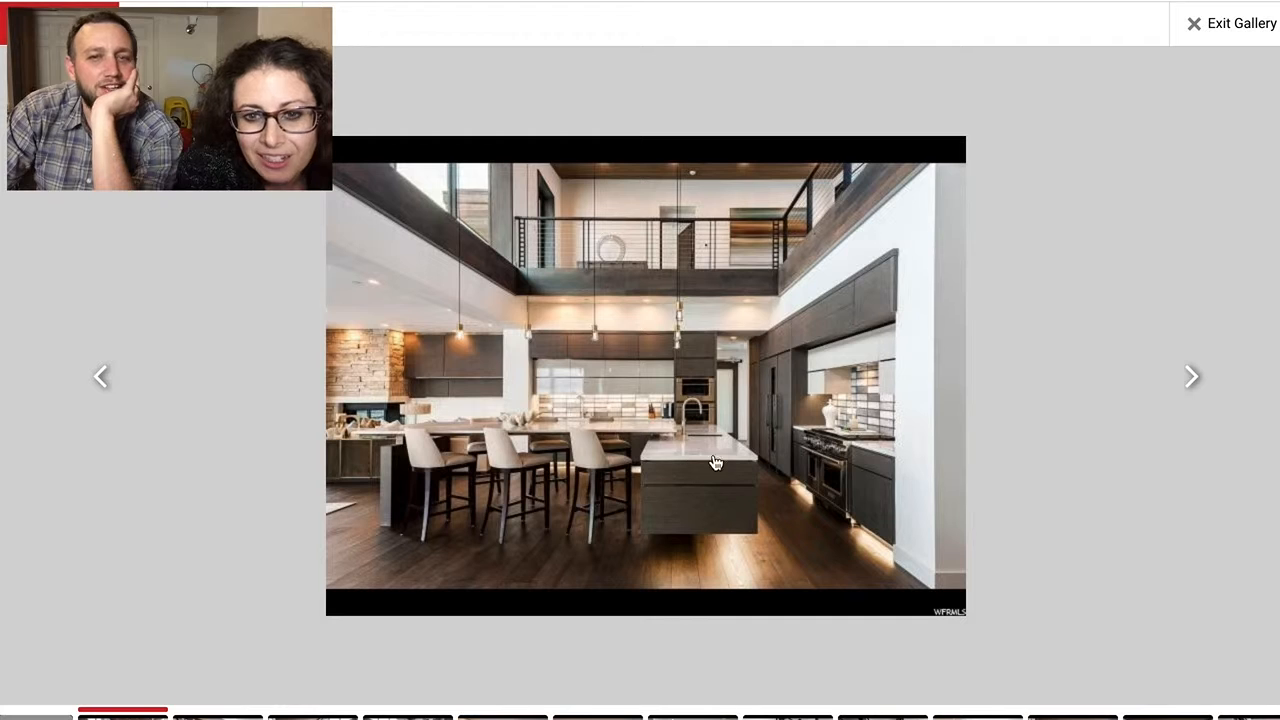
left_click(1192, 378)
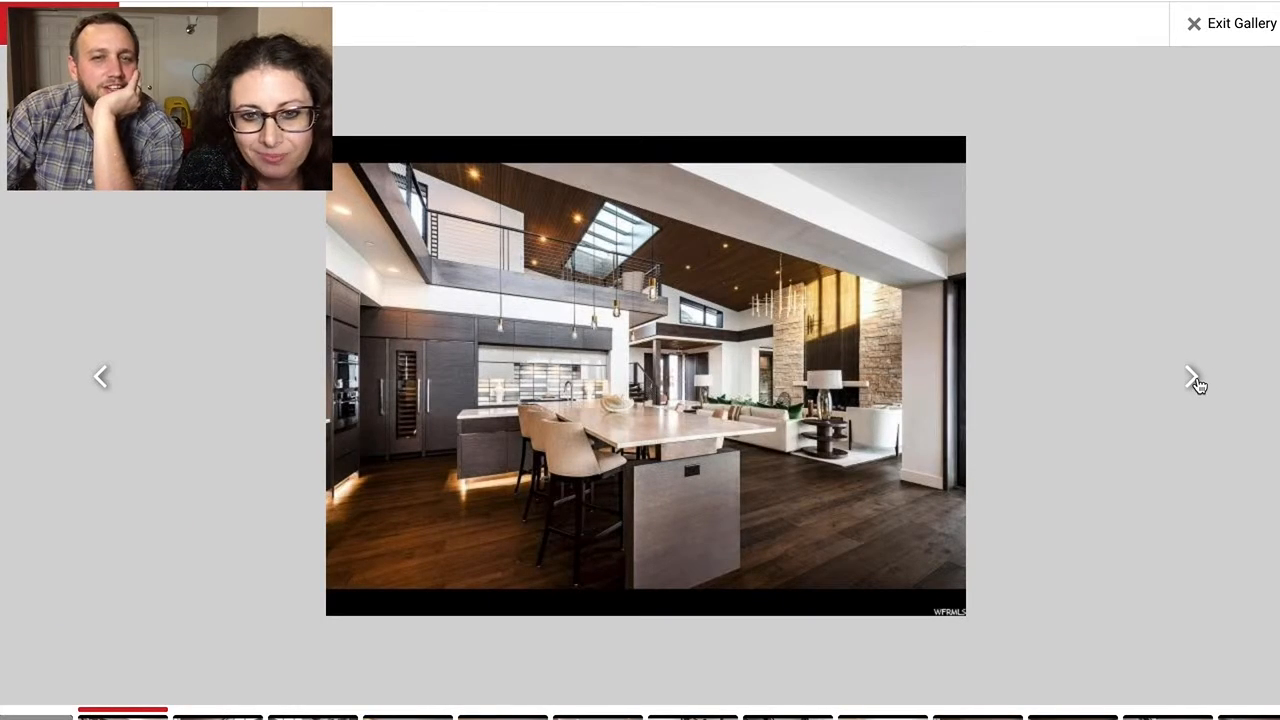
left_click(1197, 382)
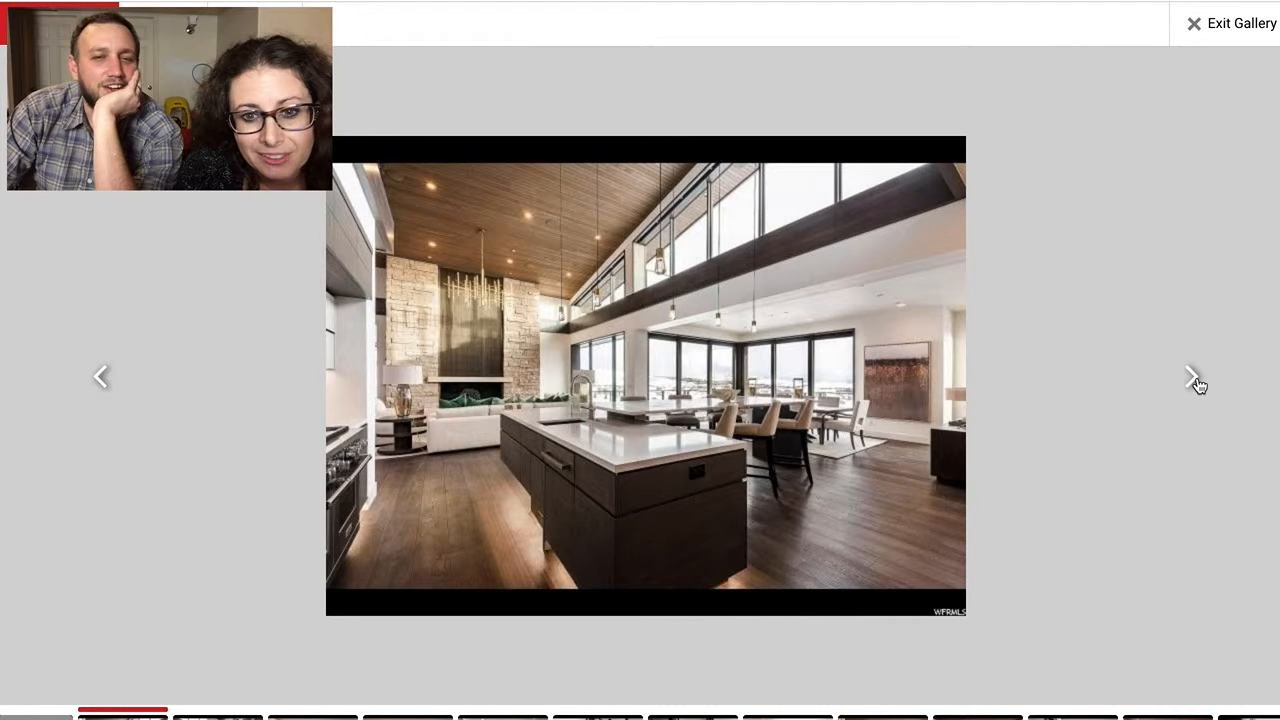
left_click(1197, 382)
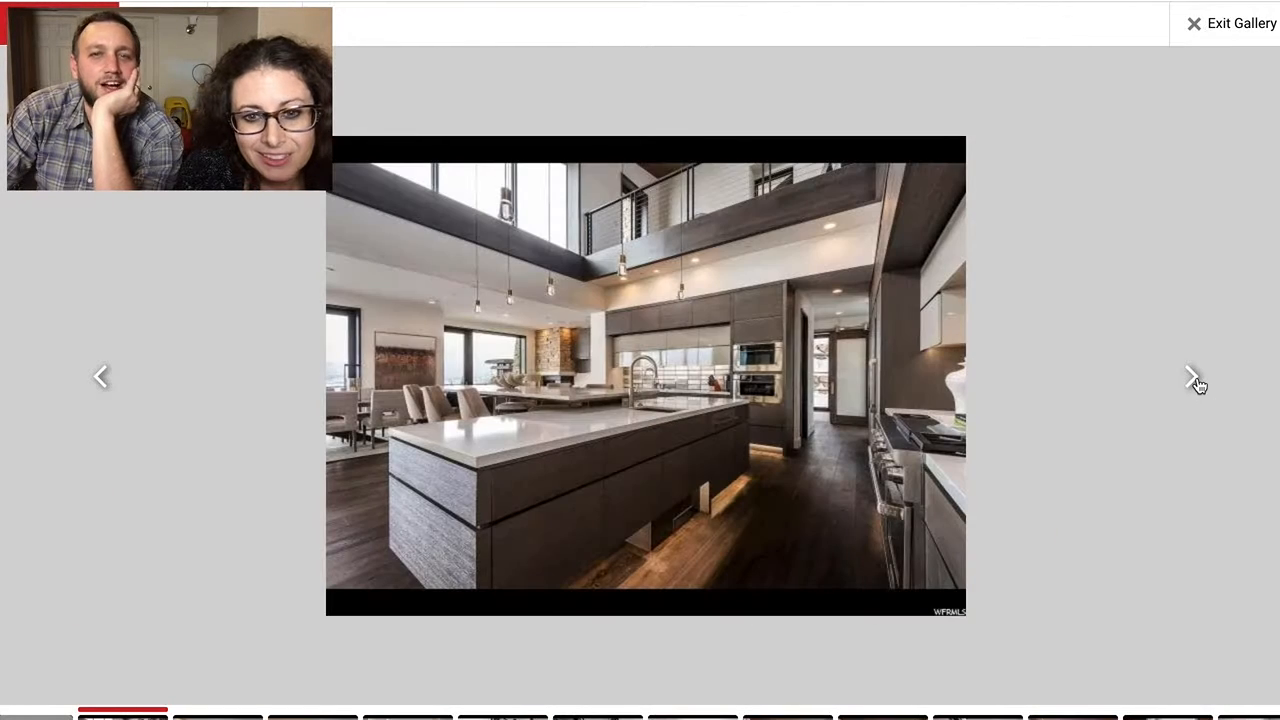
left_click(1197, 382)
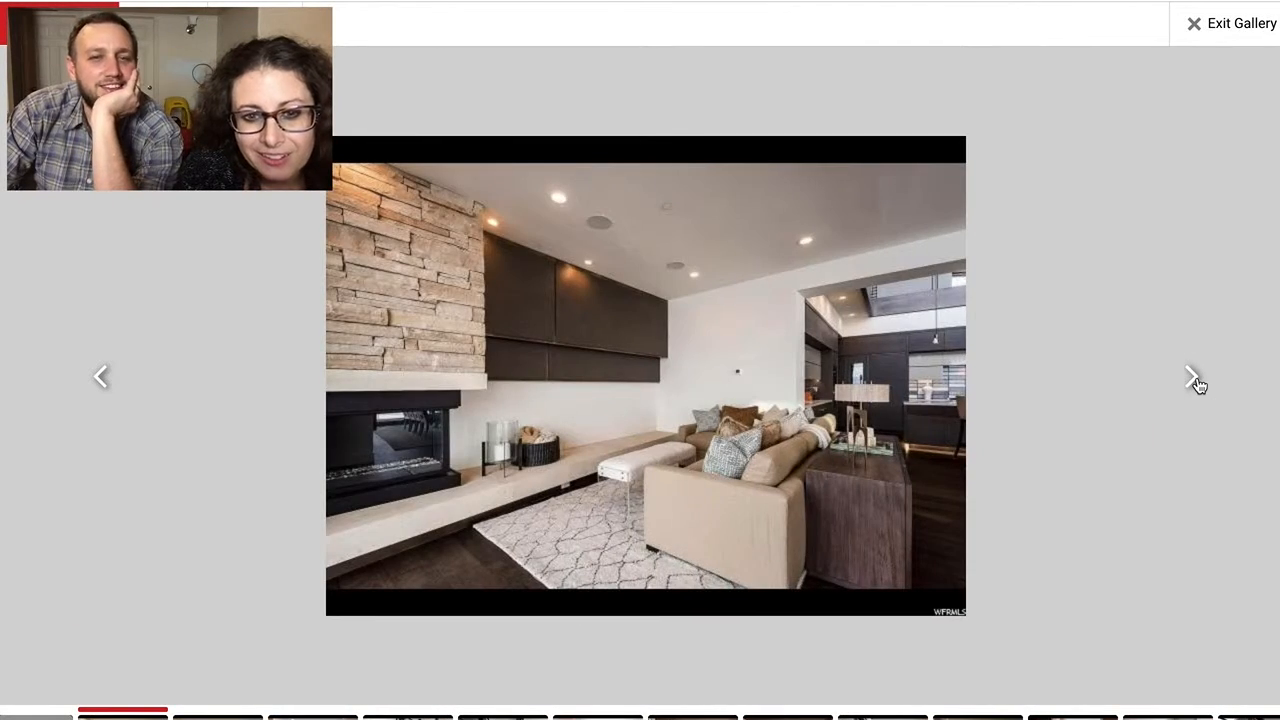
left_click(1197, 382)
left_click(1197, 382)
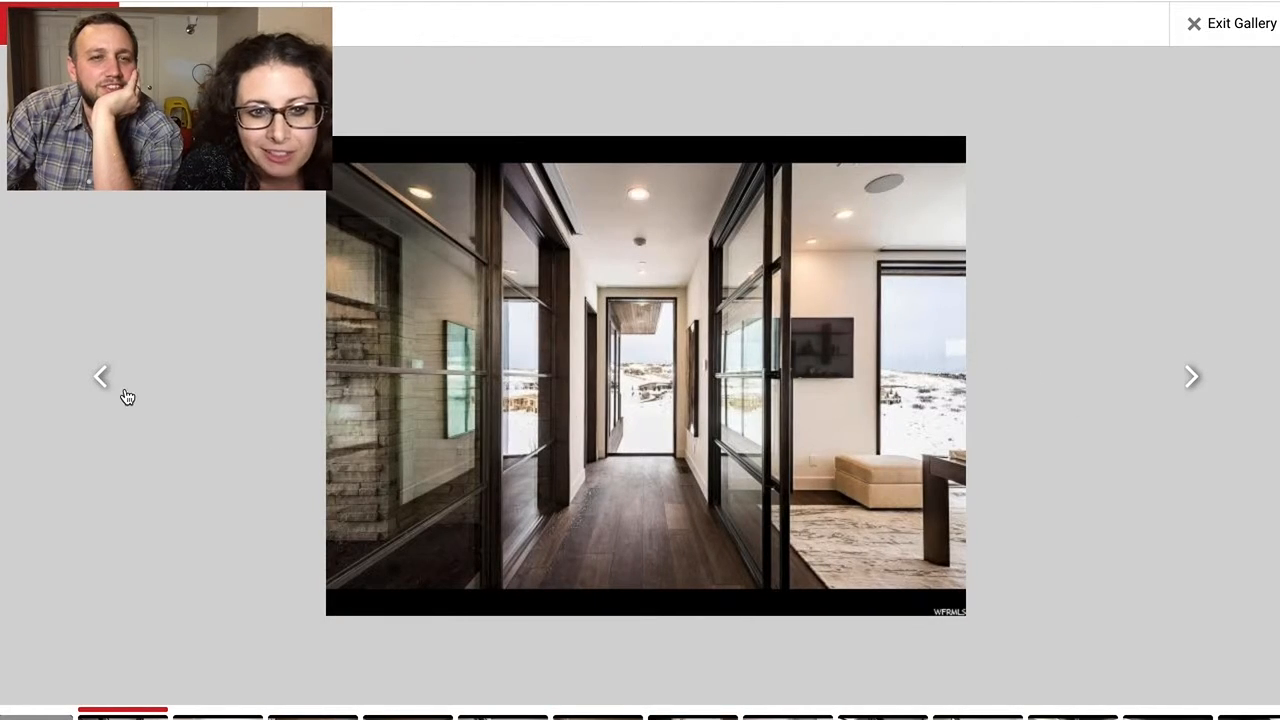
- Flip back and forth through the hallway and home office photos to the wood-ceiling master bedroom
left_click(104, 378)
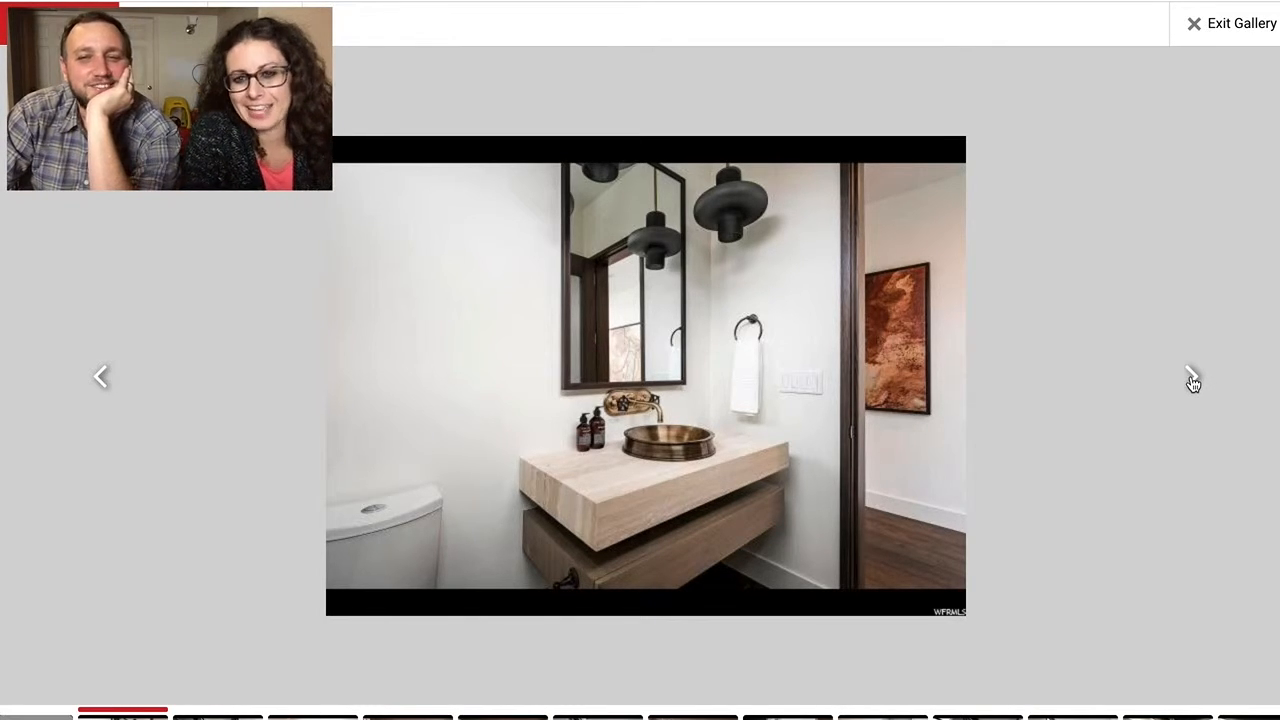
left_click(1193, 381)
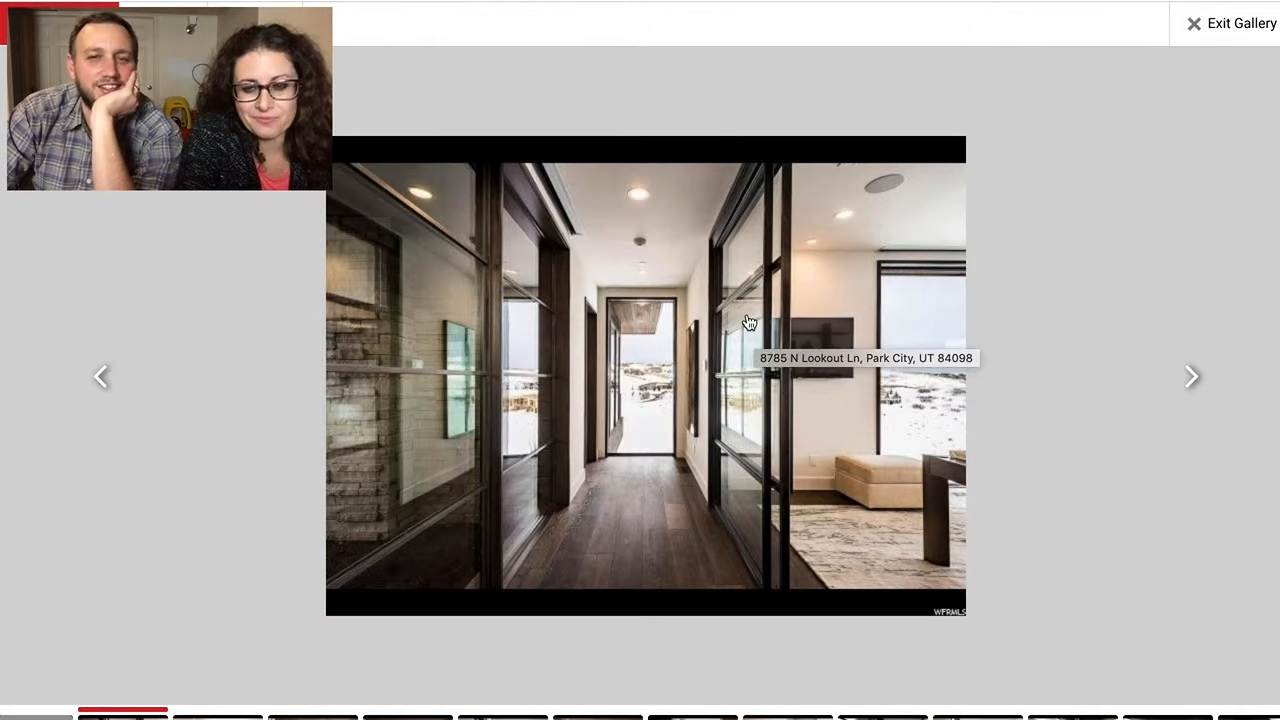
left_click(1197, 383)
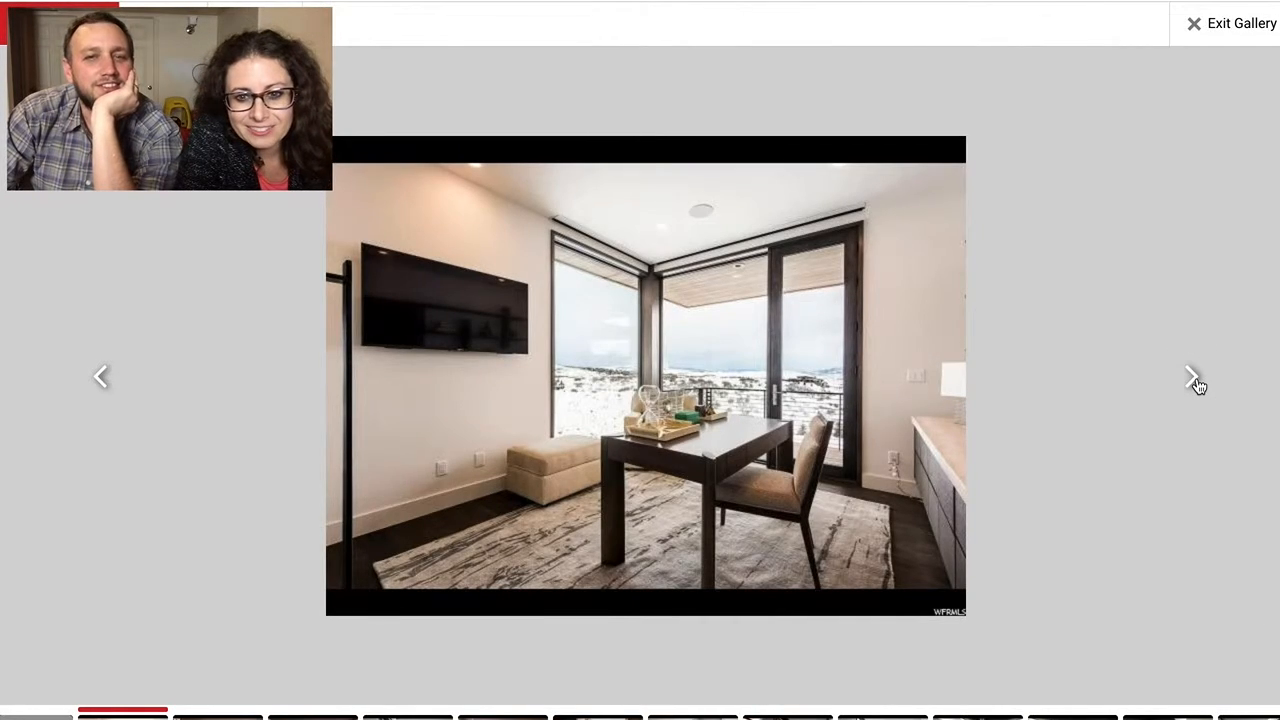
left_click(1197, 383)
left_click(100, 377)
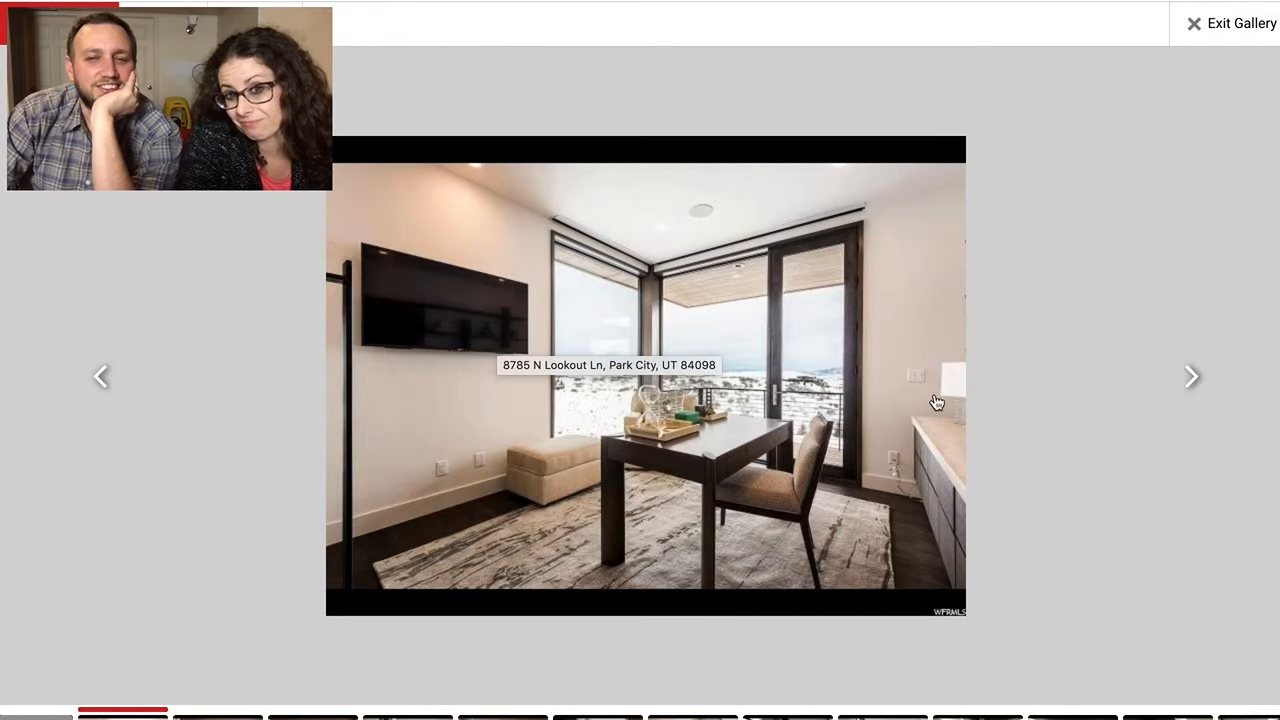
left_click(1191, 376)
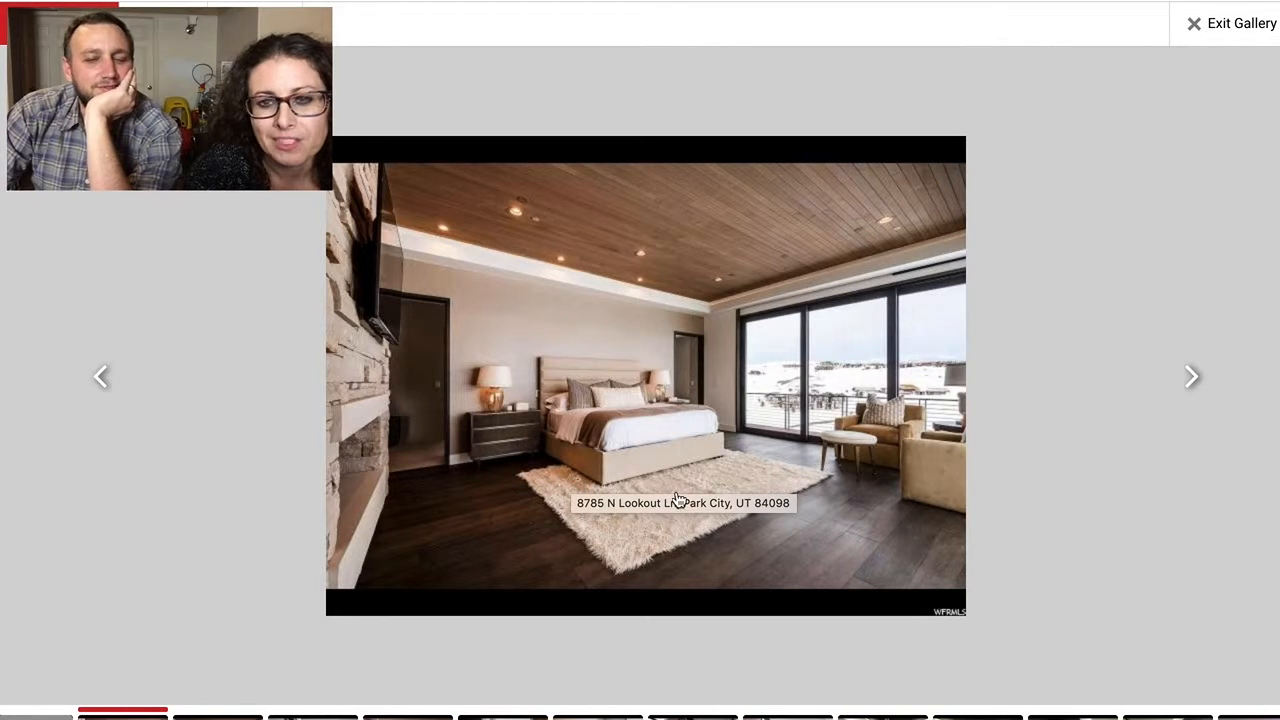
- Advance through the sitting area, stone-fireplace bedroom, master bath and glass shower to the glass-walled corridor
left_click(1196, 382)
left_click(1196, 382)
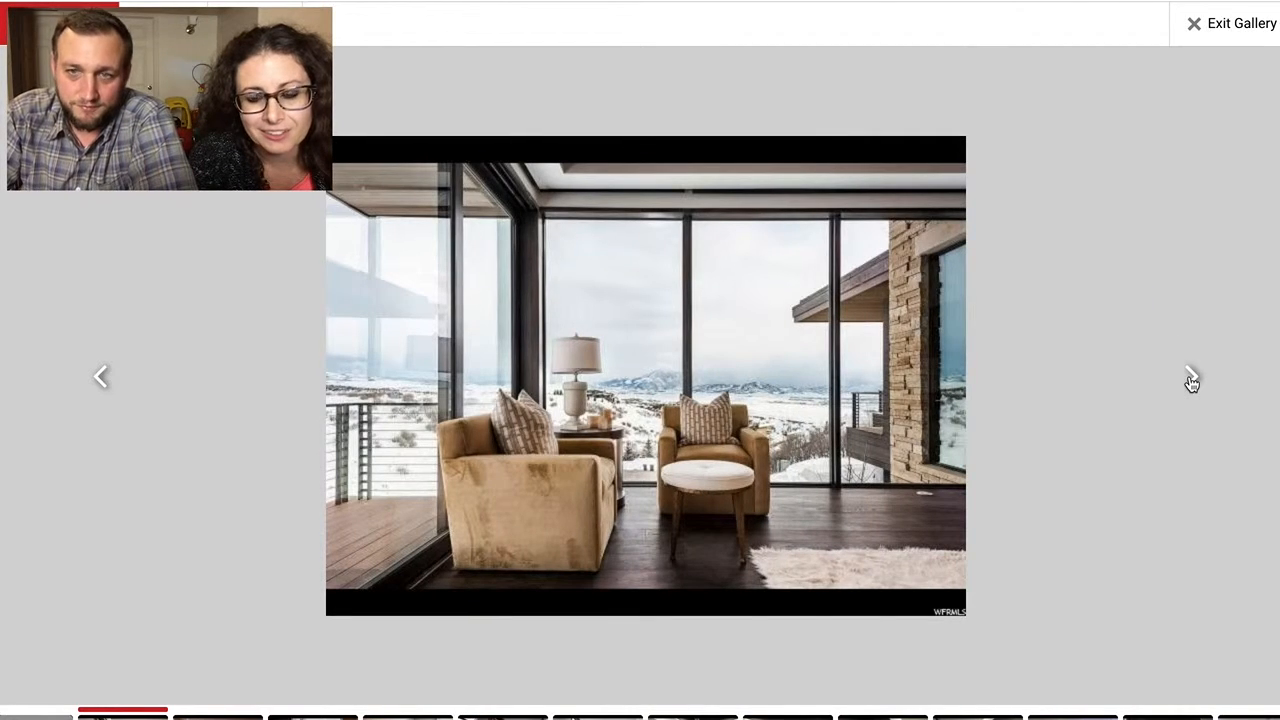
left_click(1192, 380)
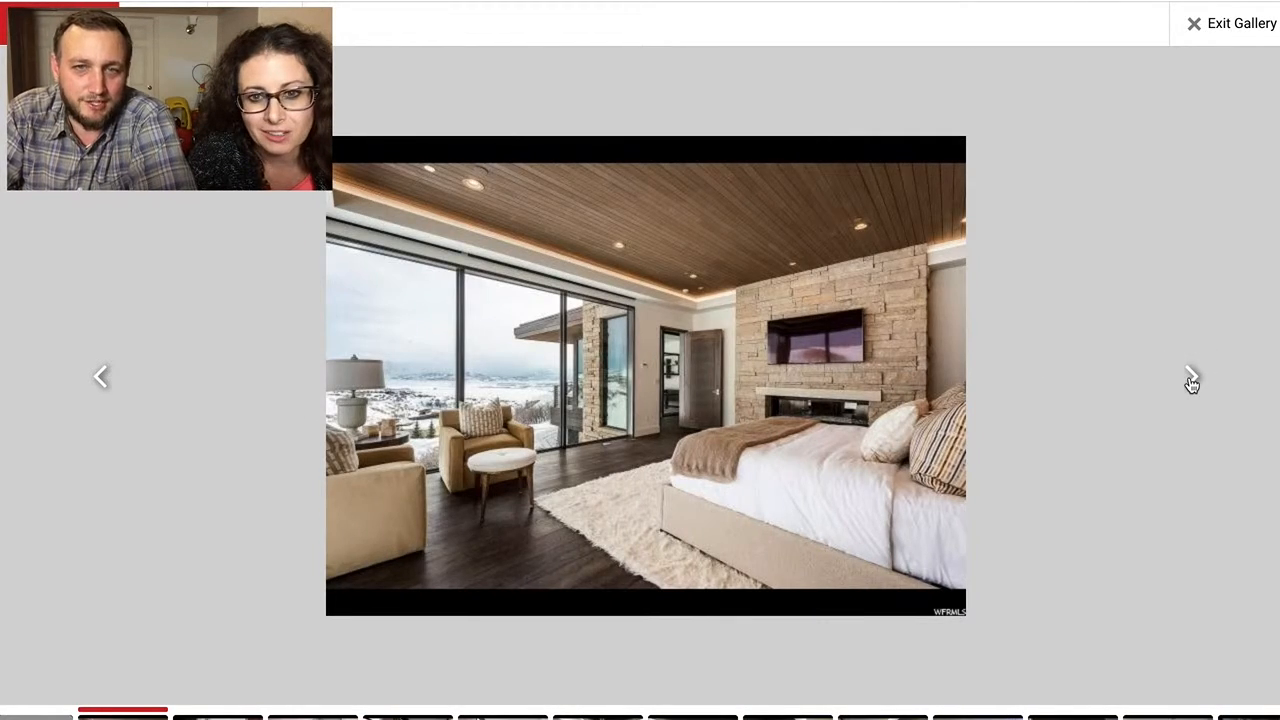
left_click(1192, 382)
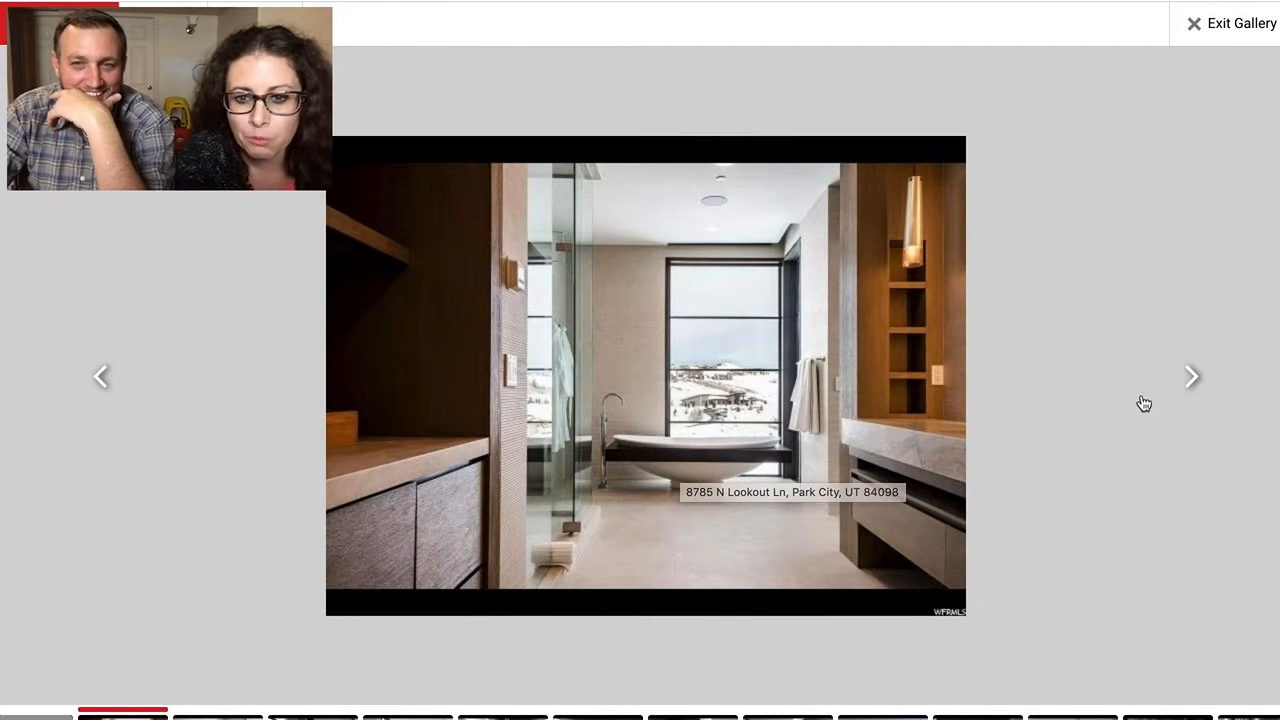
left_click(1193, 378)
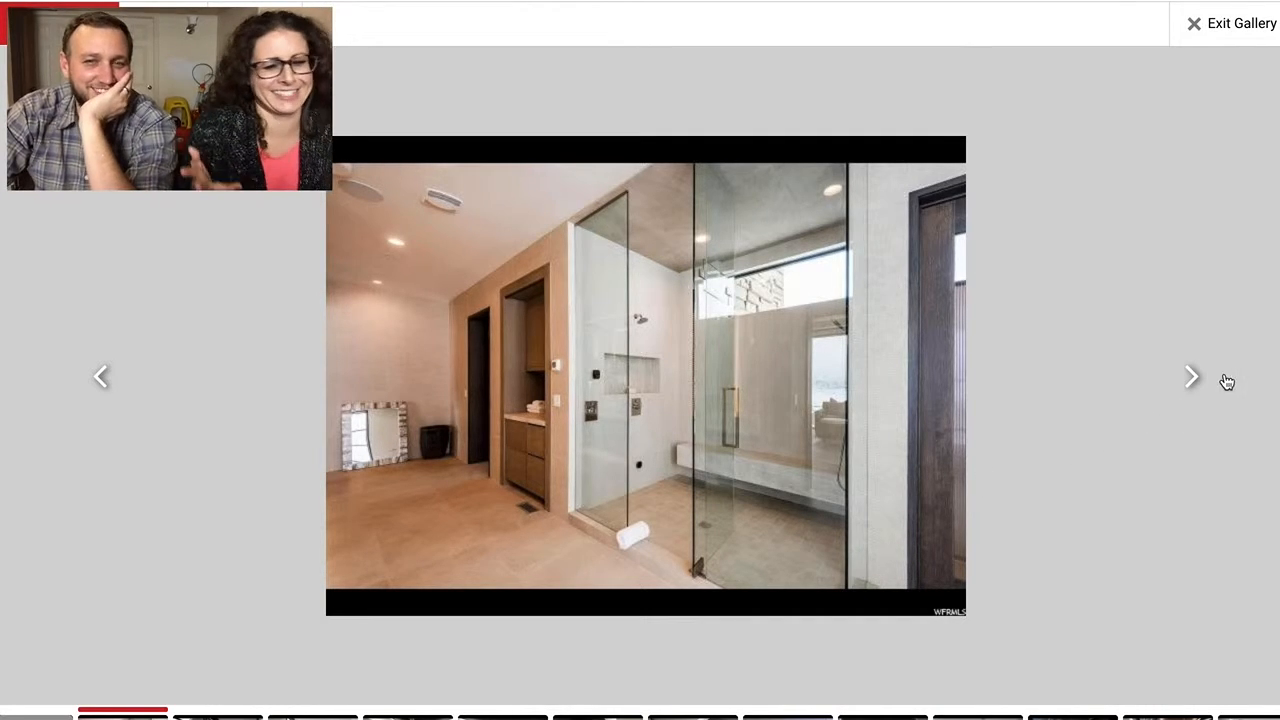
left_click(1191, 376)
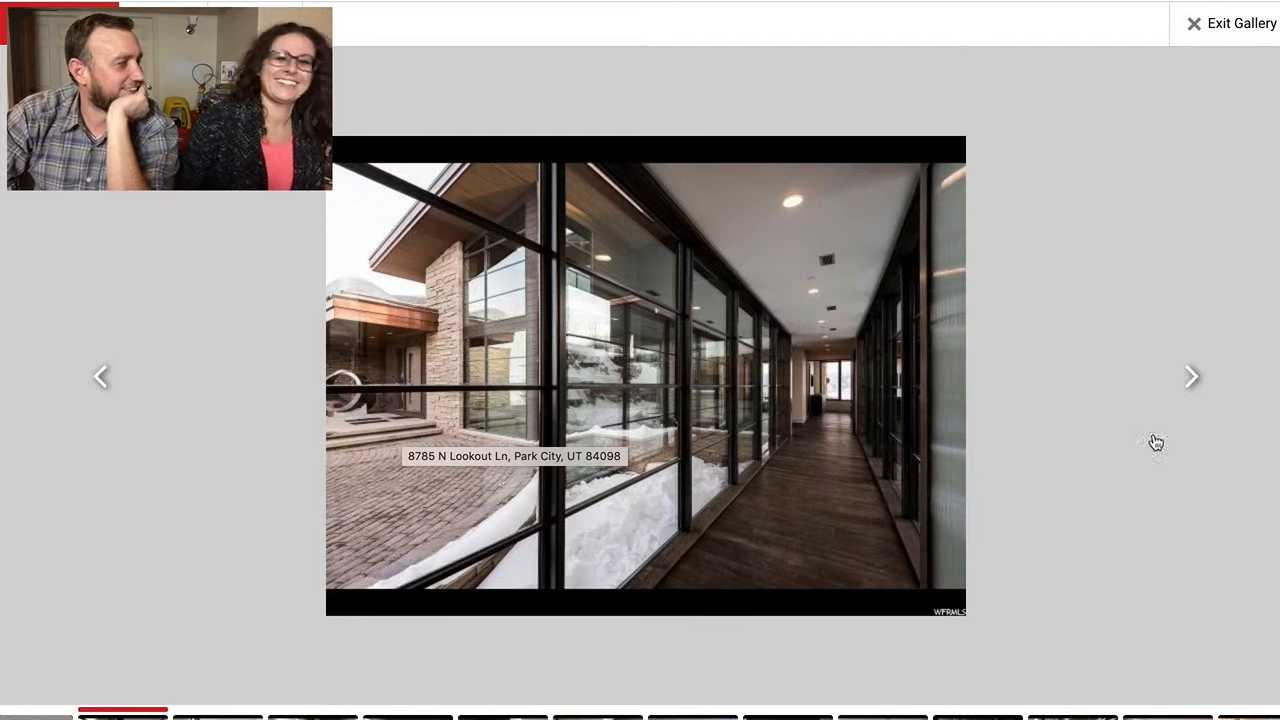
- Advance past the hallway, rendered kitchen, gear room, golf simulator and sports-car garages to the basement bar
left_click(1193, 382)
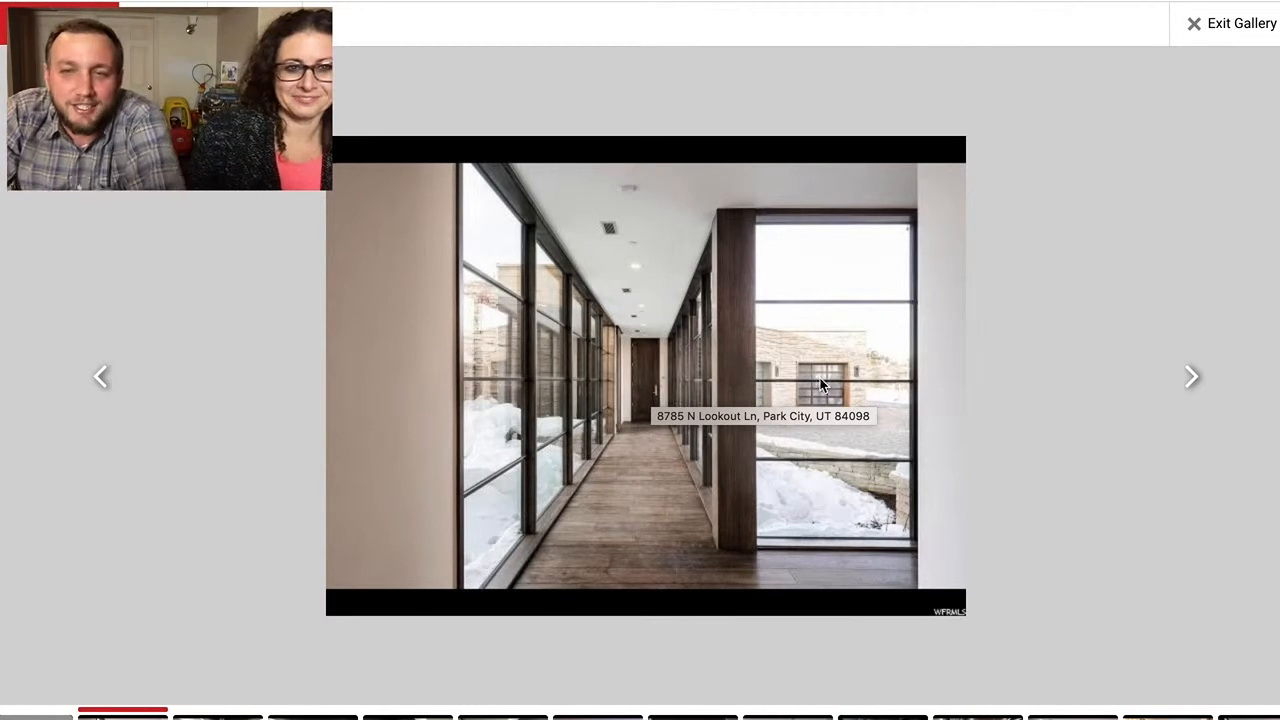
left_click(1193, 377)
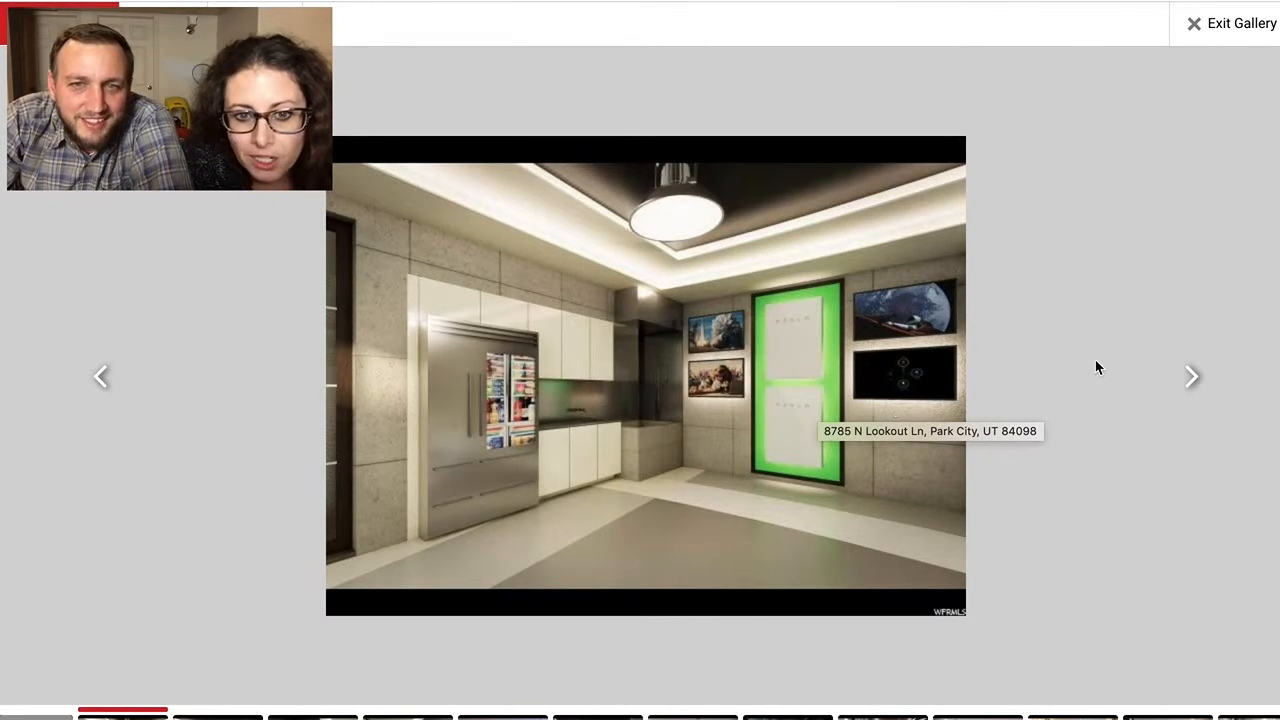
left_click(1192, 378)
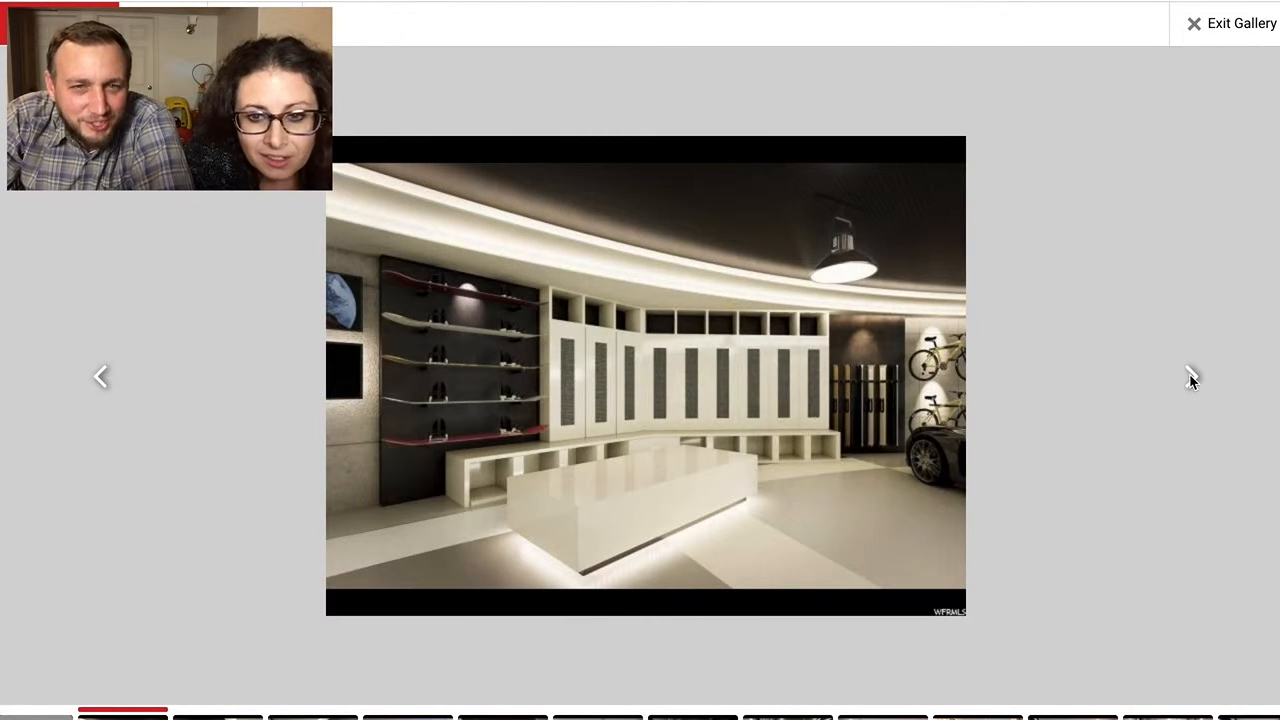
left_click(1193, 378)
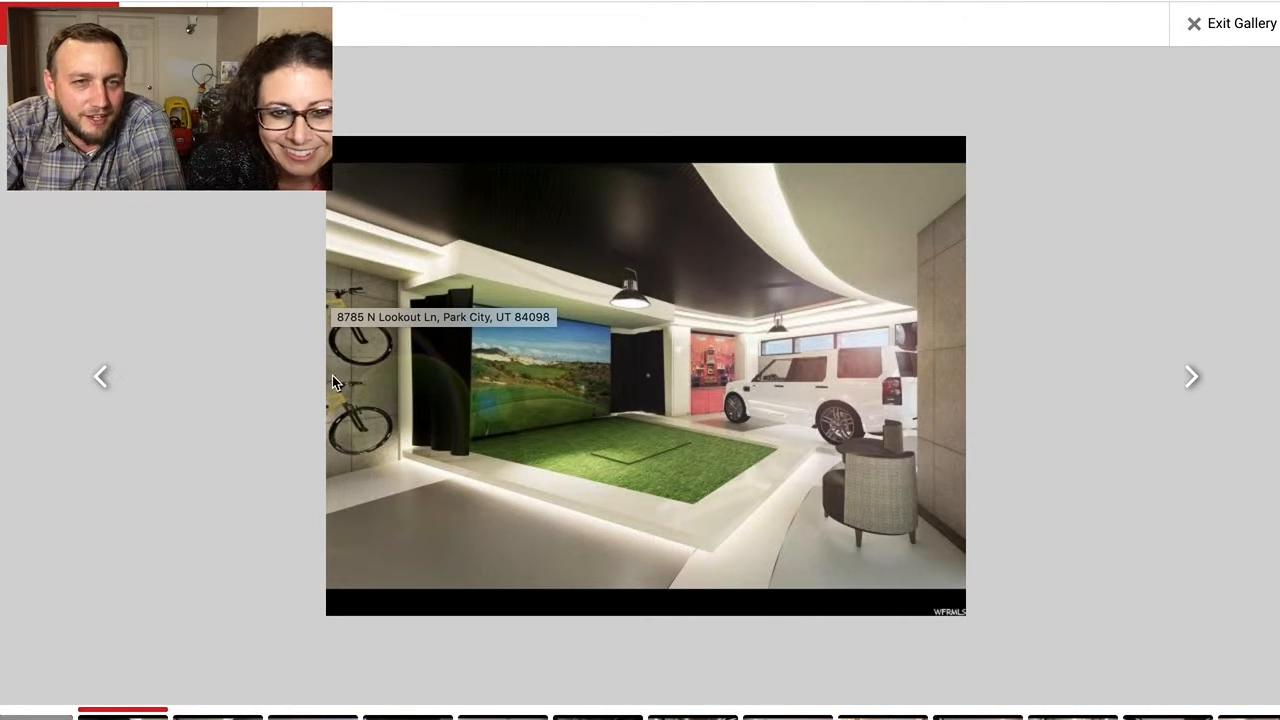
left_click(1191, 378)
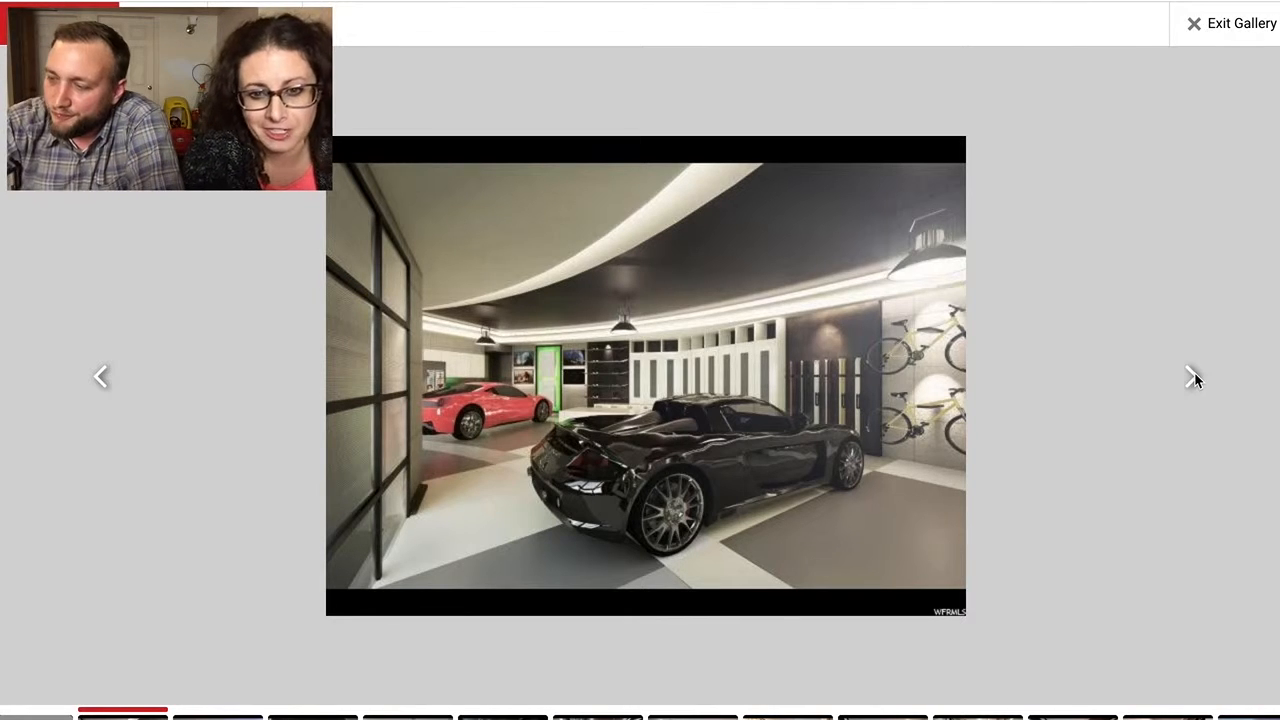
left_click(1195, 378)
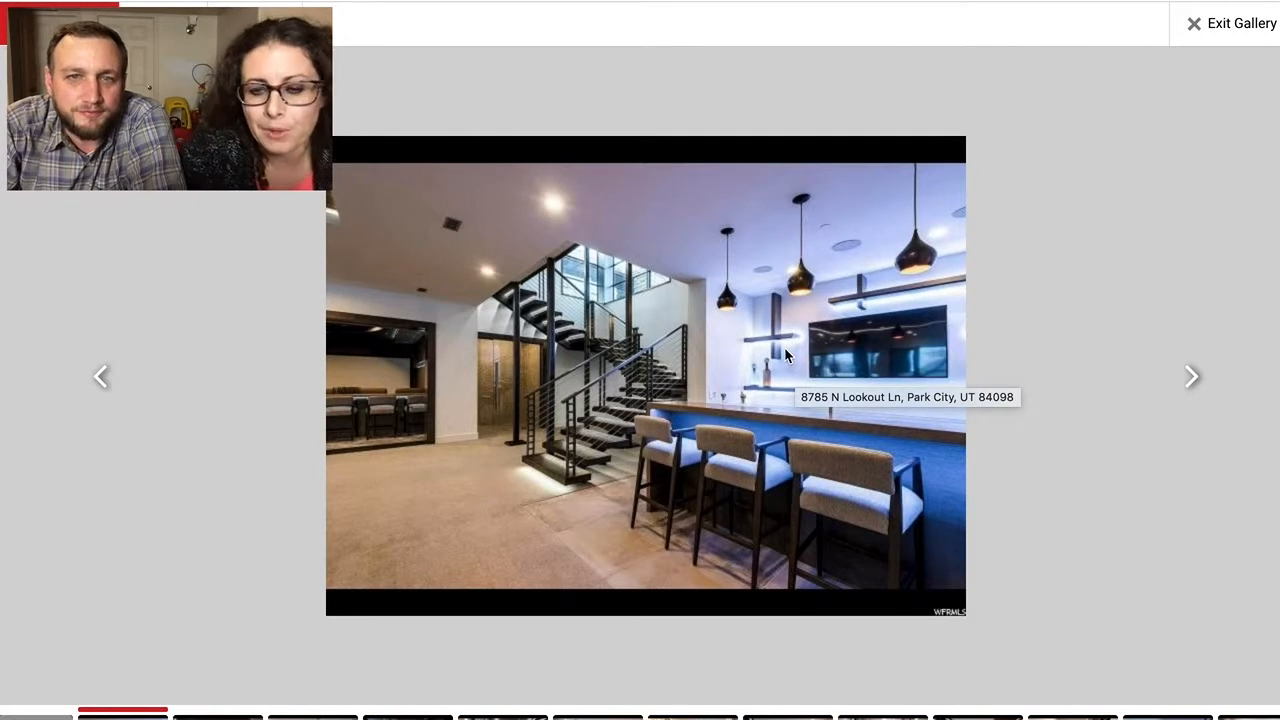
- Advance through the basement lounge, pool table room, home theater and bedroom to the geometric-tiled bathroom
left_click(1191, 376)
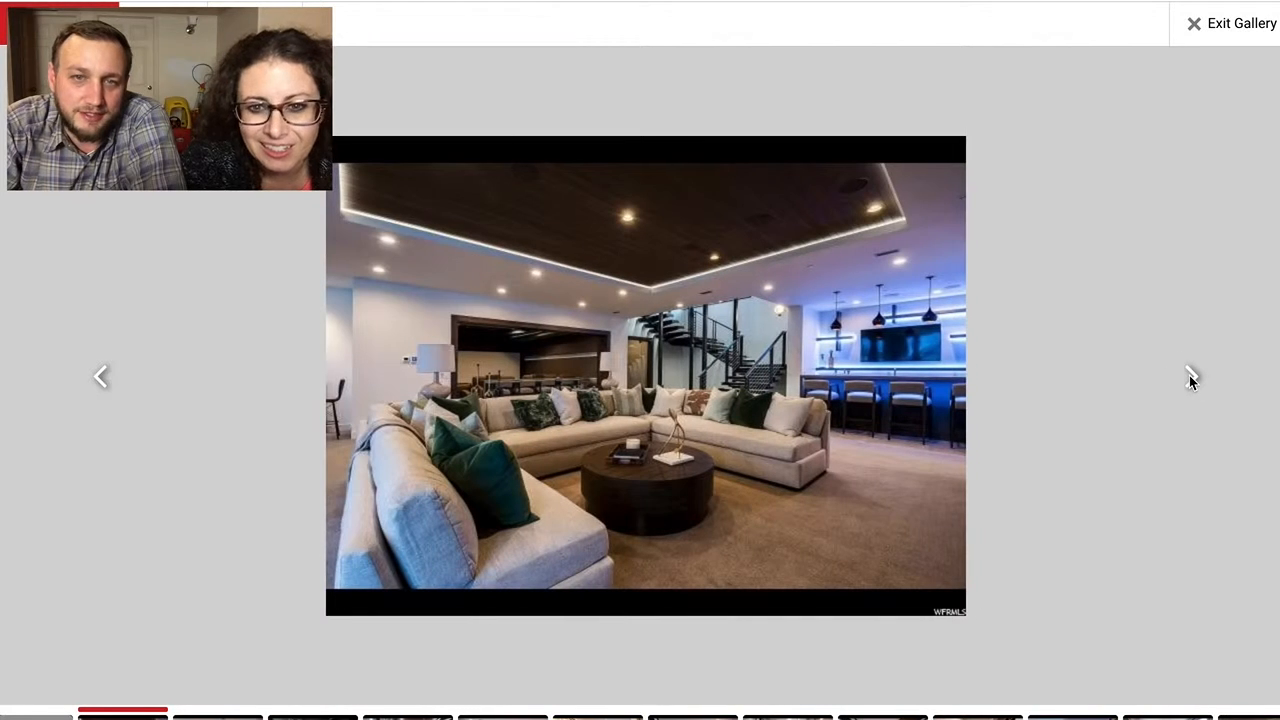
left_click(1191, 377)
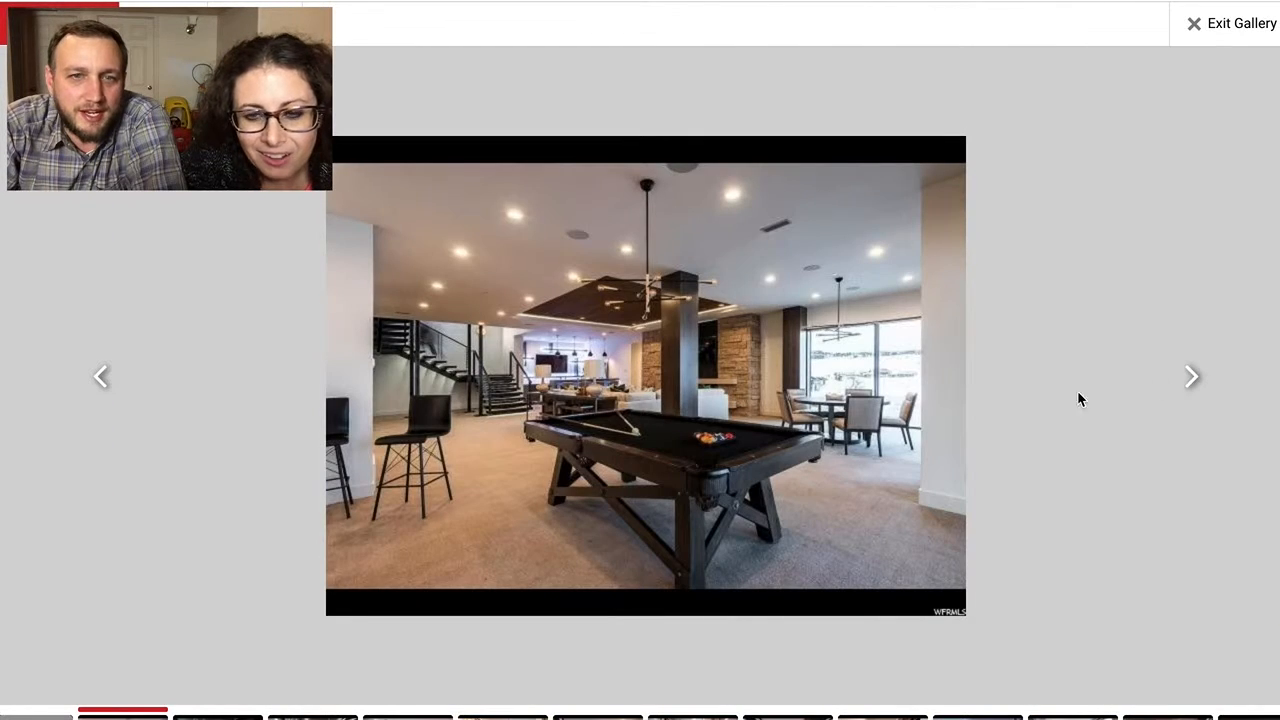
left_click(1192, 380)
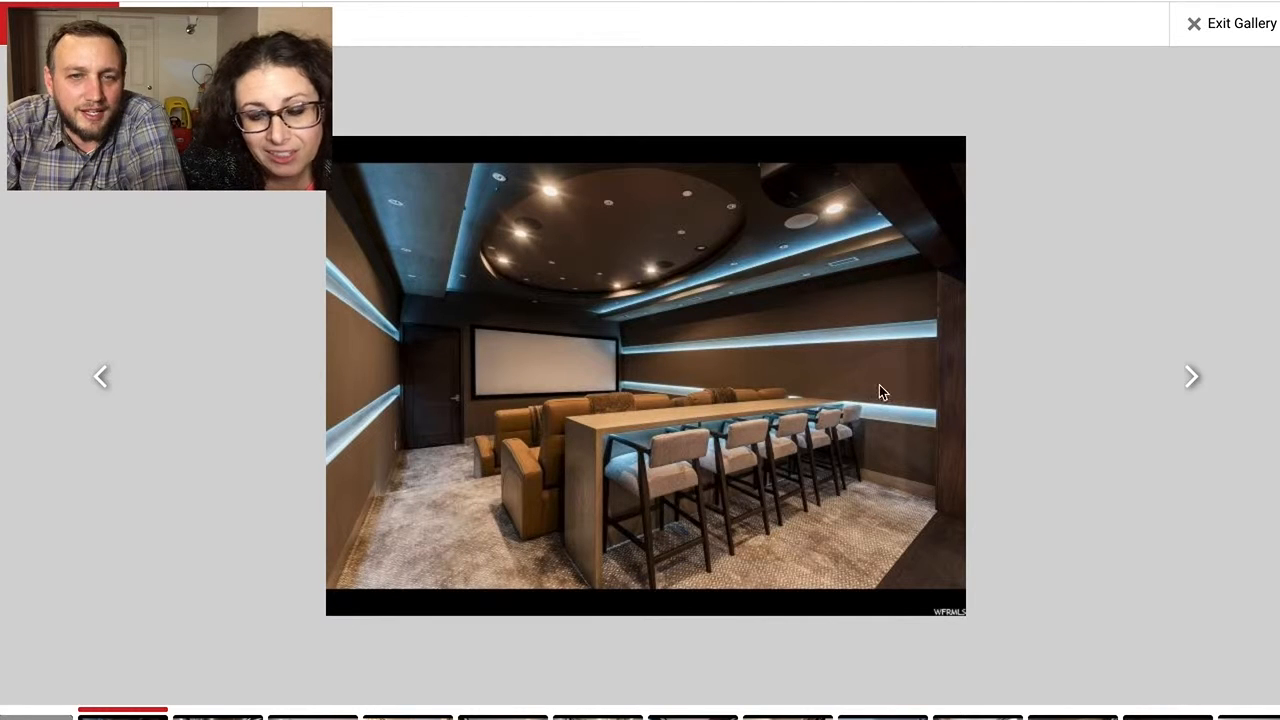
left_click(1195, 377)
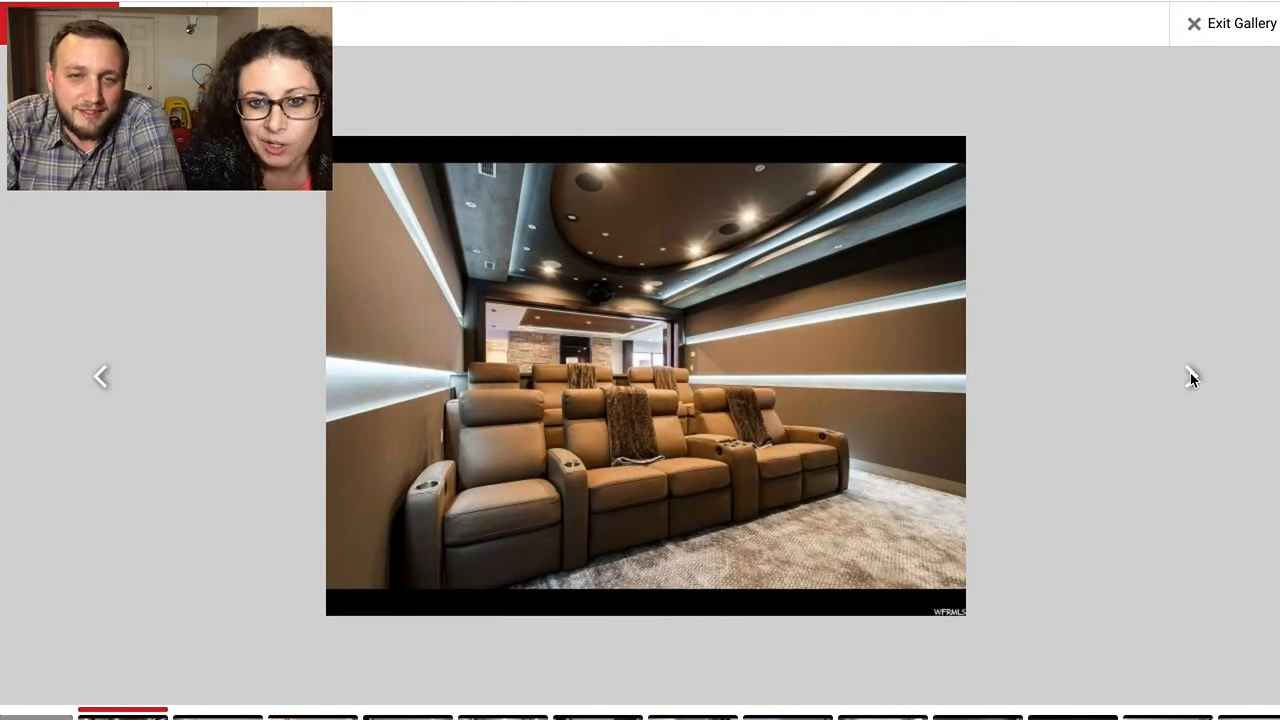
left_click(1191, 377)
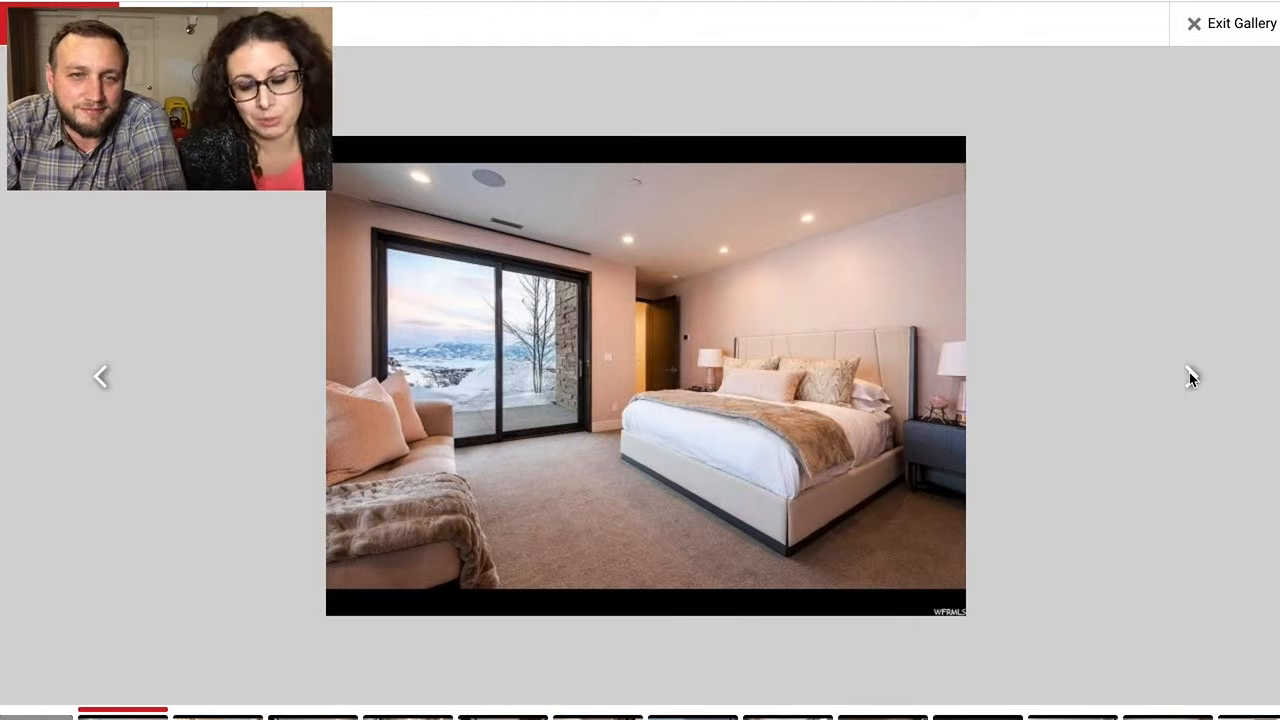
left_click(1192, 377)
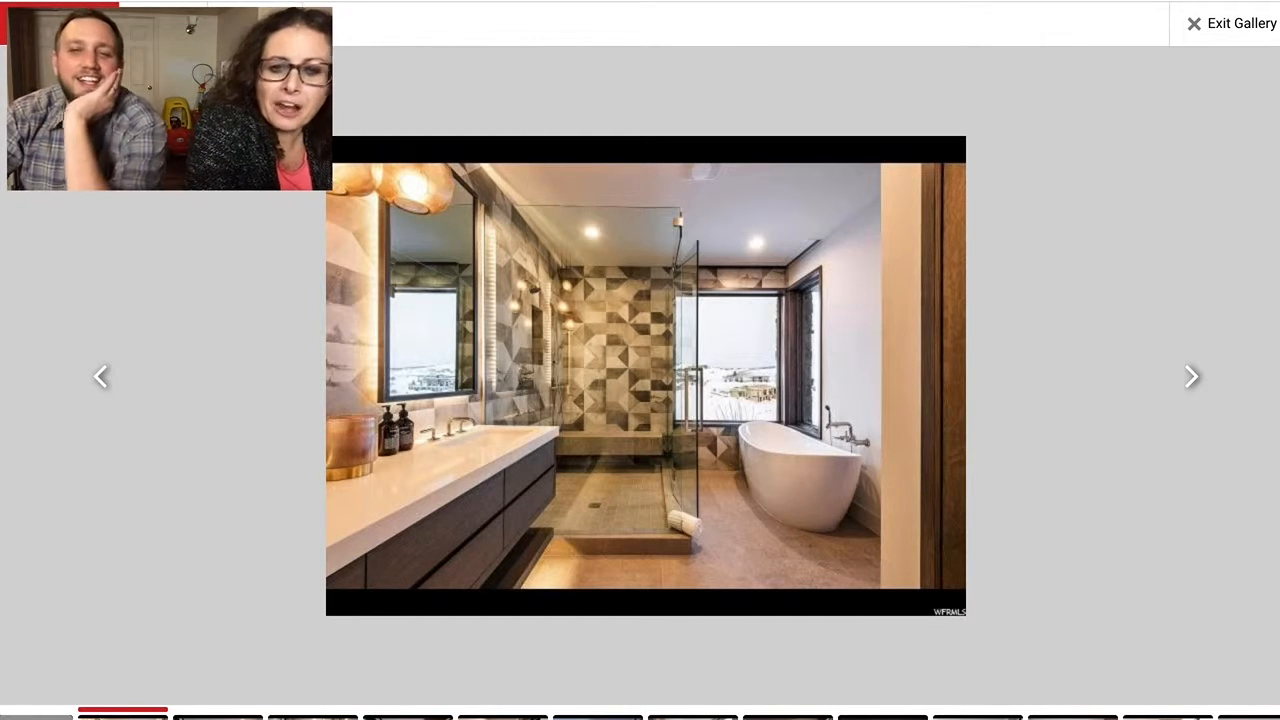
- Advance through the guest bedroom, double-sink bathroom and bunk room to the closet-shelving hallway
left_click(1191, 378)
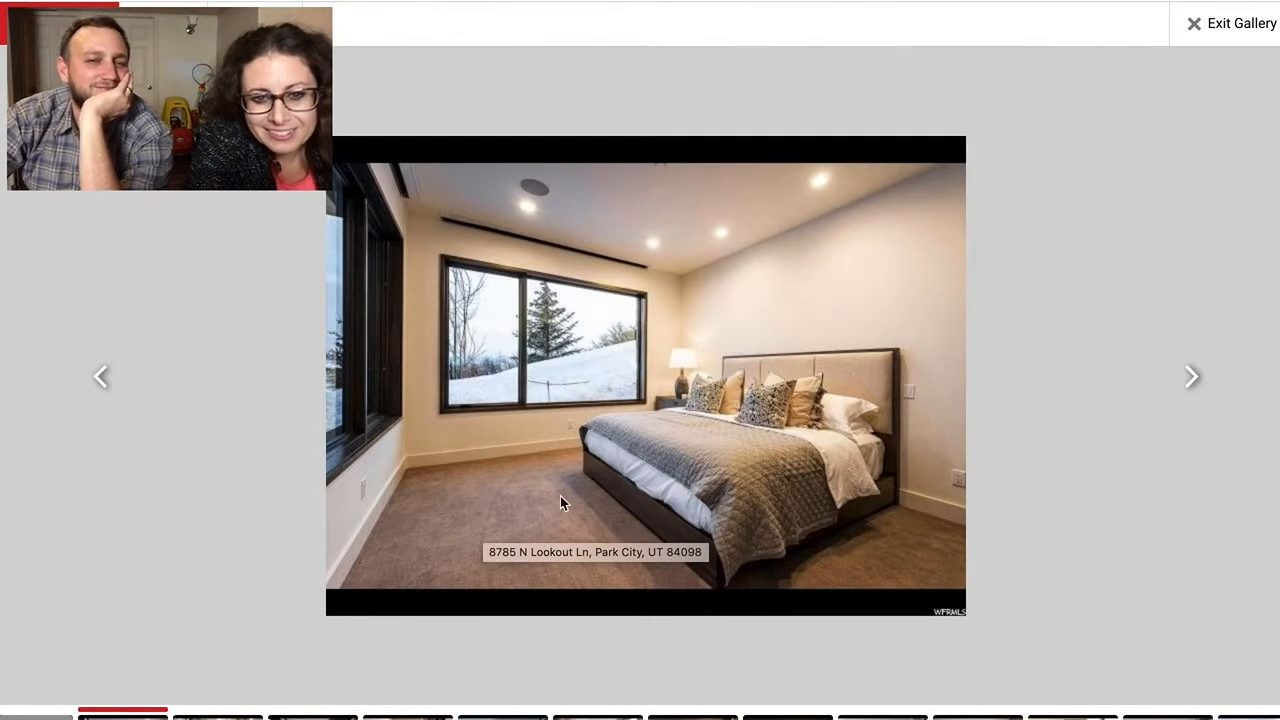
left_click(1193, 380)
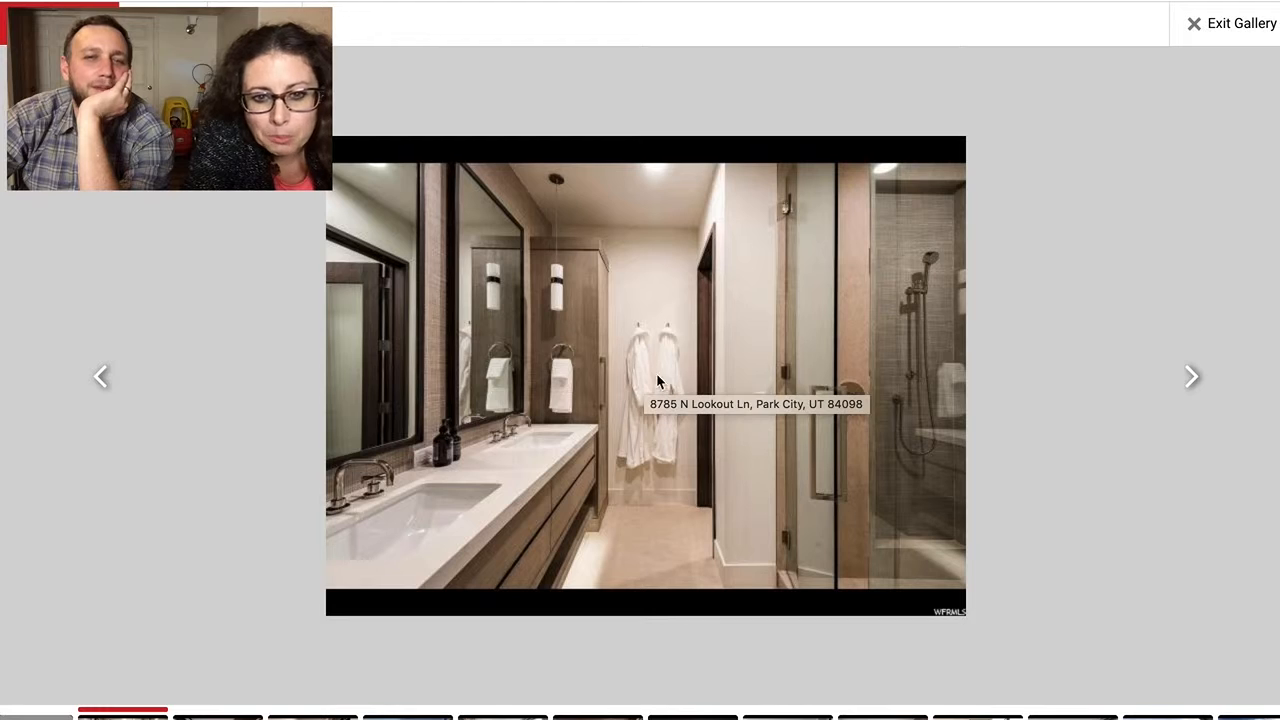
left_click(1193, 378)
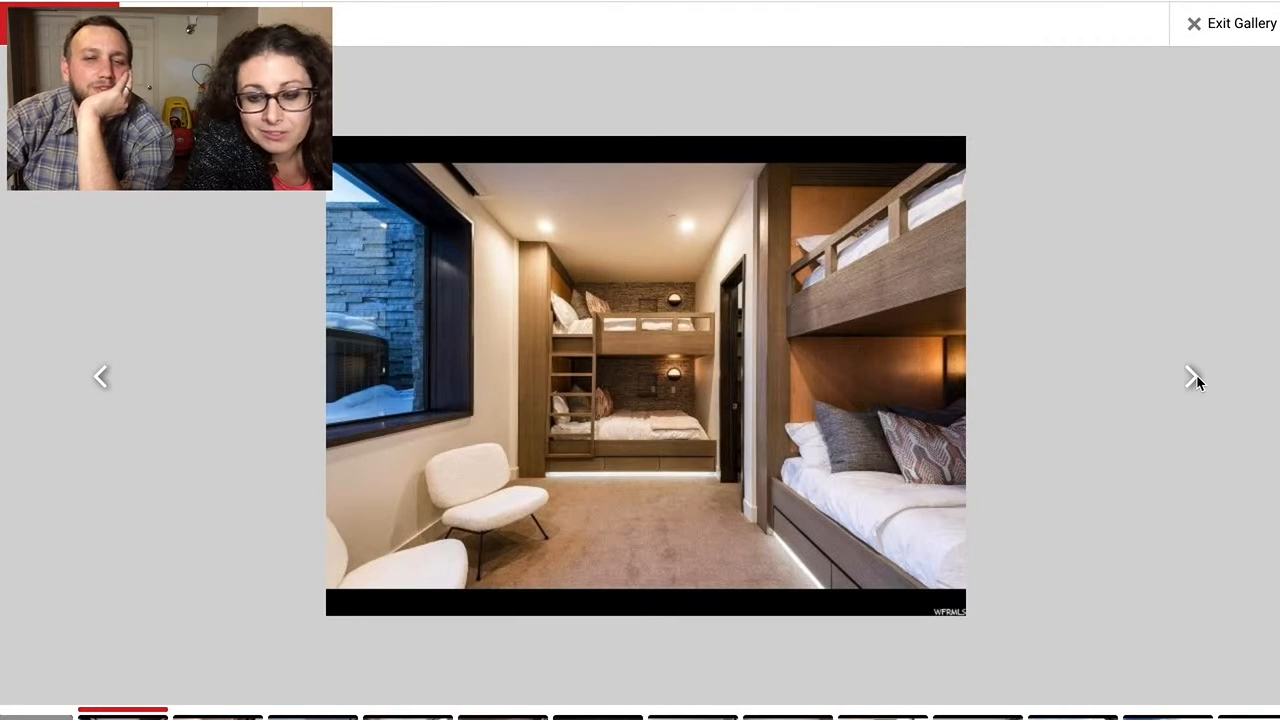
left_click(1196, 378)
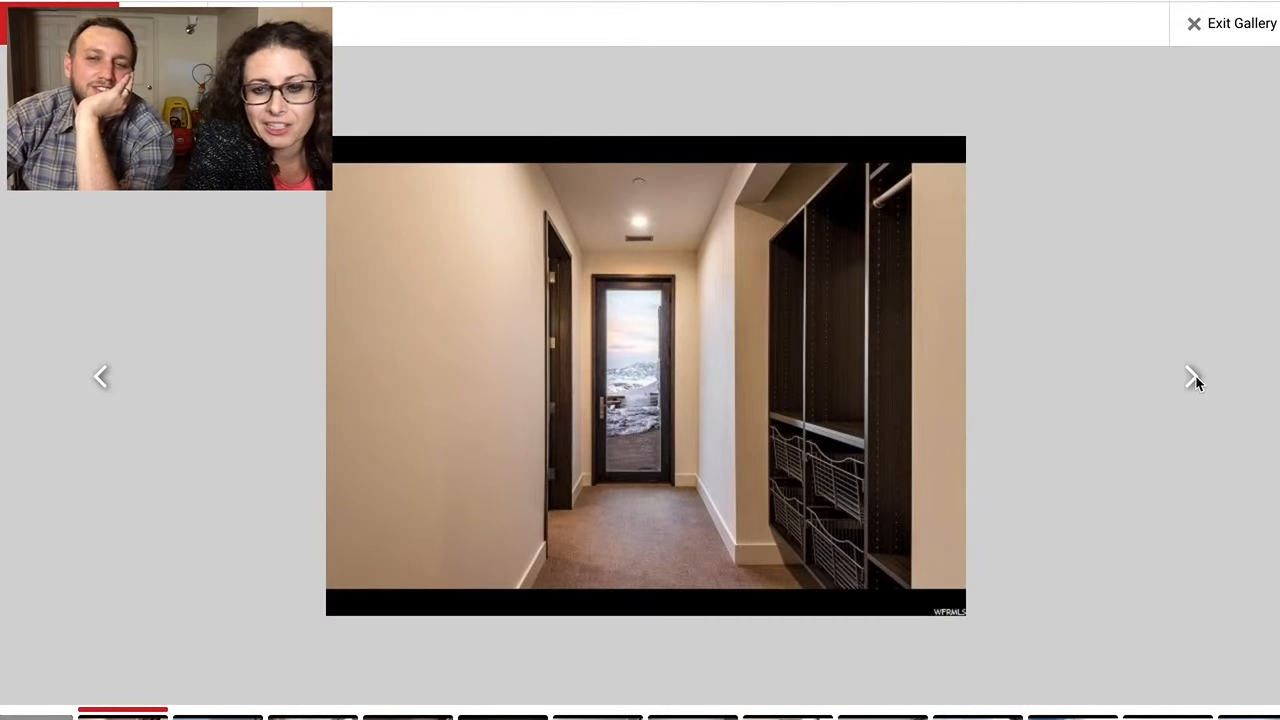
- Flip between the bunk room and hallway photos, then advance to the infinity pool rendering
left_click(101, 376)
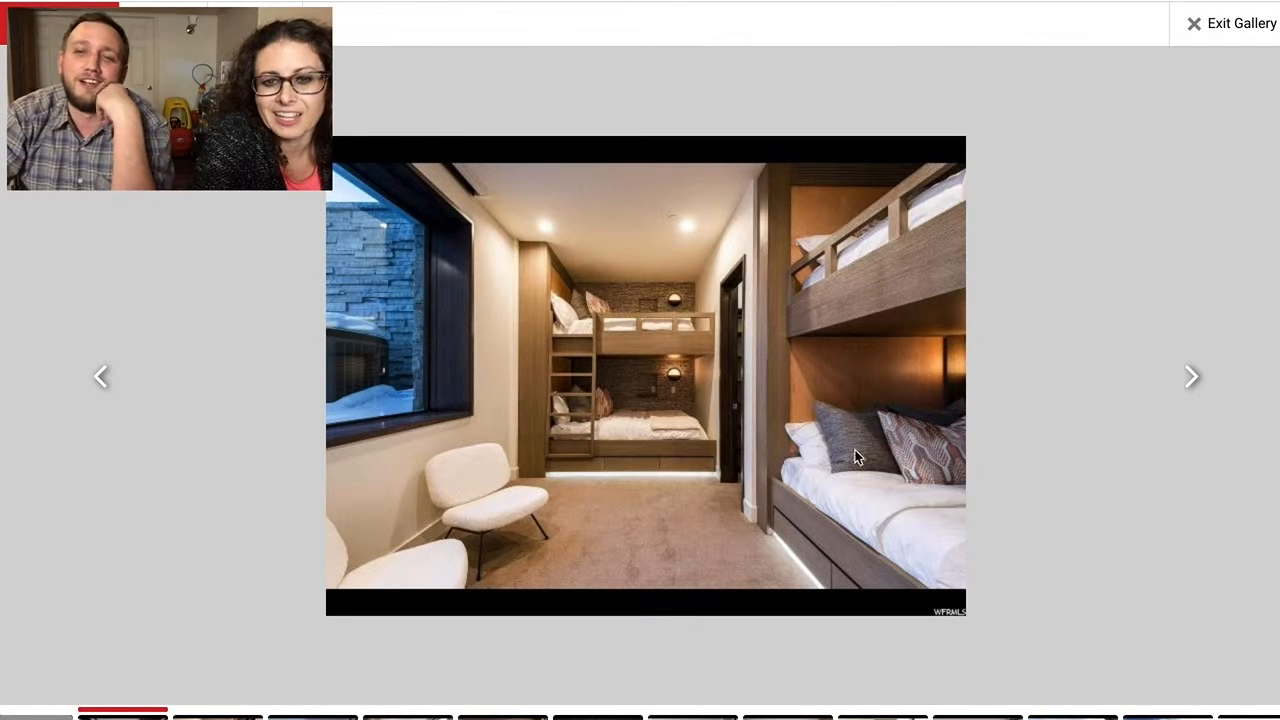
left_click(1196, 378)
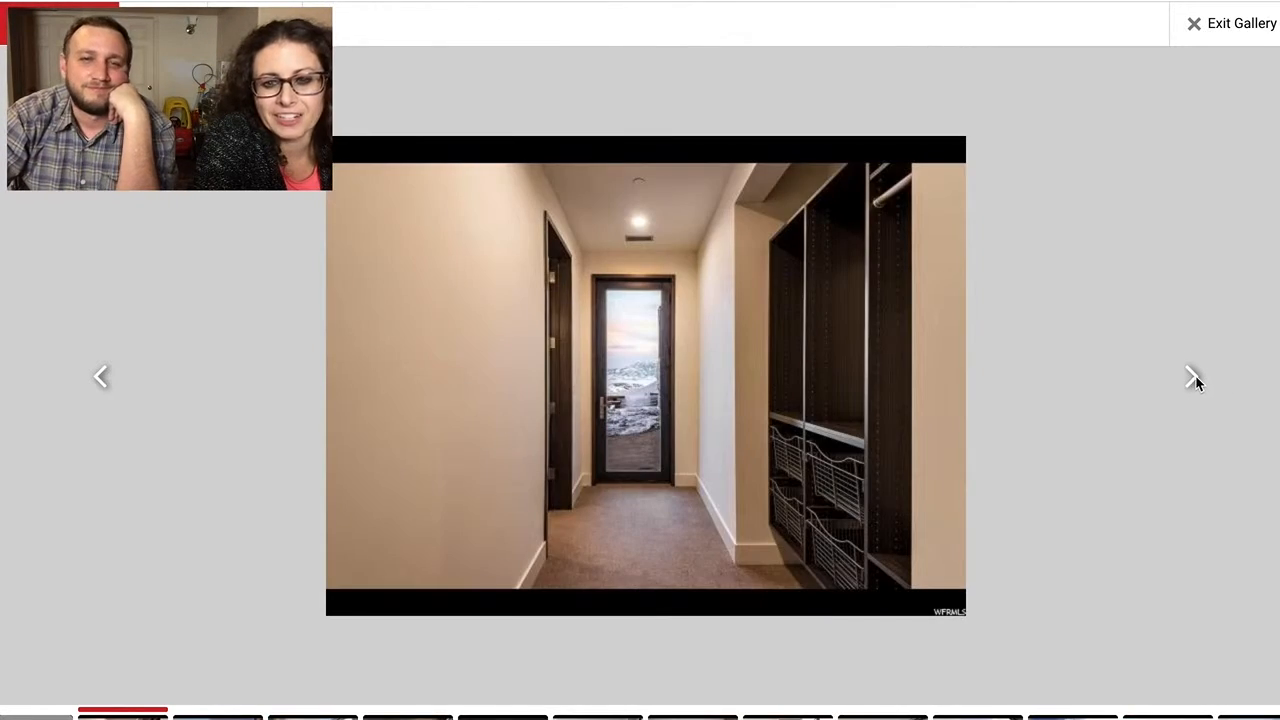
left_click(103, 376)
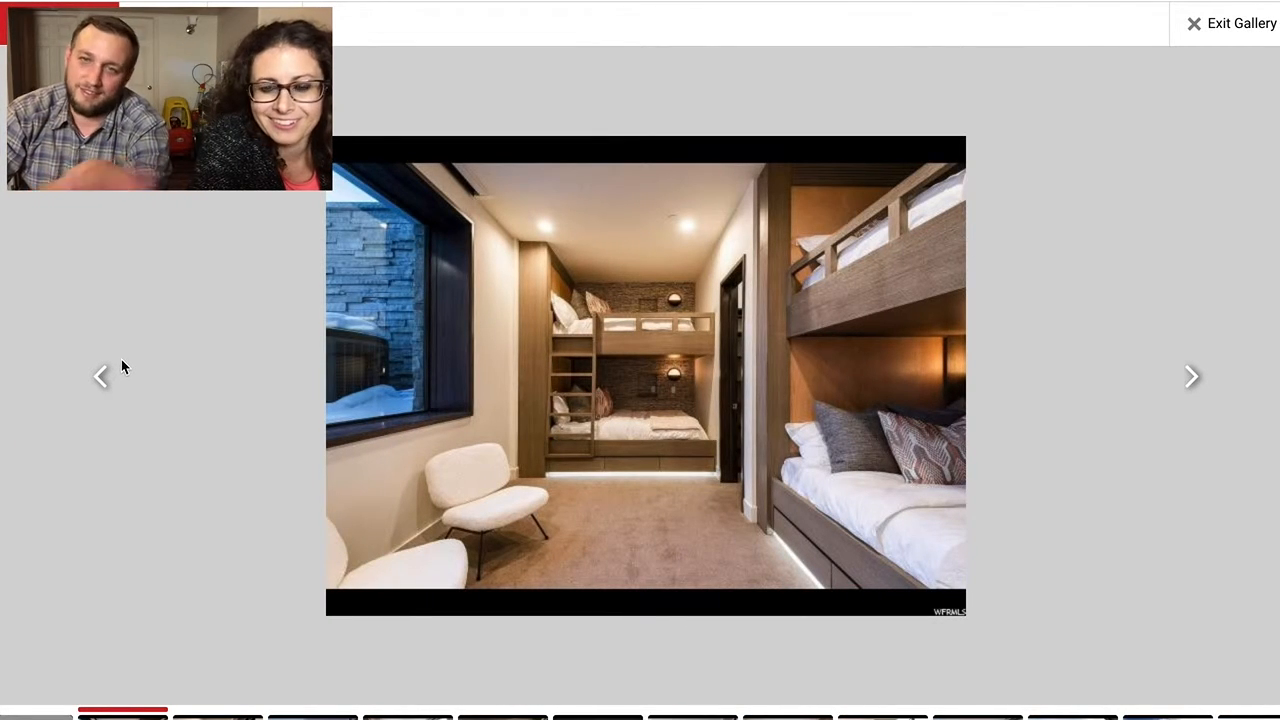
left_click(1190, 377)
left_click(1190, 377)
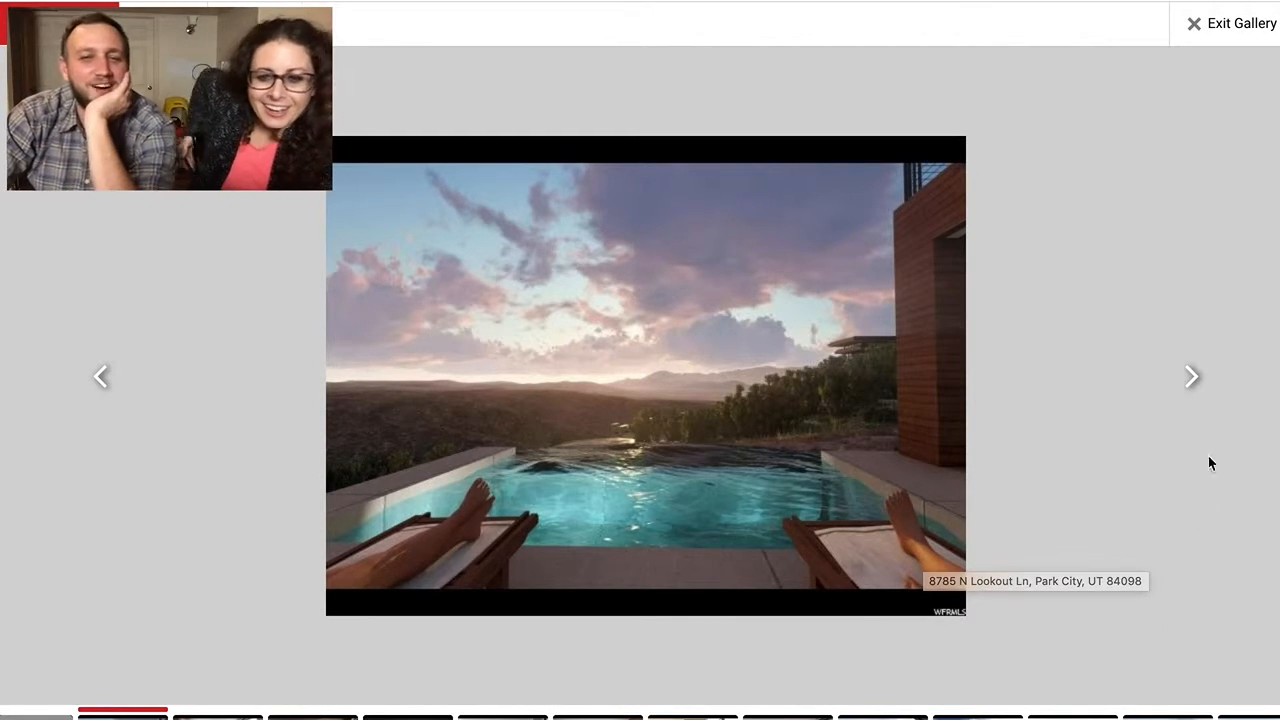
- Revisit the pool render, then advance through laundry, living room and snowy-view photos to the mountain-view bedroom
left_click(1191, 377)
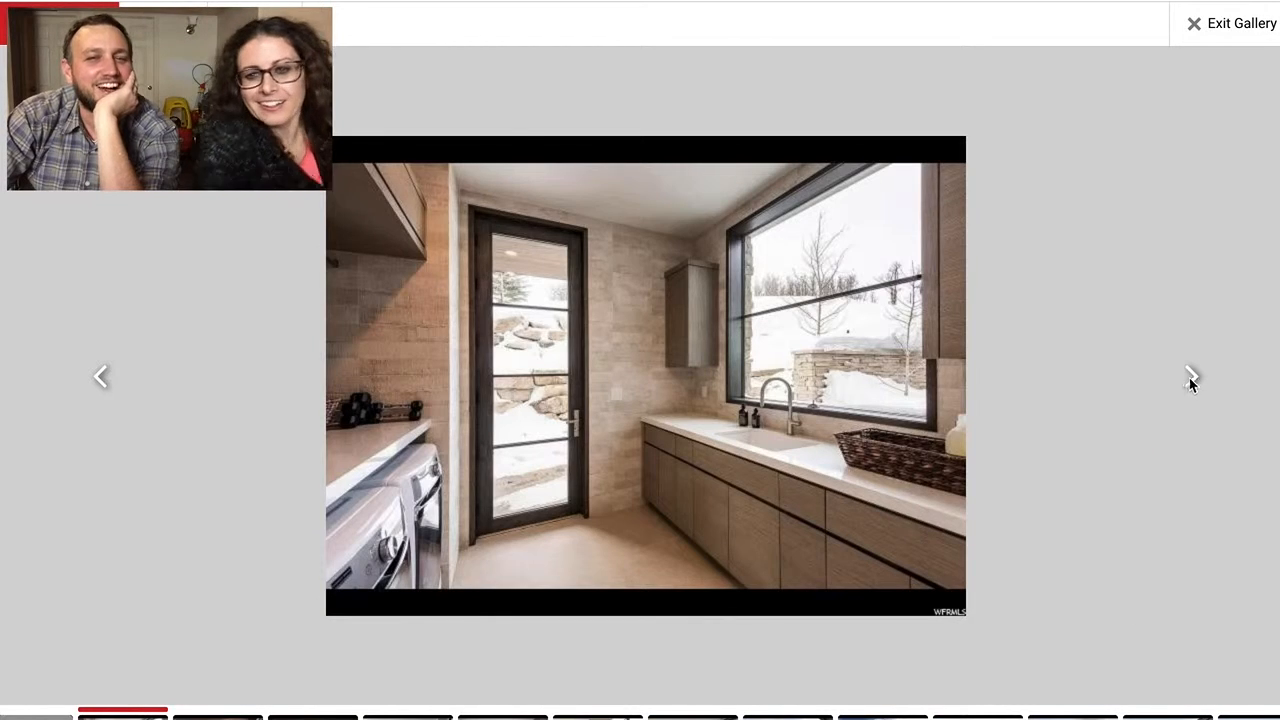
left_click(100, 377)
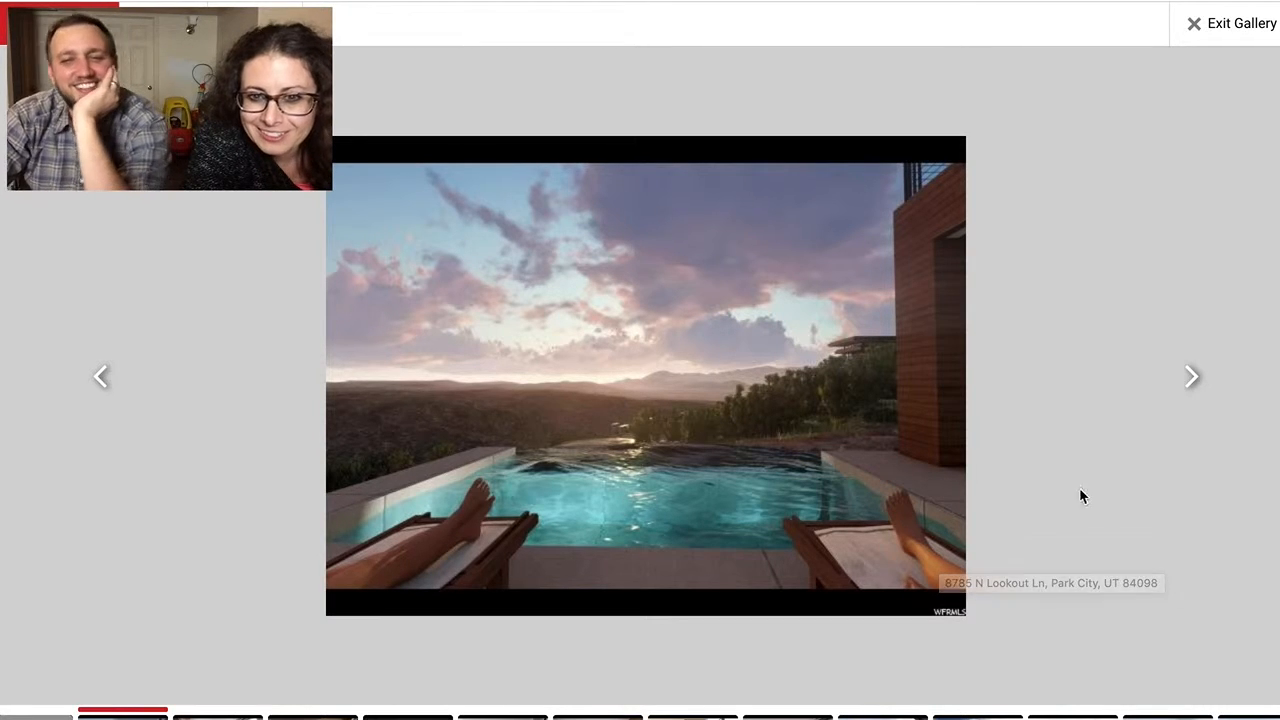
left_click(1196, 378)
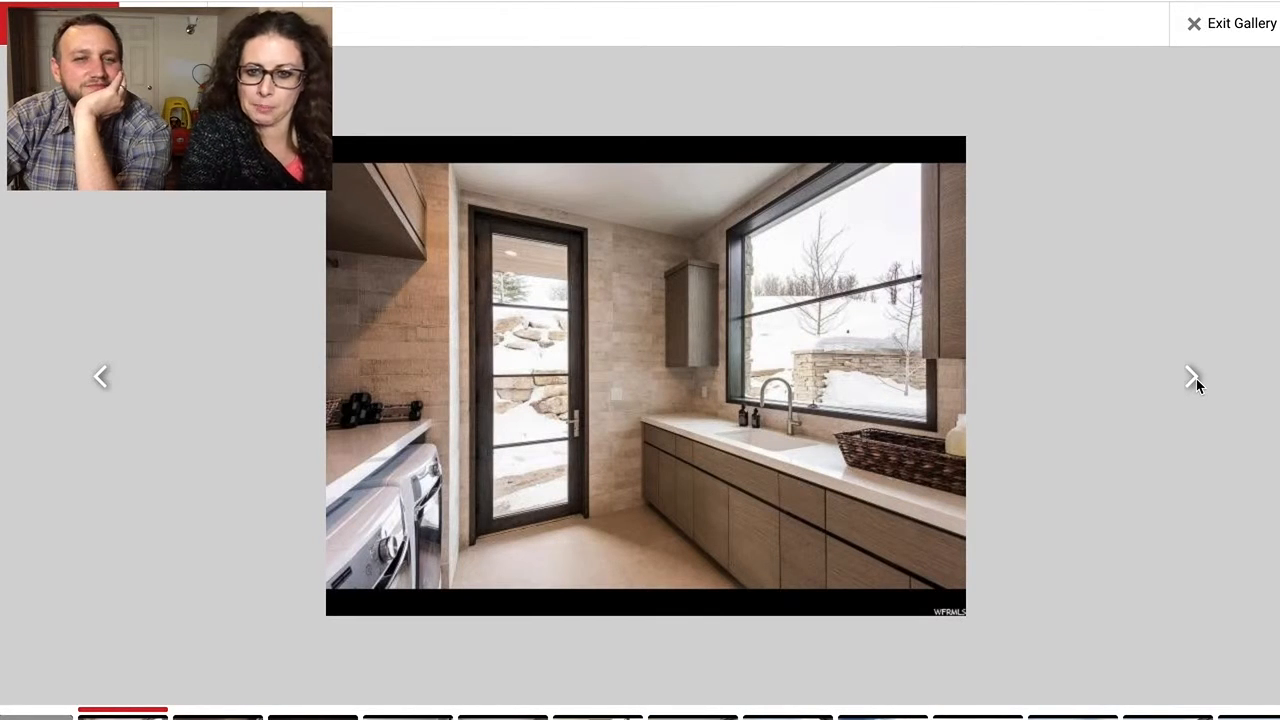
left_click(1194, 379)
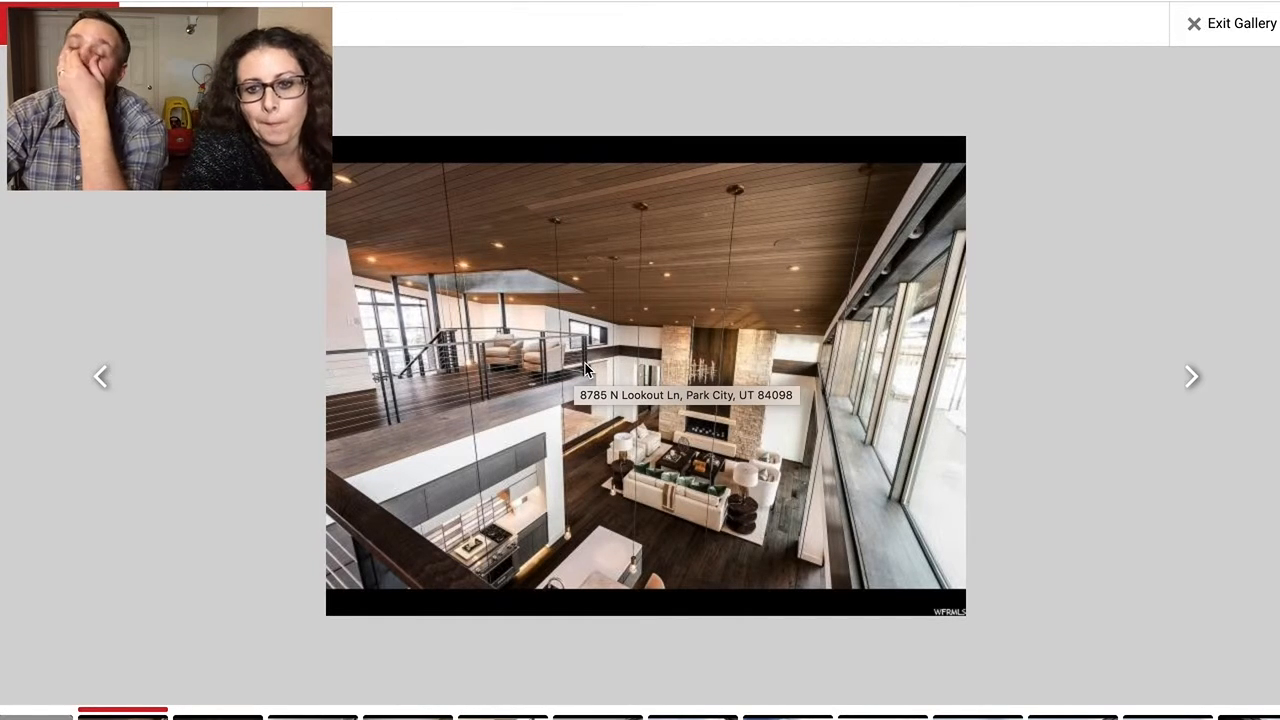
left_click(1192, 382)
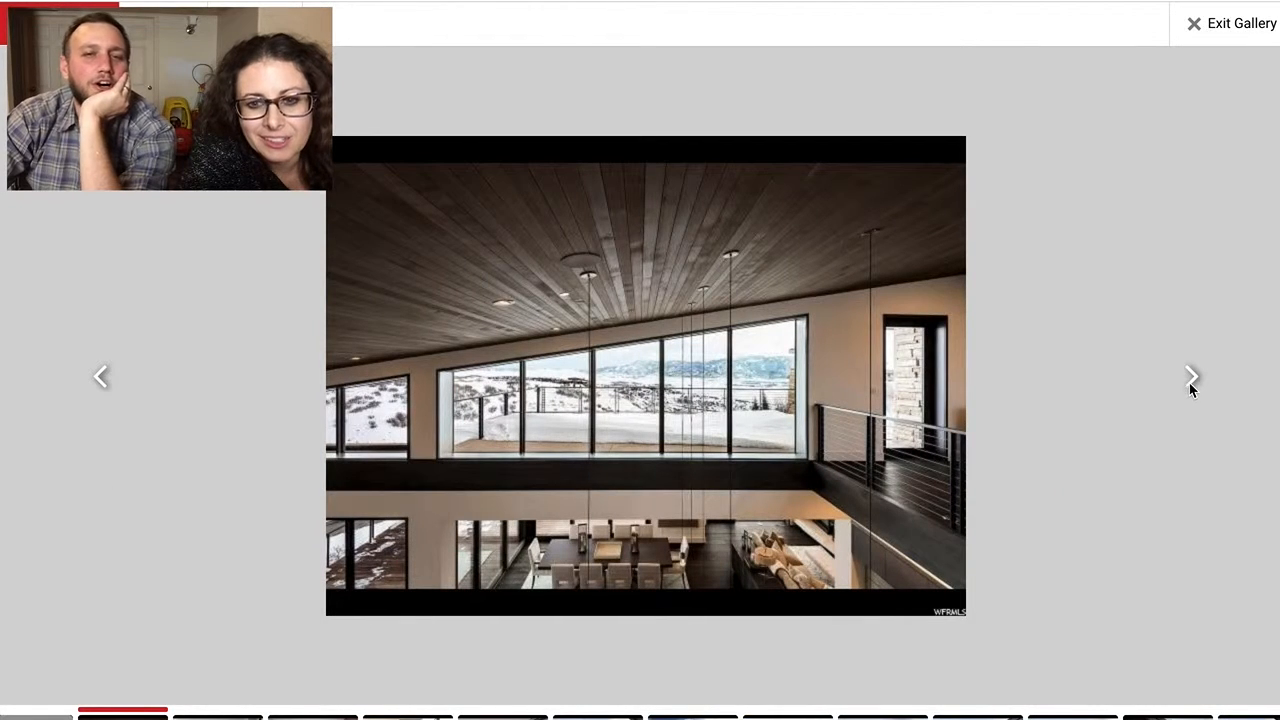
left_click(1190, 381)
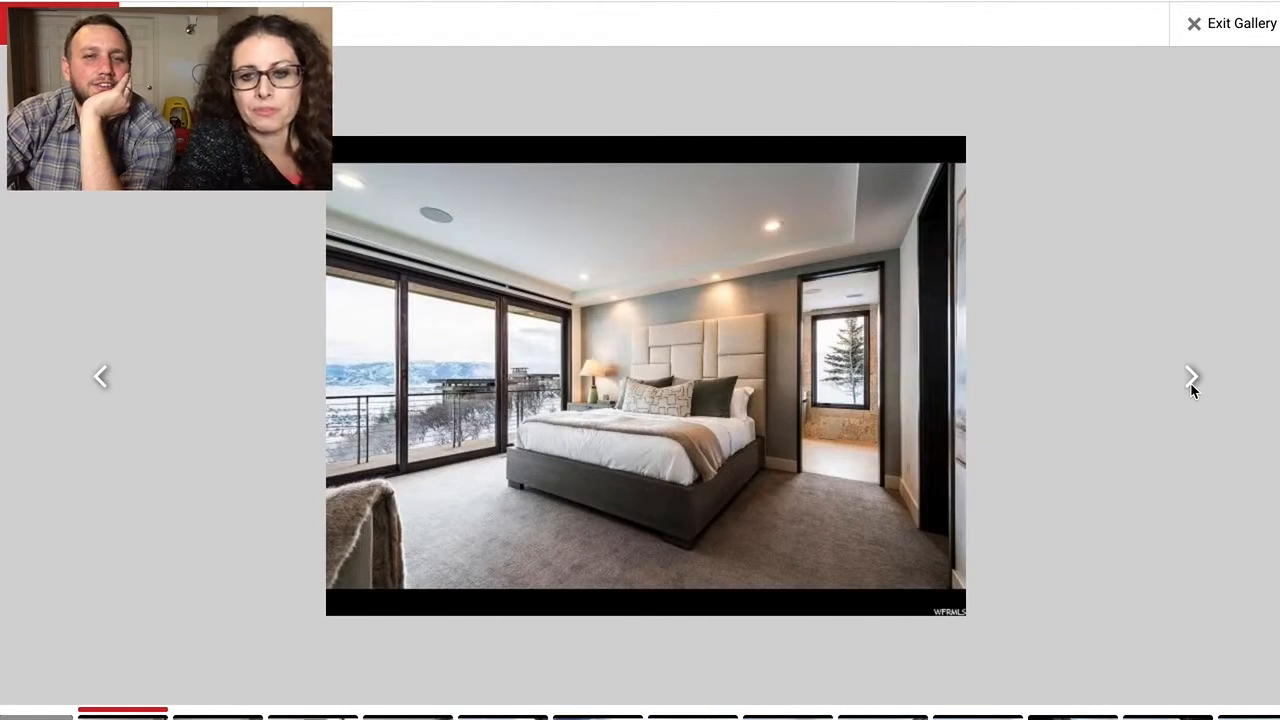
left_click(1192, 382)
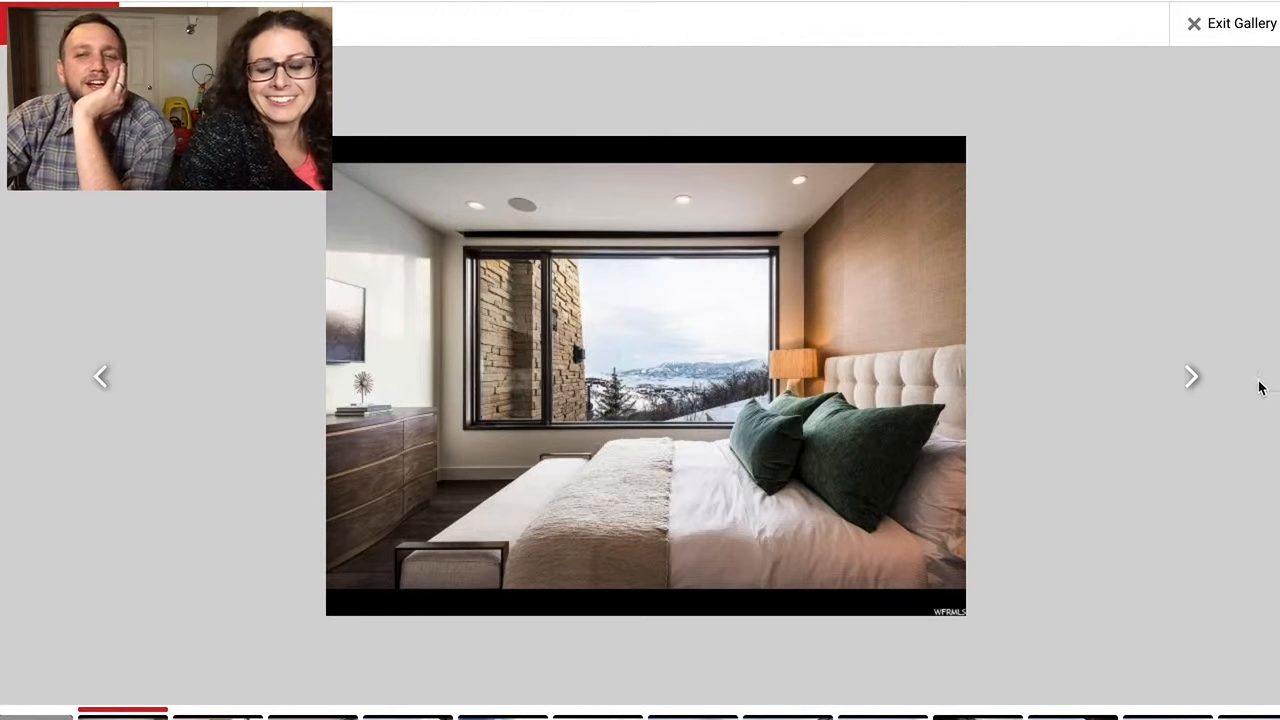
- Advance through the bedside, bathroom and snowy terrace photos to the stone-bridge exterior rendering
left_click(1195, 378)
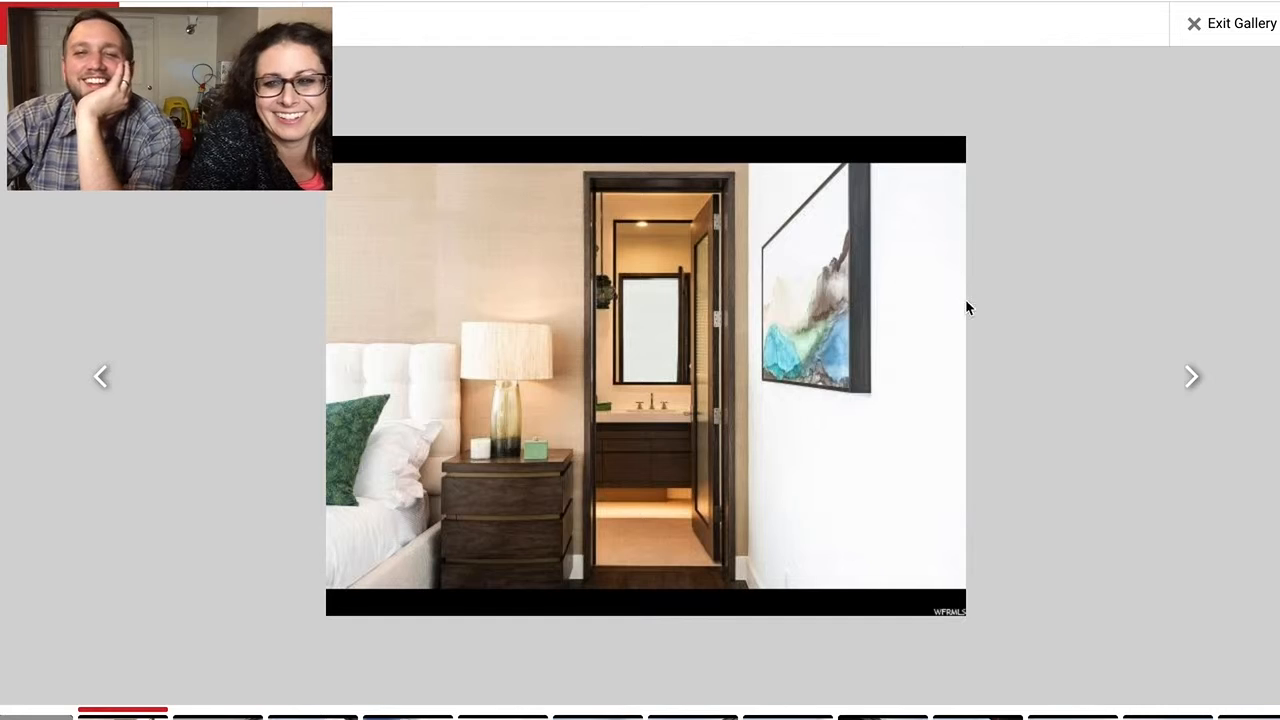
left_click(1196, 378)
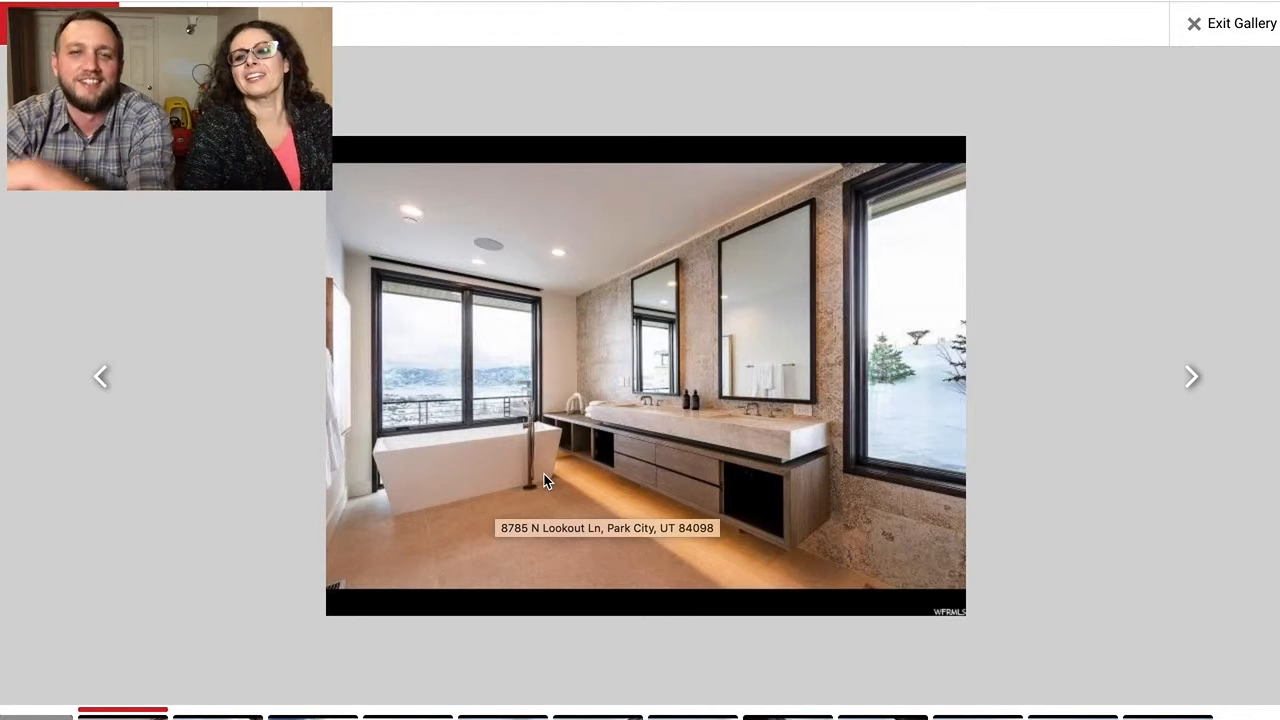
left_click(1193, 381)
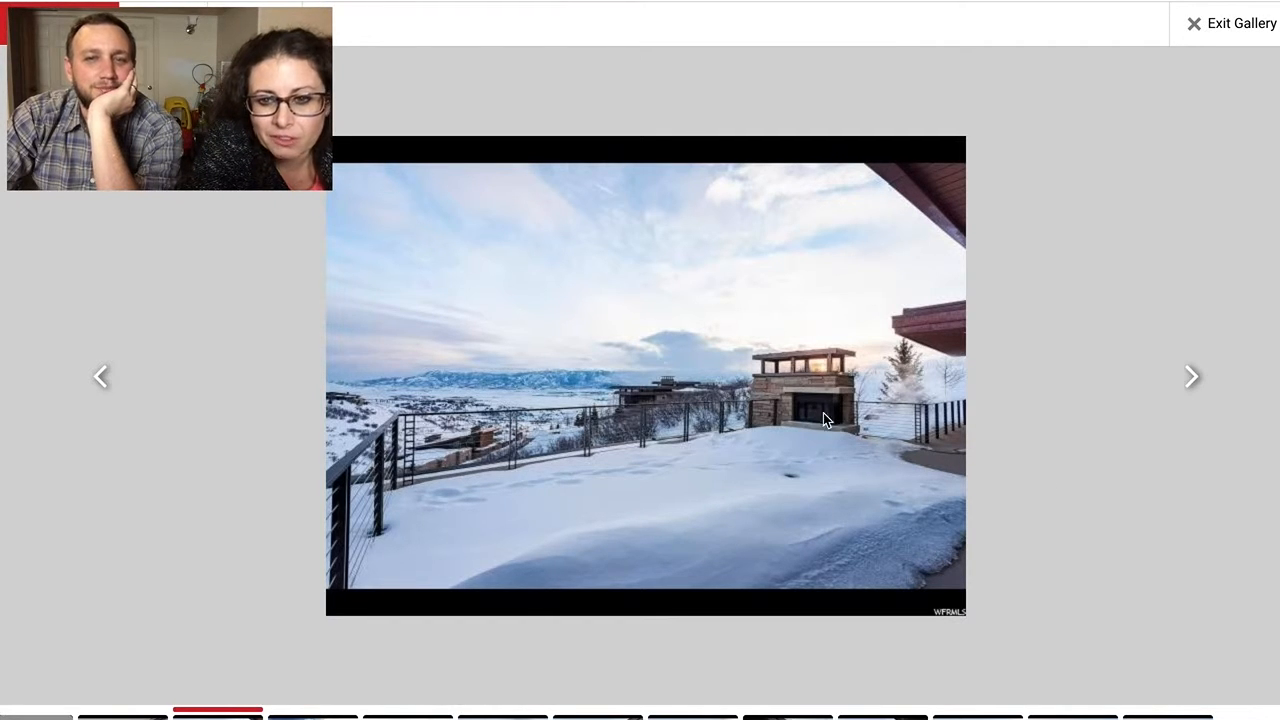
left_click(1194, 378)
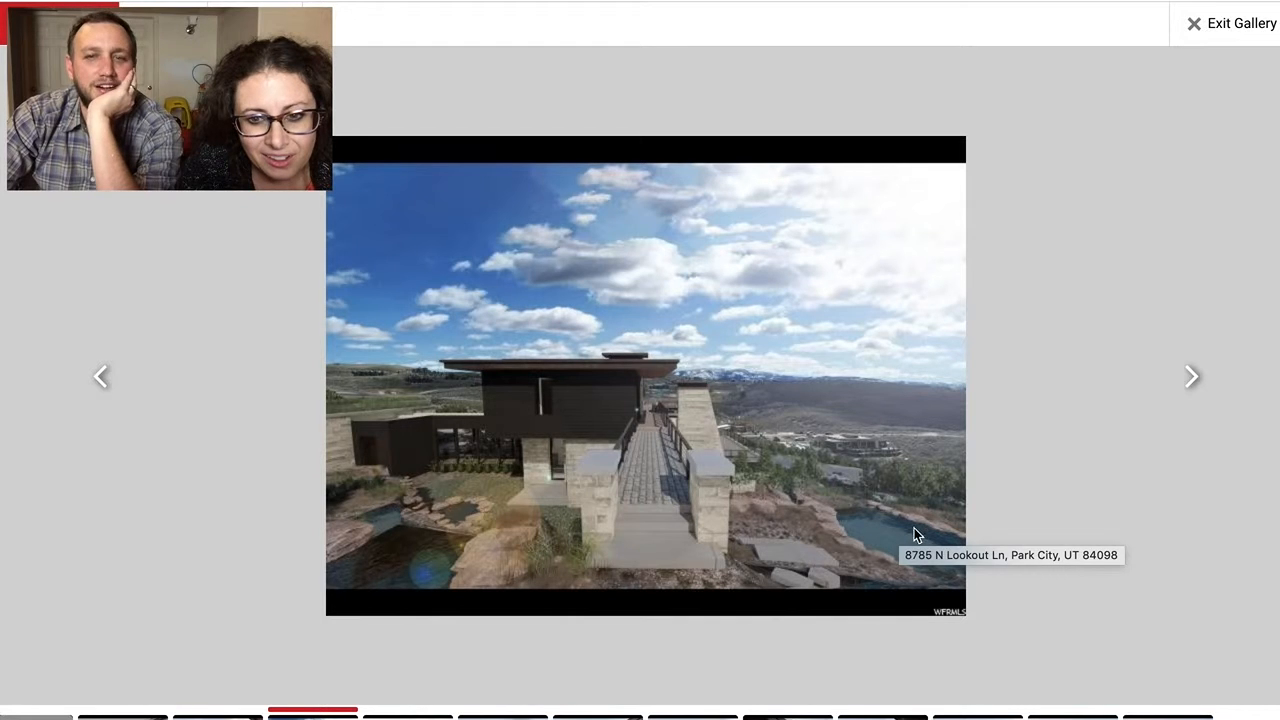
- Page through the aerial, snowy hillside, deck, stone driveway and ring-sculpture entrance photos
left_click(1194, 380)
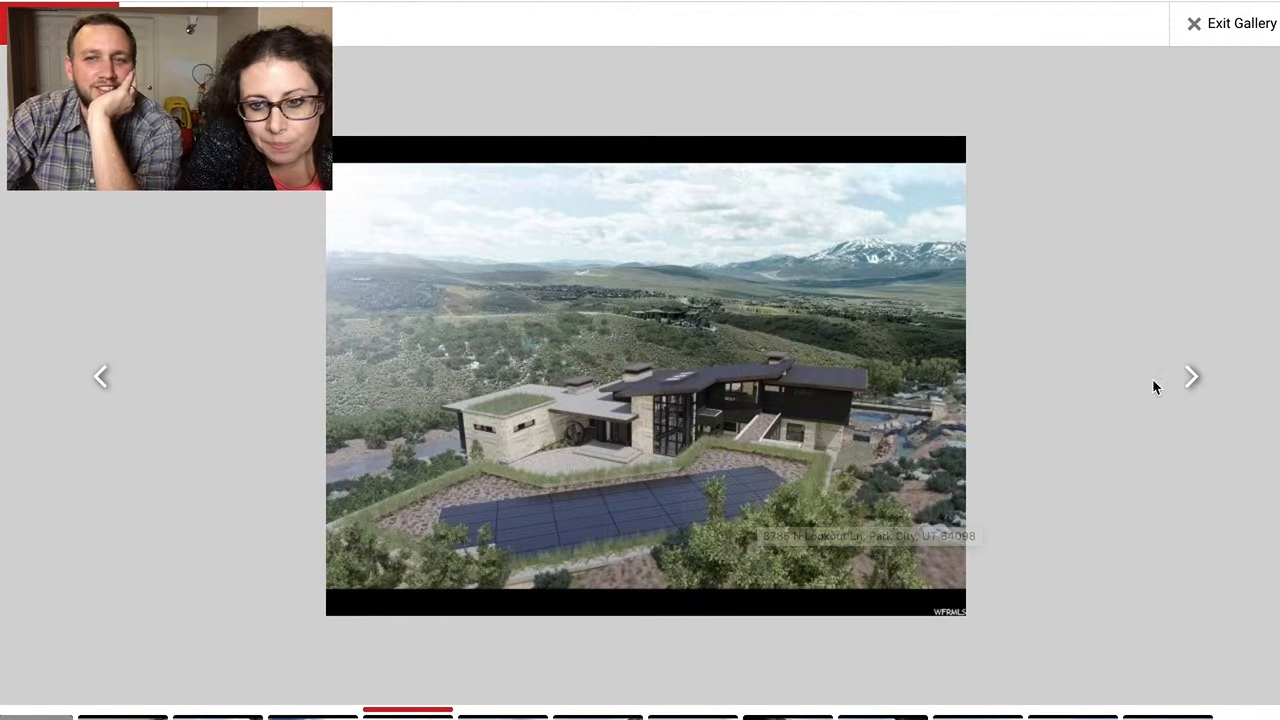
left_click(1192, 378)
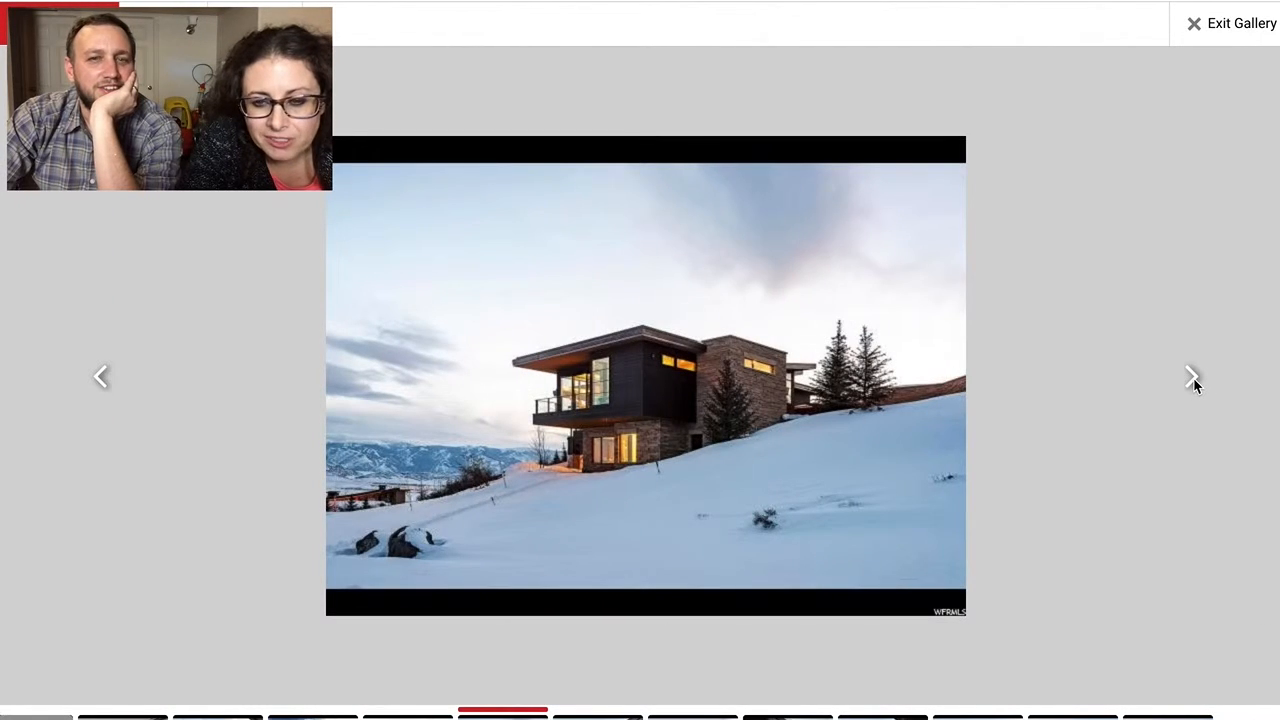
left_click(1194, 380)
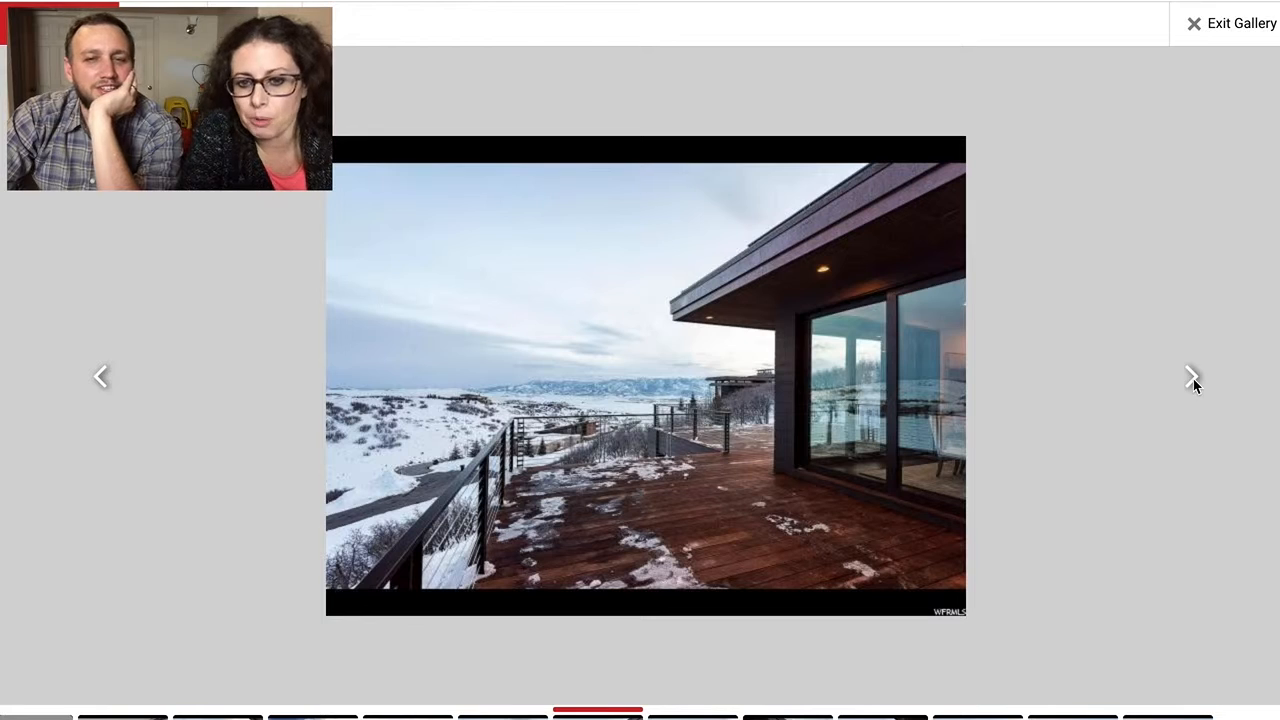
left_click(1193, 378)
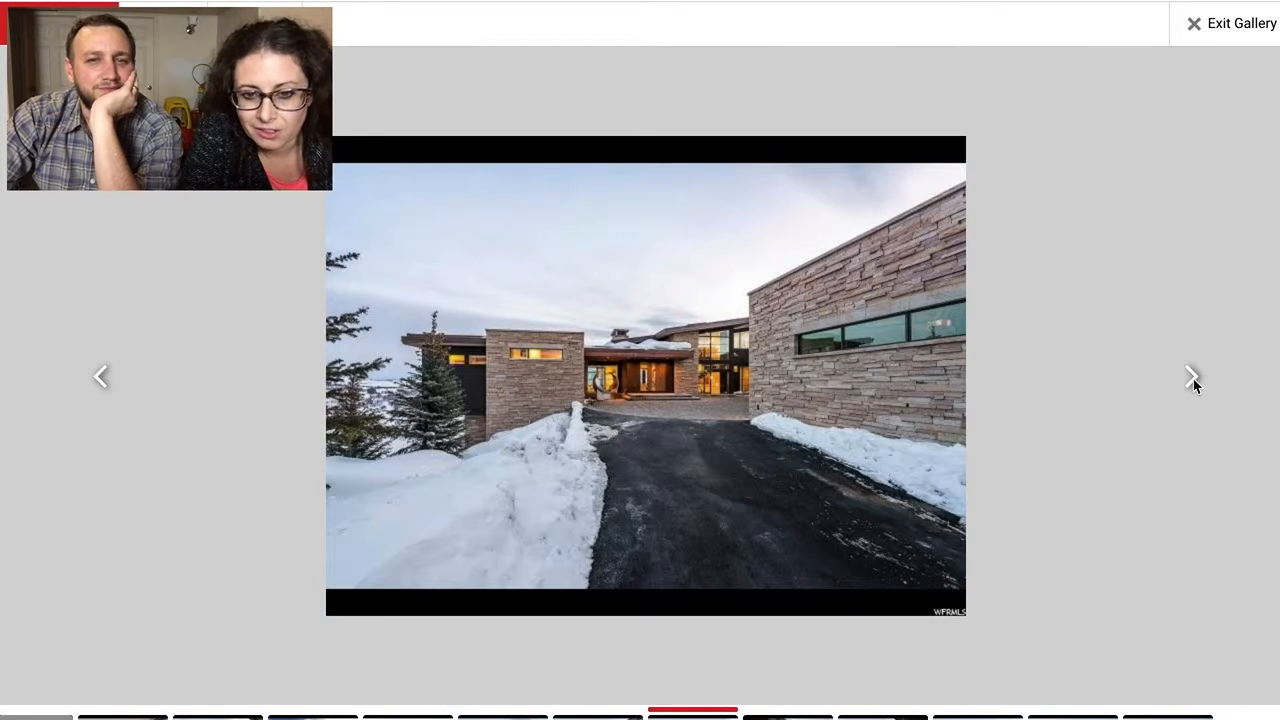
left_click(1193, 378)
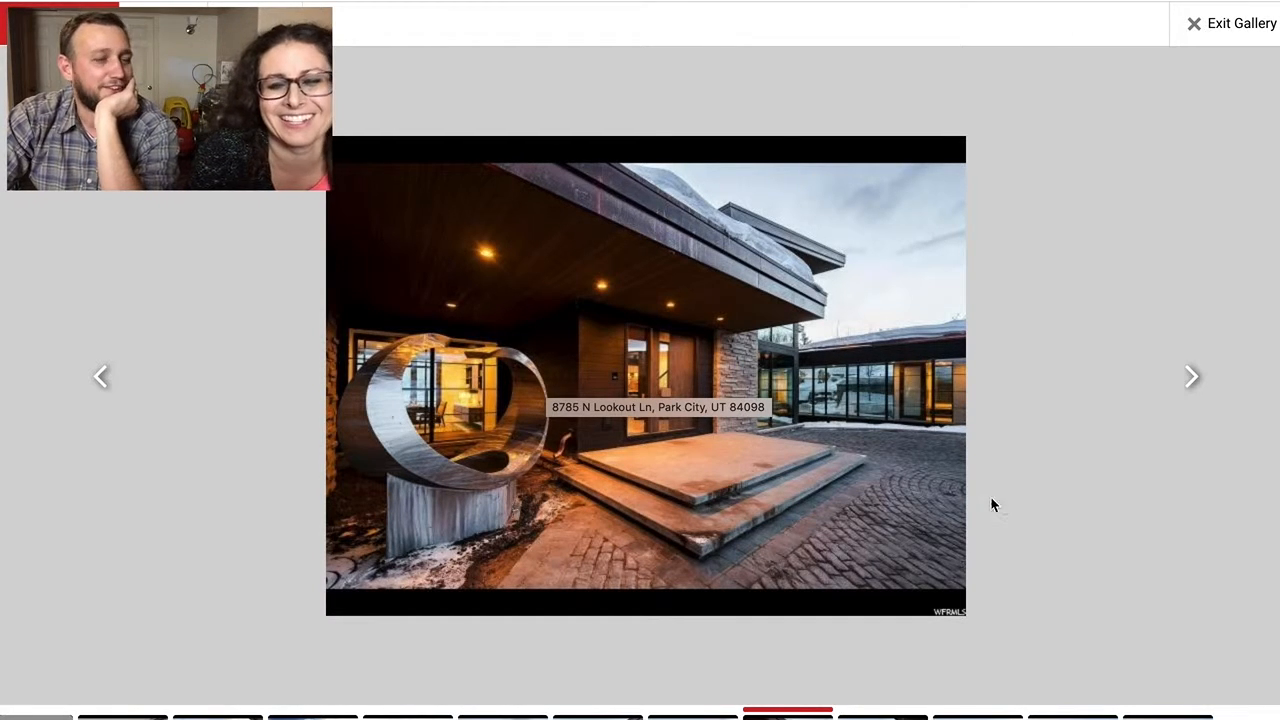
- Continue past the front and snowy exteriors and the contact form to the advertisement slide
left_click(1193, 378)
left_click(1193, 380)
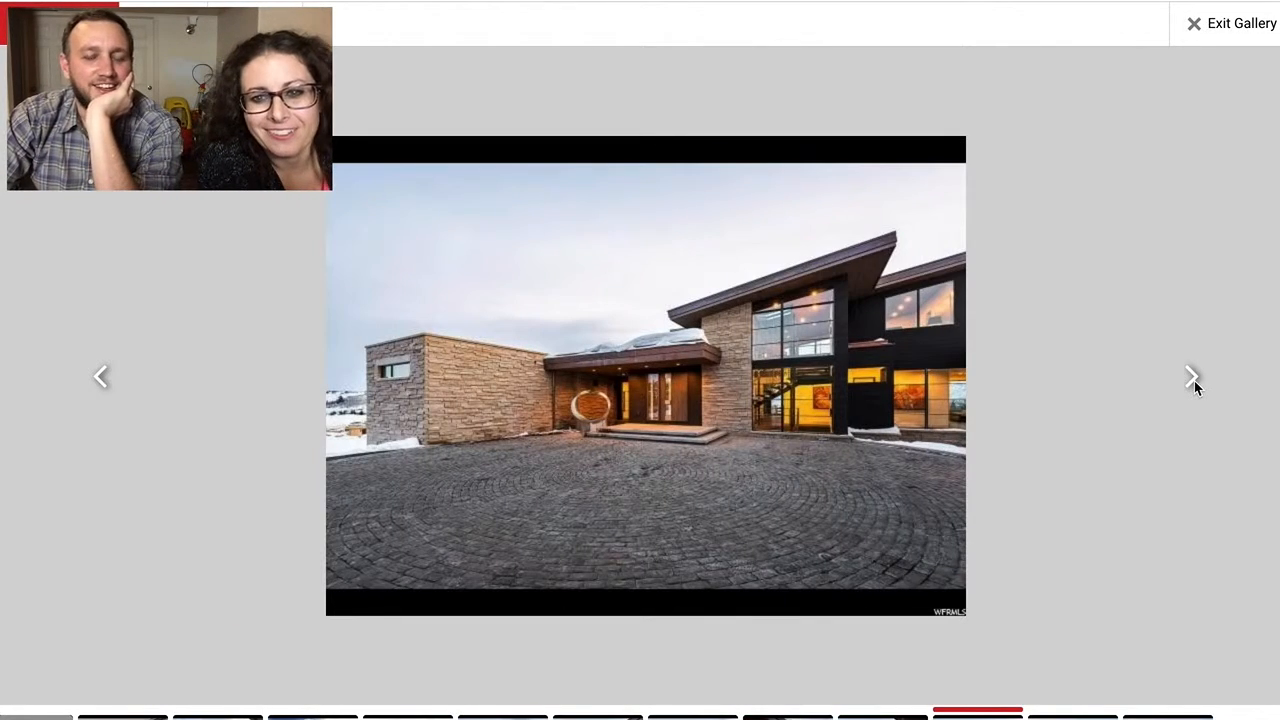
left_click(1195, 384)
left_click(1194, 380)
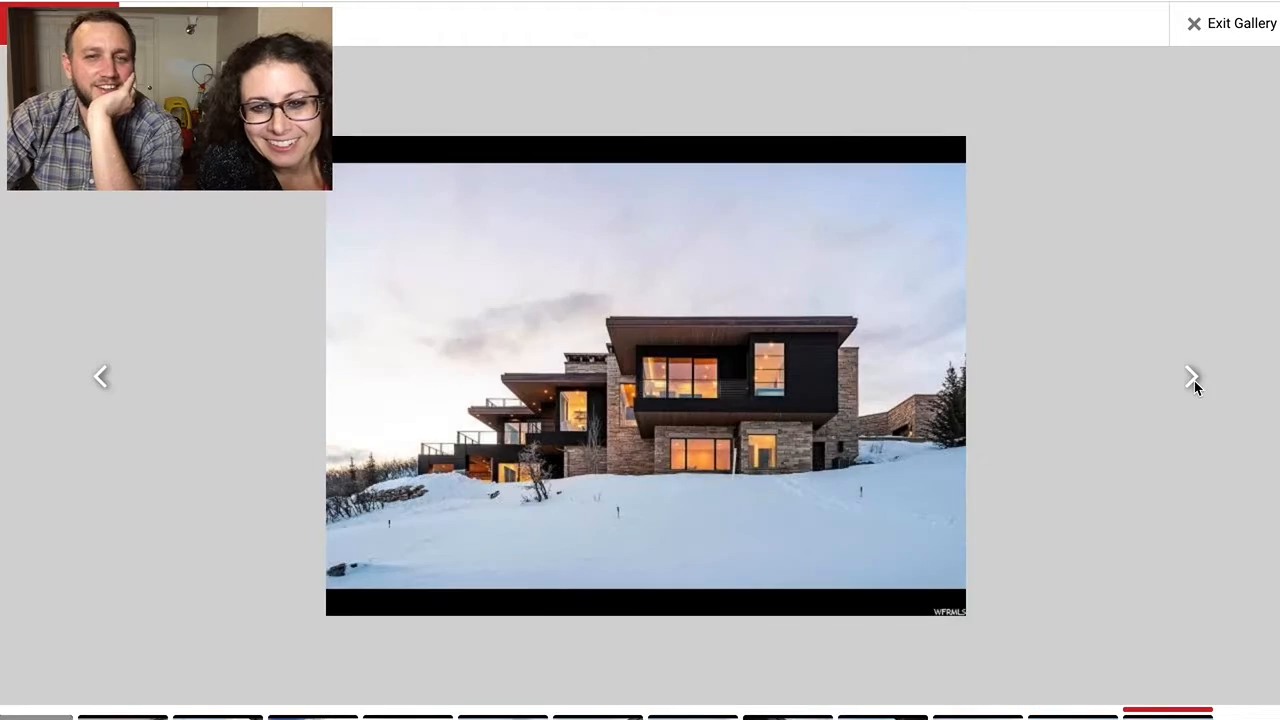
left_click(1194, 380)
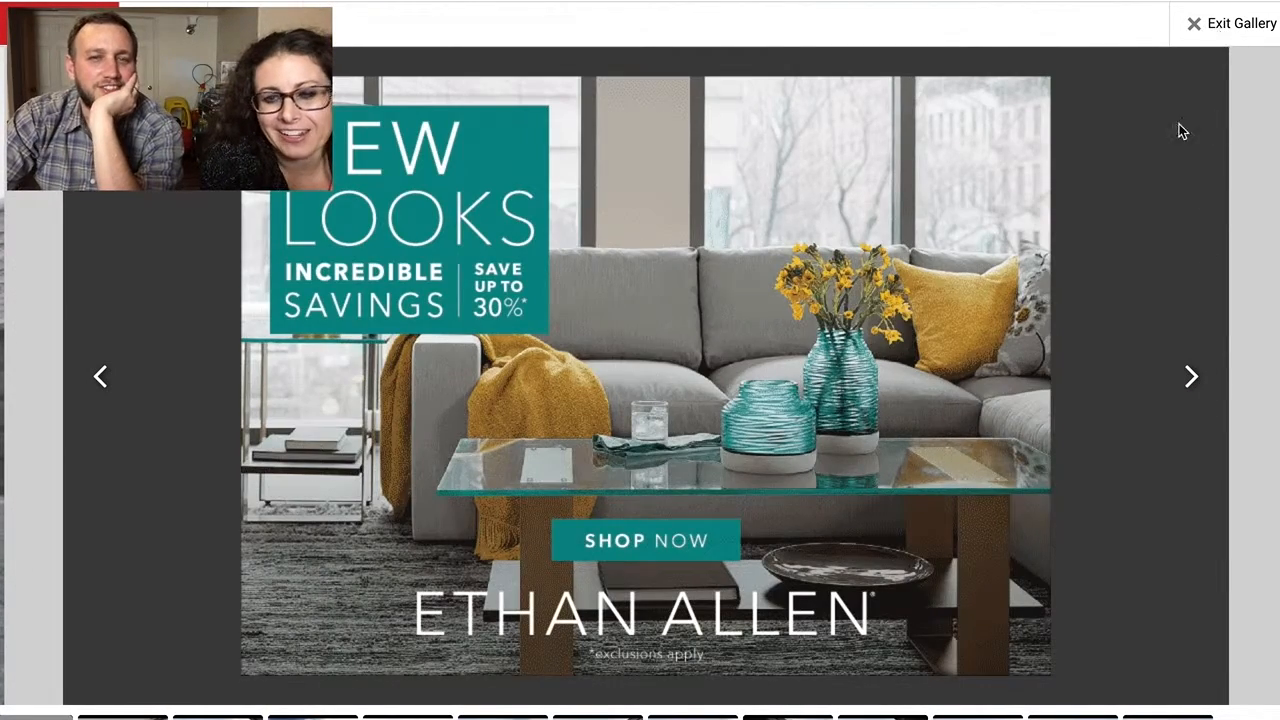
- Exit the gallery and wrap the listing carousel around to photo 64 of 64
left_click(1221, 30)
scroll(527, 555, "down", 1)
scroll(524, 548, "down", 2)
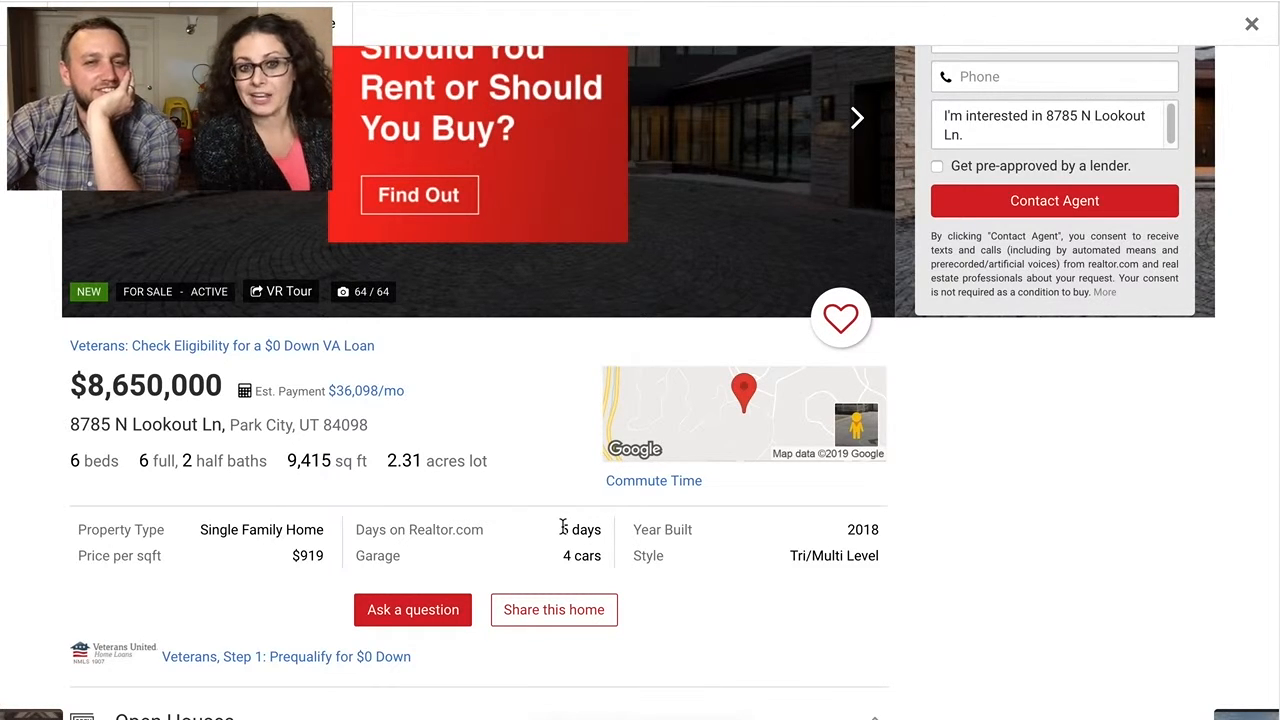
scroll(455, 553, "up", 2)
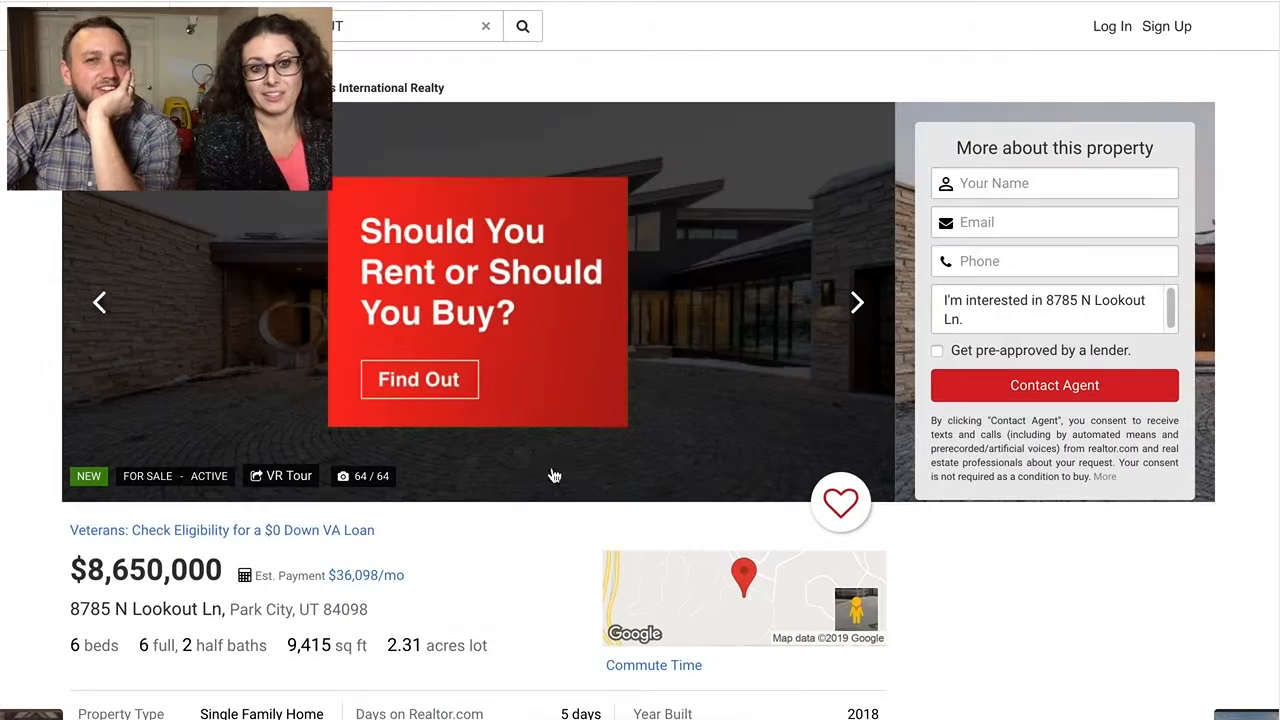
left_click(857, 302)
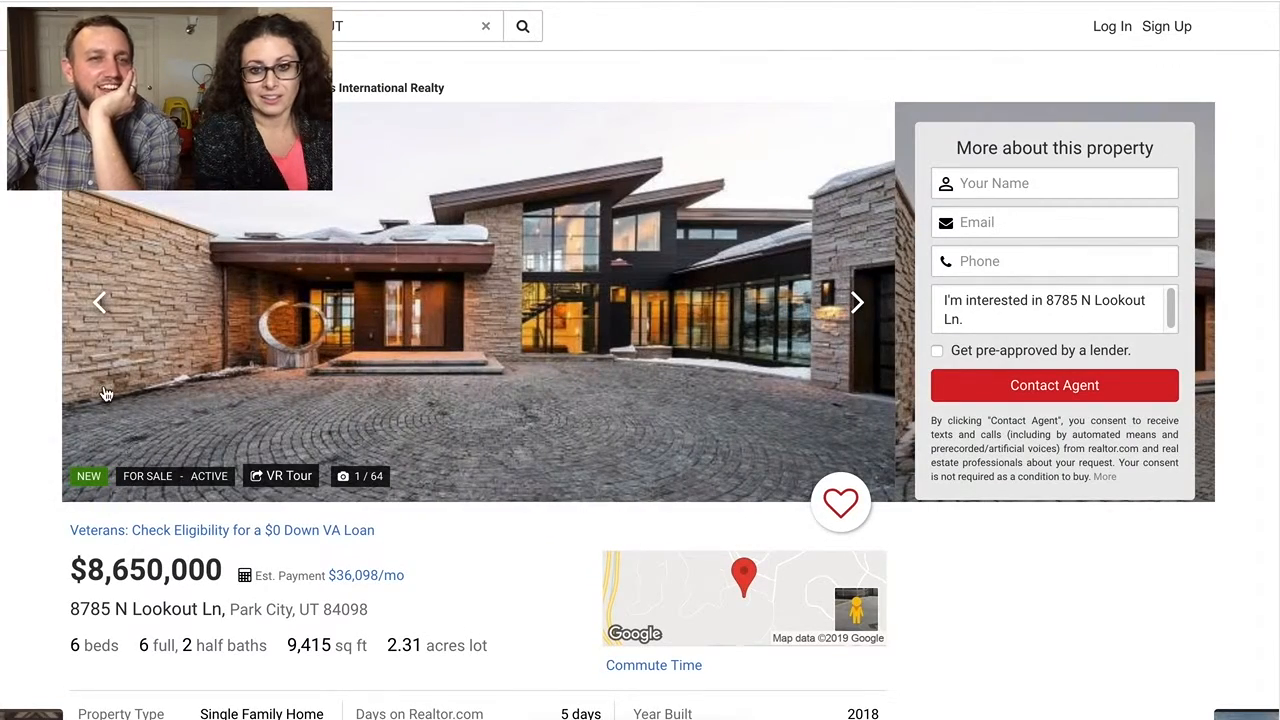
left_click(99, 300)
left_click(102, 304)
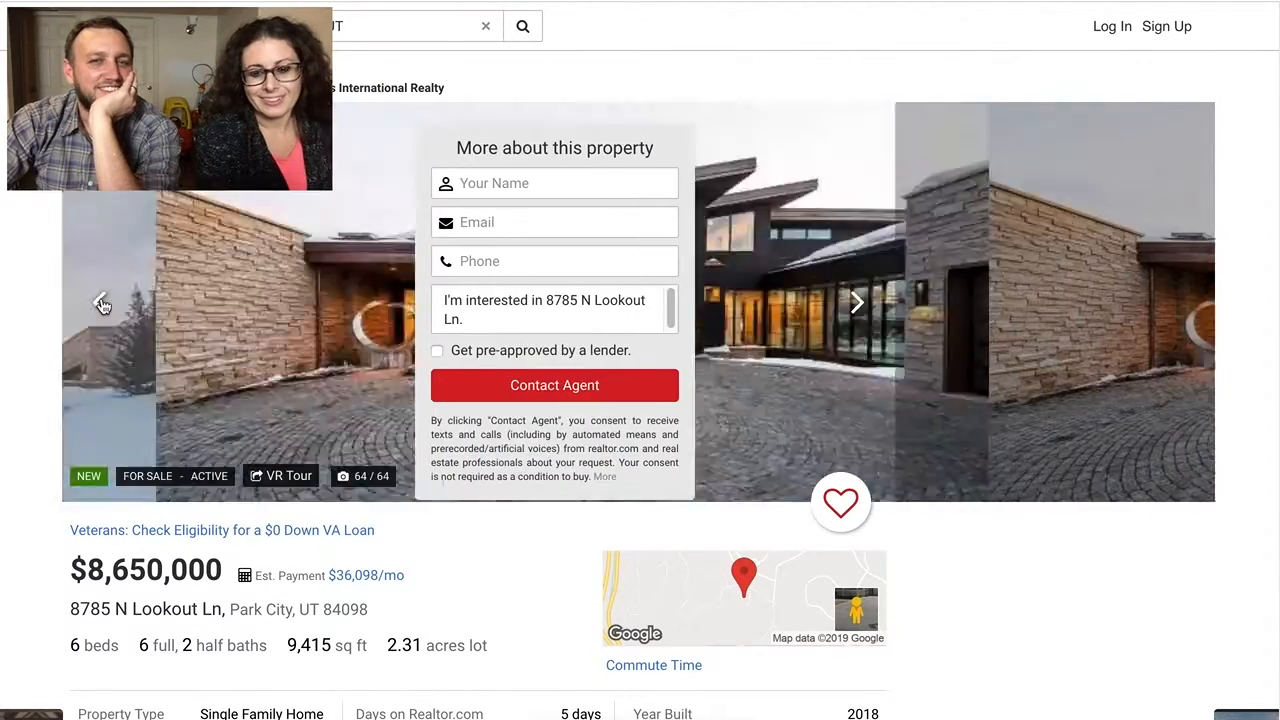
- Step the Lookout Ln carousel backward from photo 63 down to 59 of 64
left_click(104, 305)
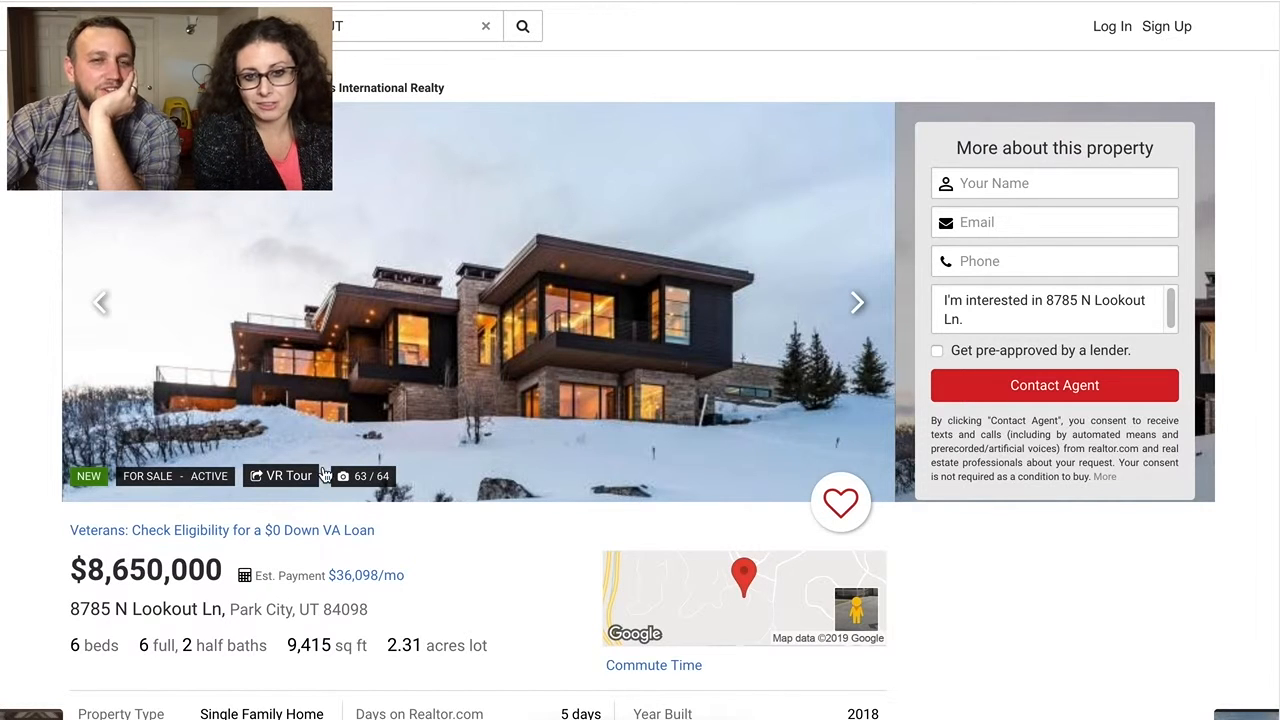
left_click(102, 305)
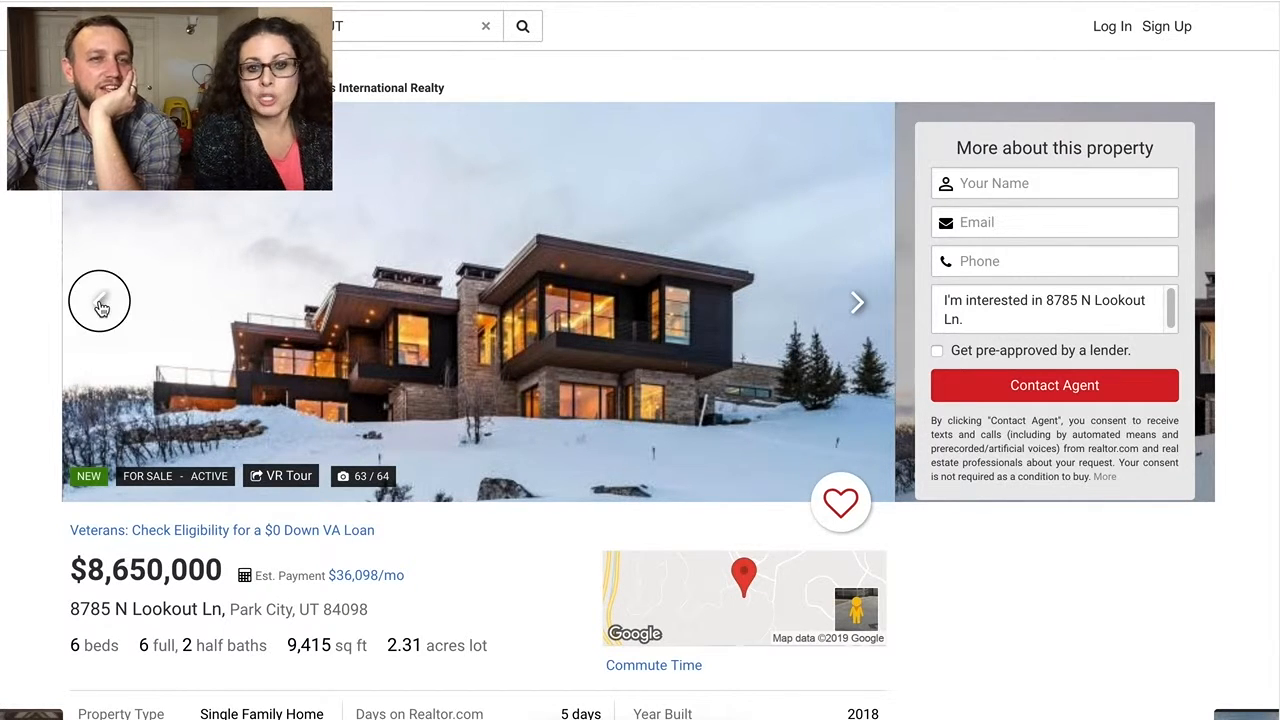
left_click(102, 305)
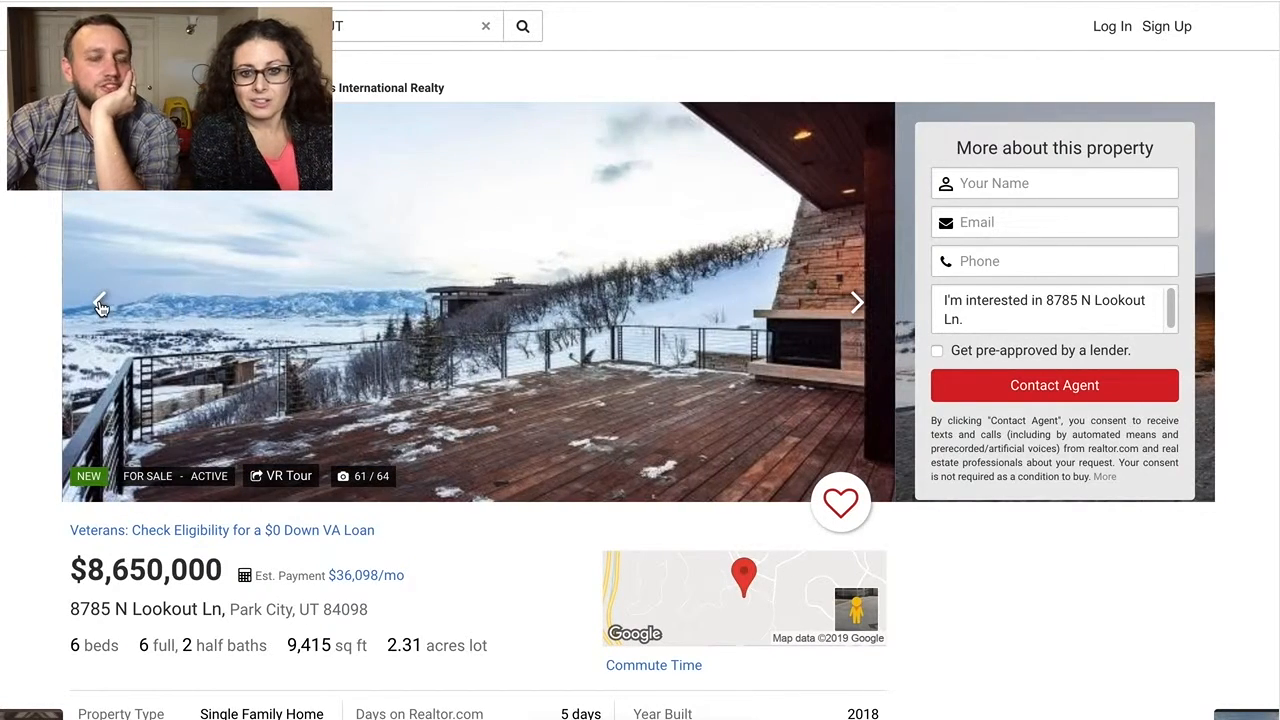
left_click(102, 305)
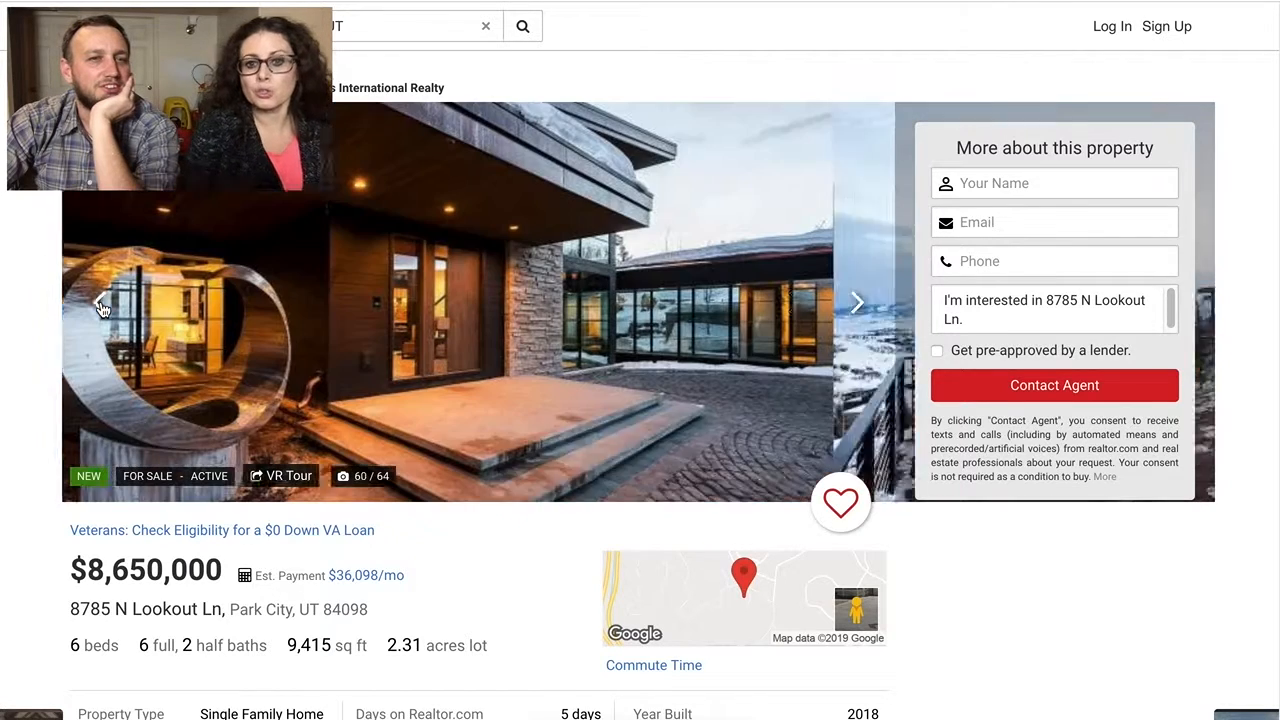
left_click(102, 305)
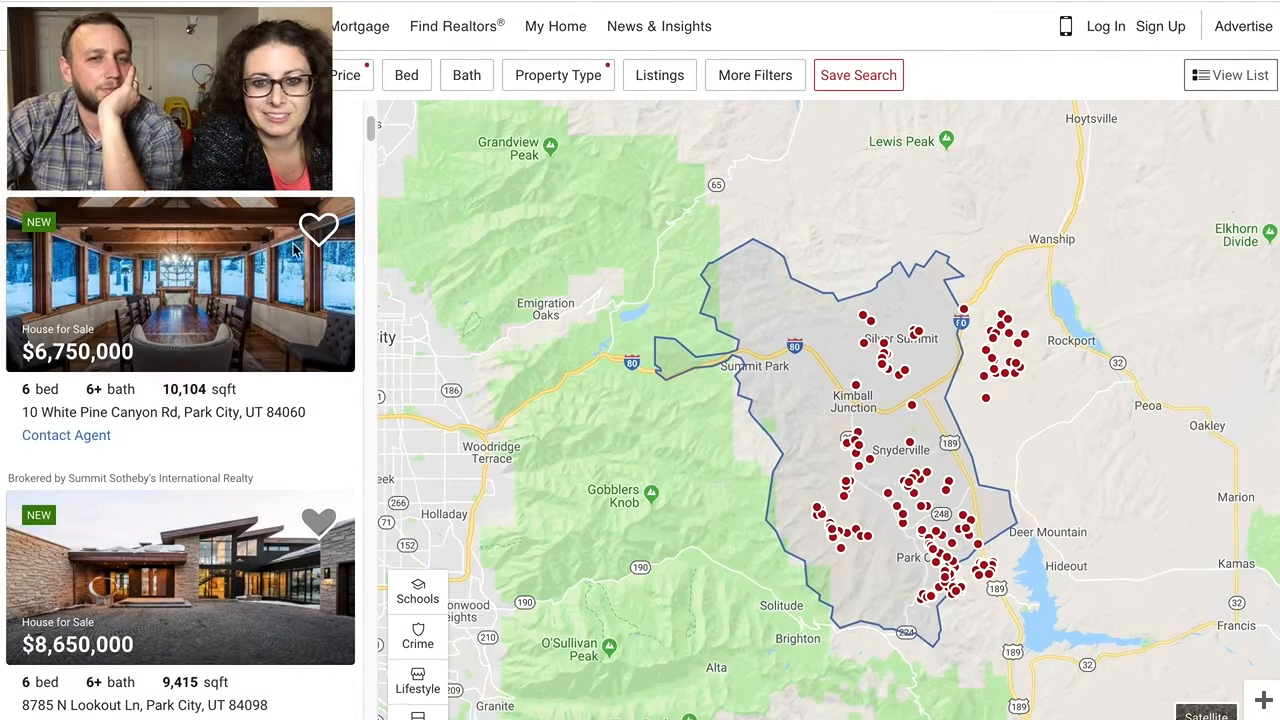
- Open the $6,750,000 10 White Pine Canyon Rd listing and its full-screen photo gallery
left_click(180, 290)
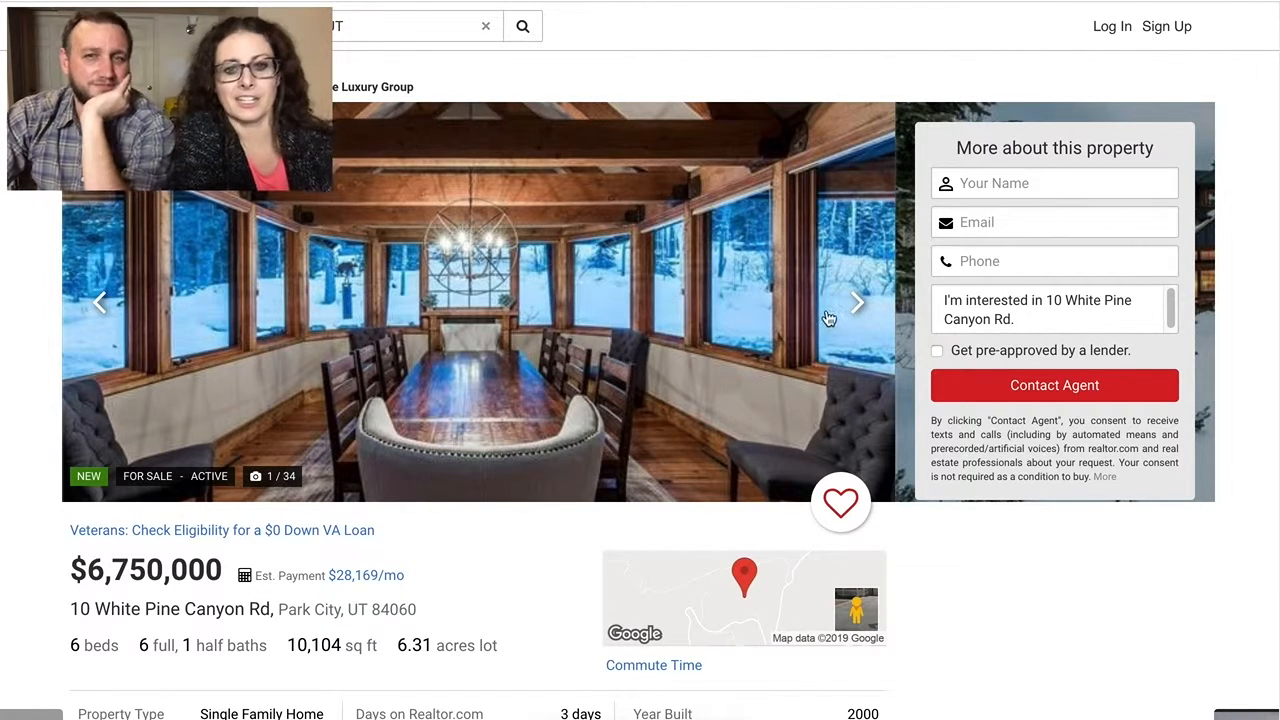
left_click(595, 313)
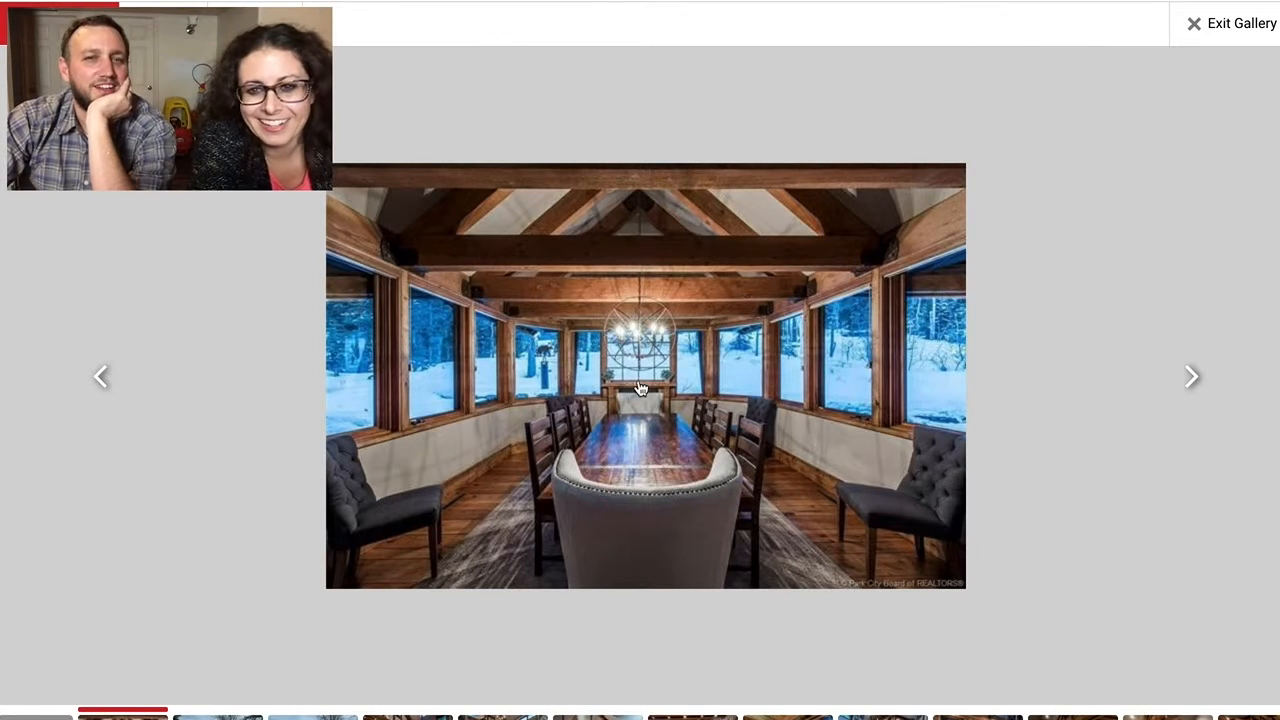
- Browse the snowy exterior, living room views and loft overlook photos
left_click(1192, 380)
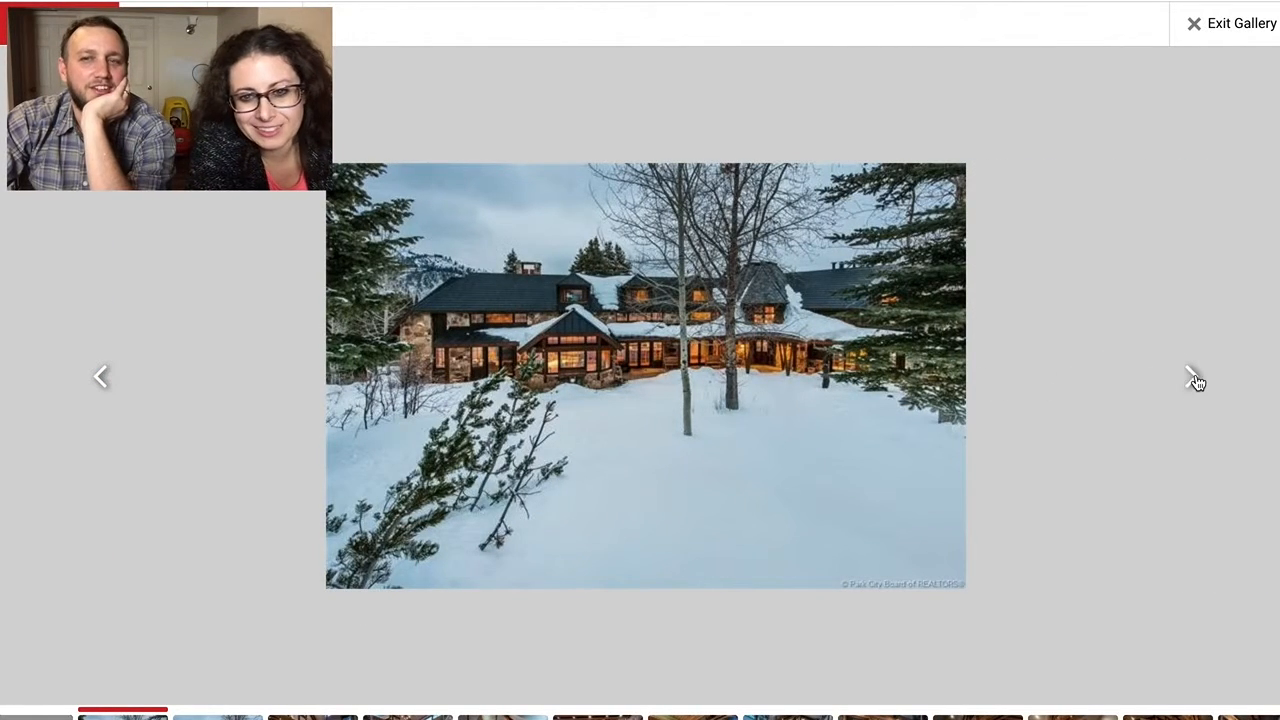
left_click(1196, 380)
left_click(1196, 380)
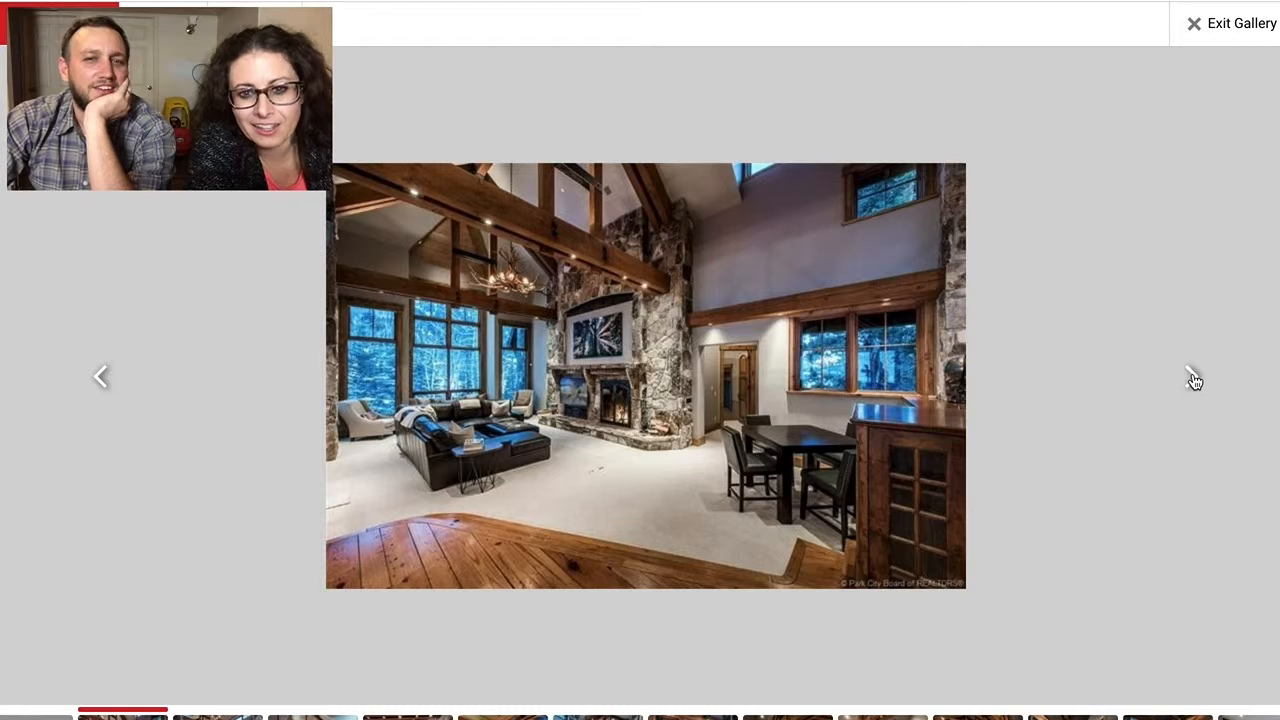
left_click(1193, 378)
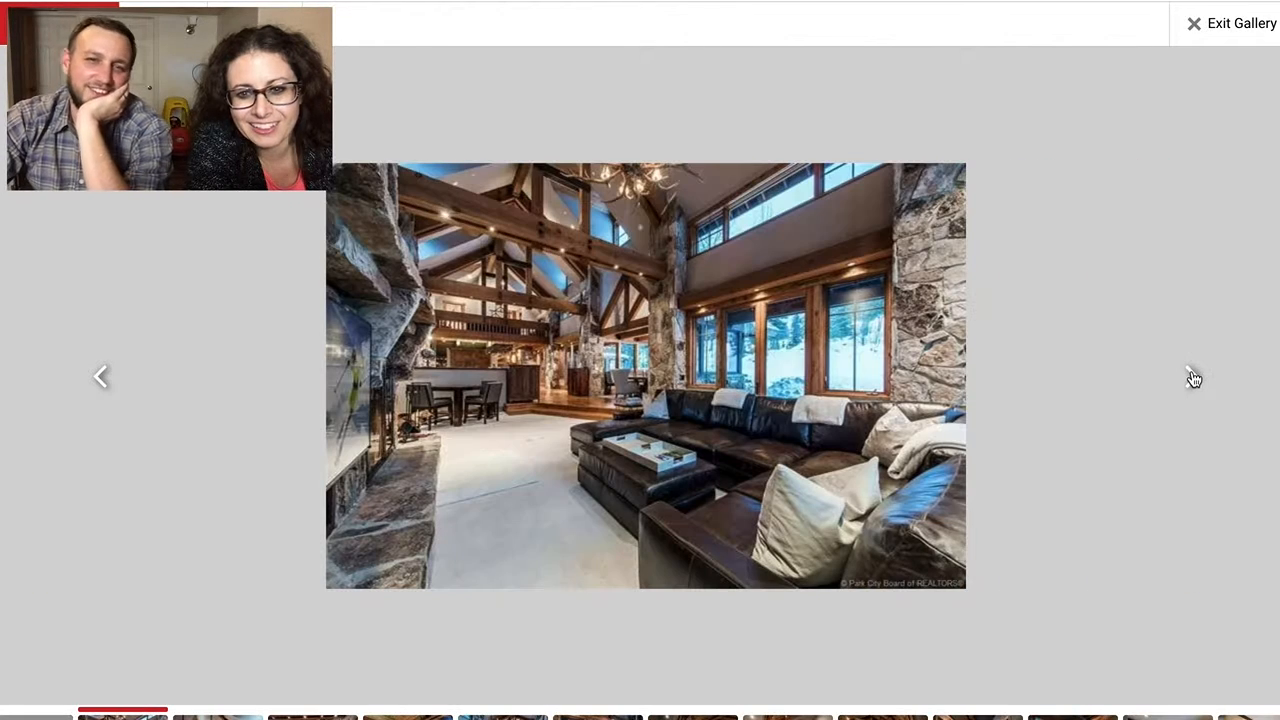
left_click(108, 383)
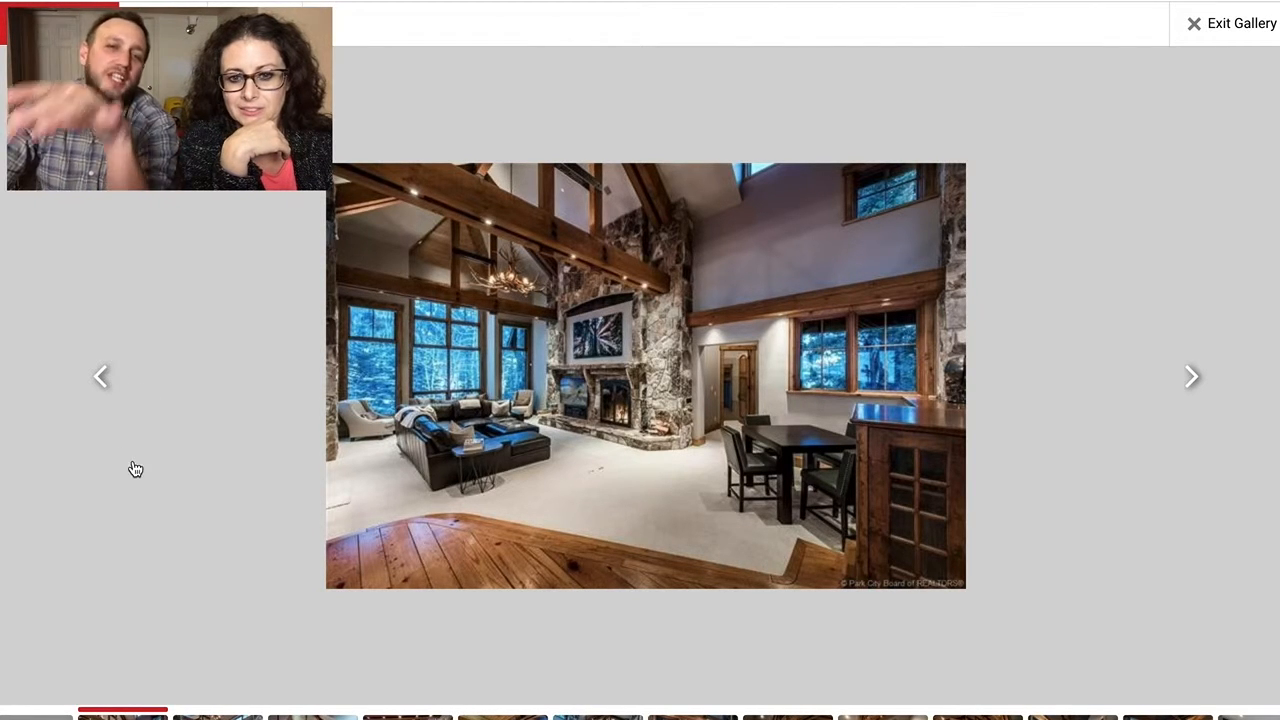
left_click(1194, 382)
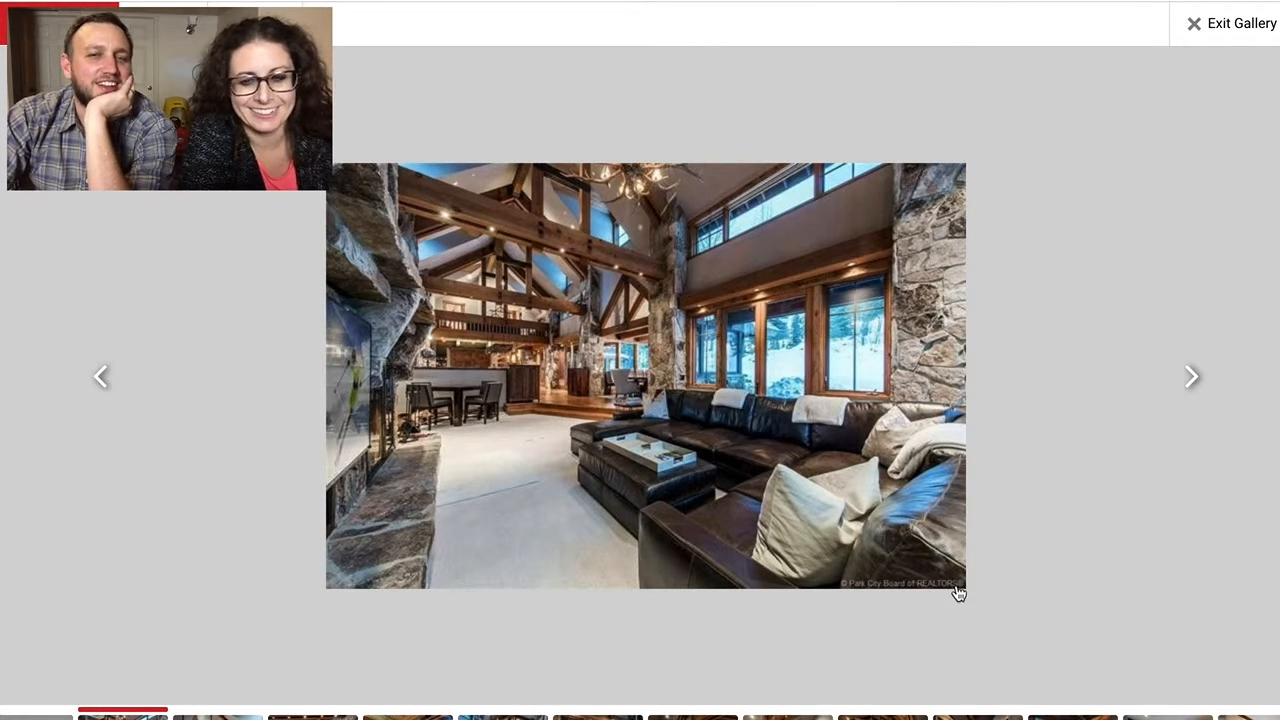
left_click(1192, 376)
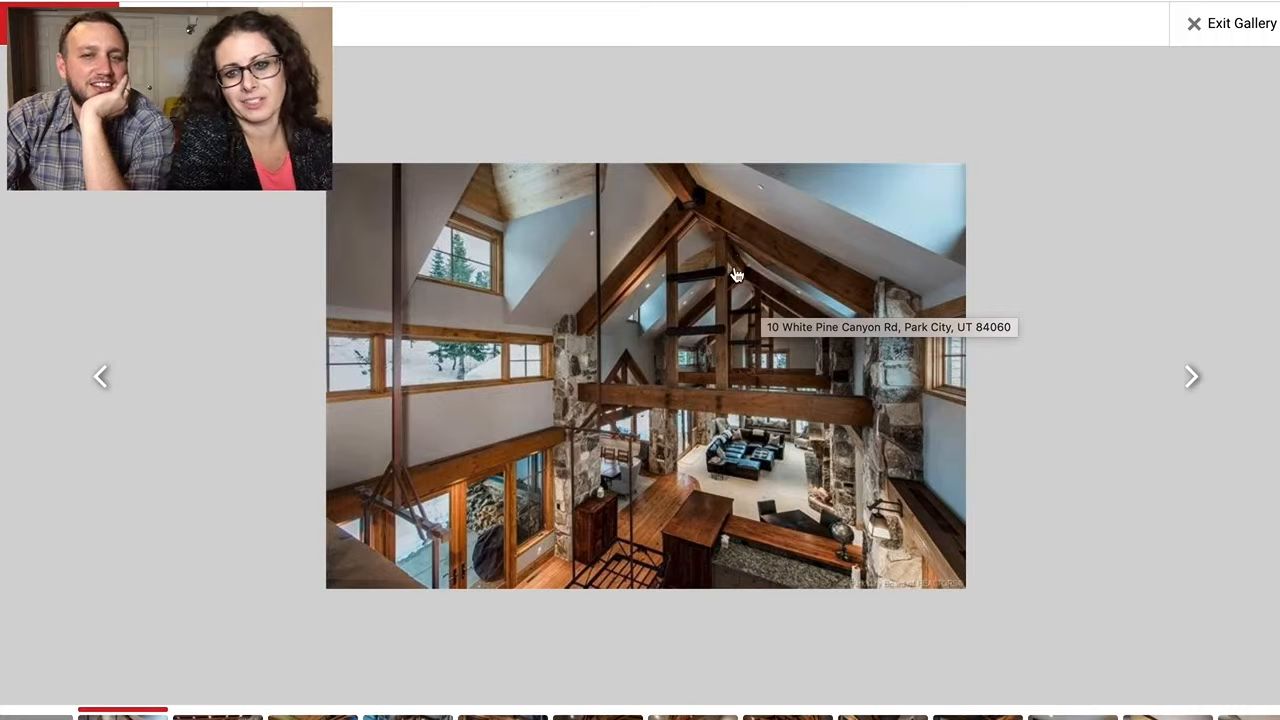
- Continue through the kitchen photos to the bathroom, then back to the master bedroom
left_click(1192, 383)
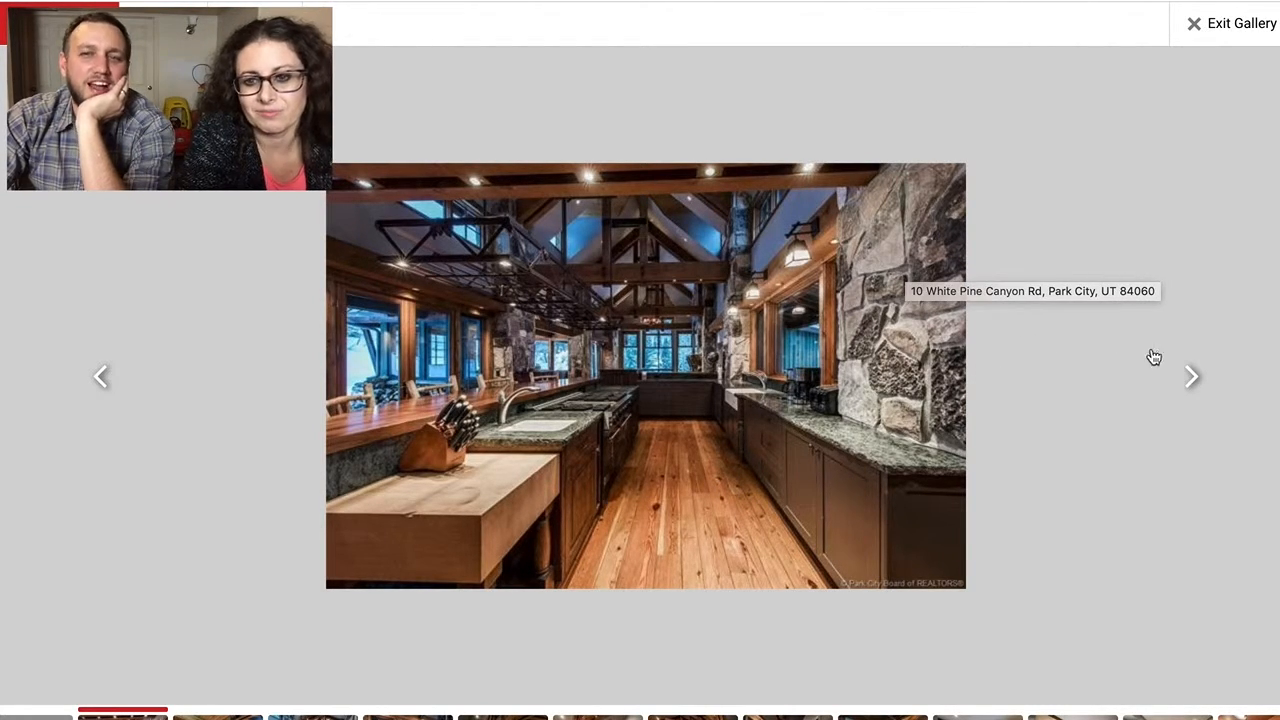
left_click(1192, 376)
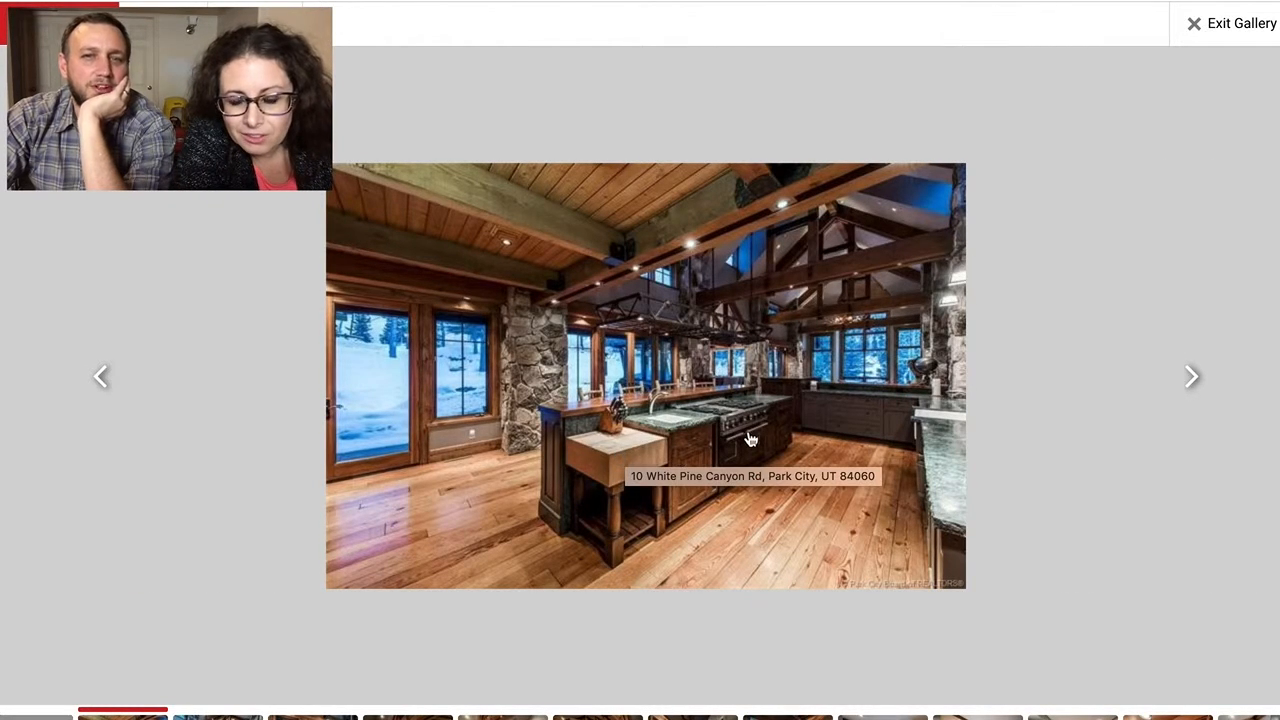
left_click(1192, 385)
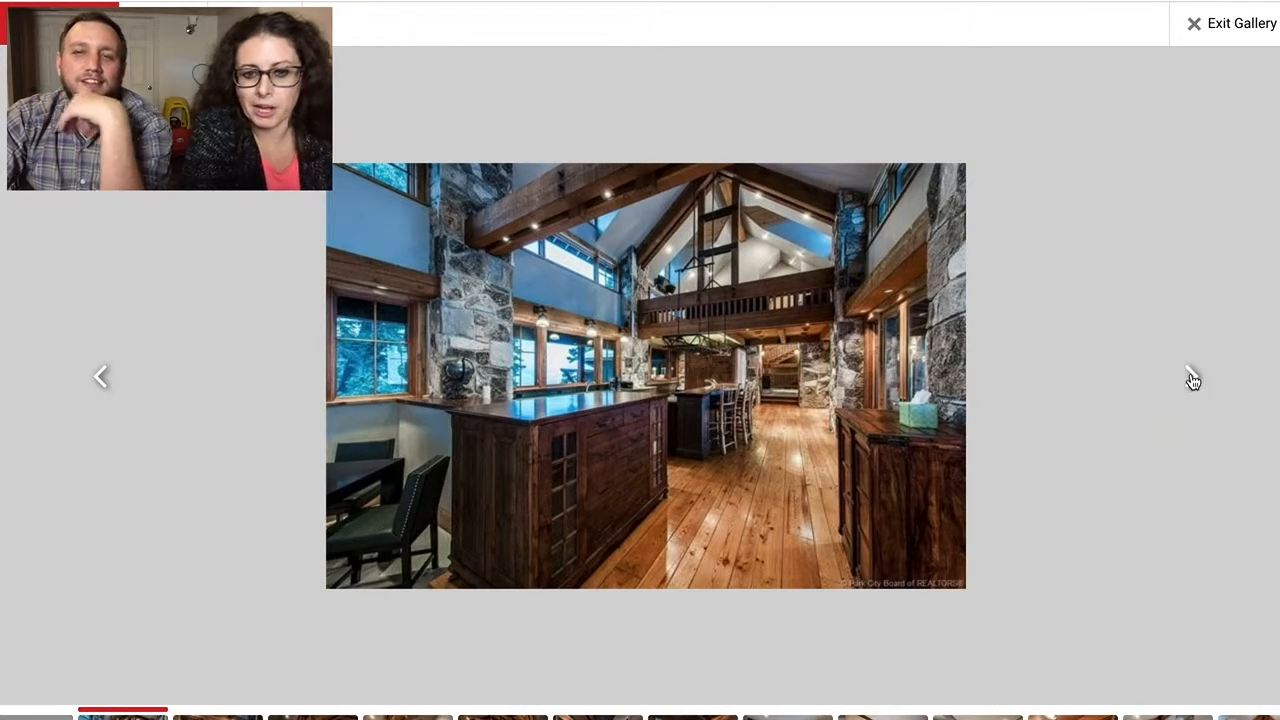
left_click(1193, 378)
left_click(1193, 378)
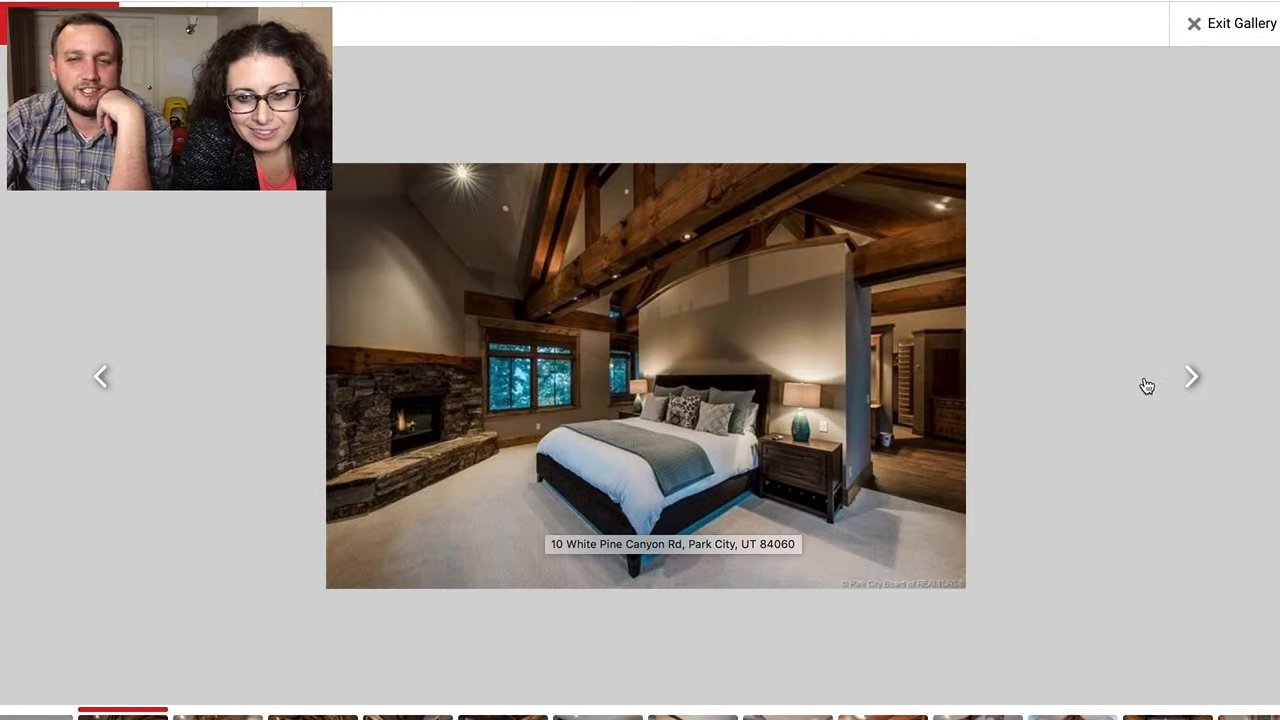
left_click(1192, 378)
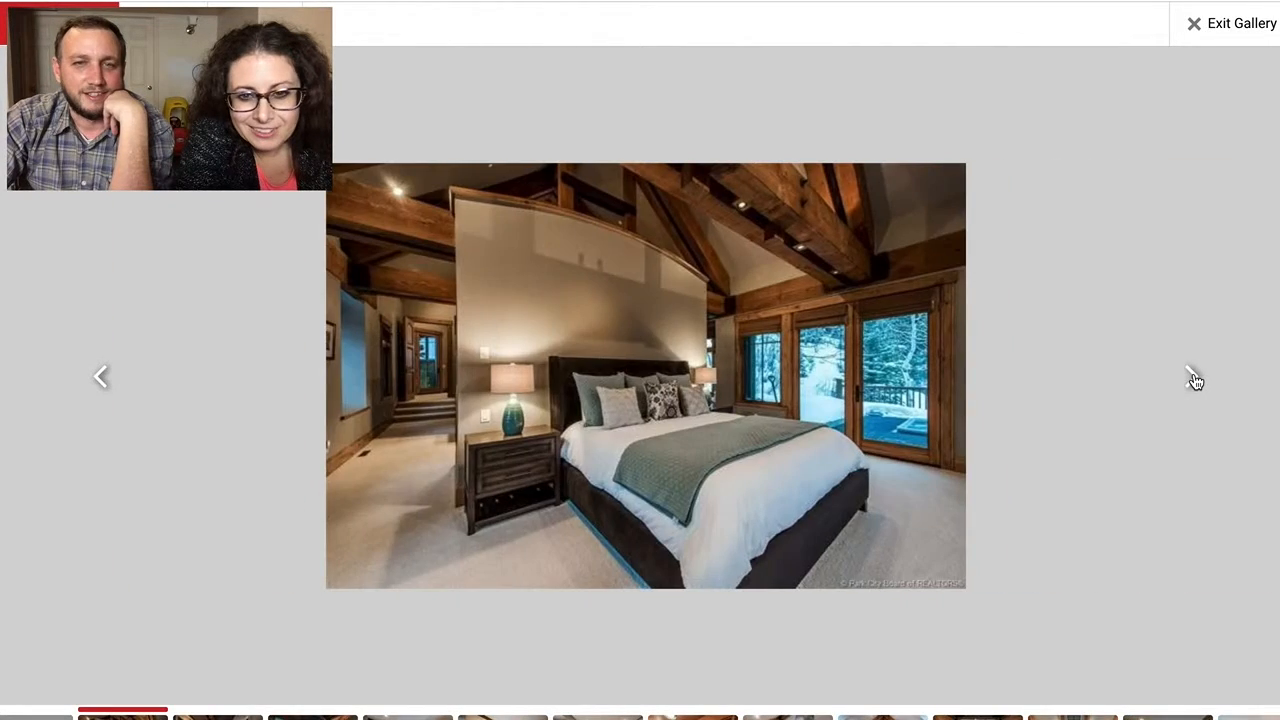
left_click(1193, 378)
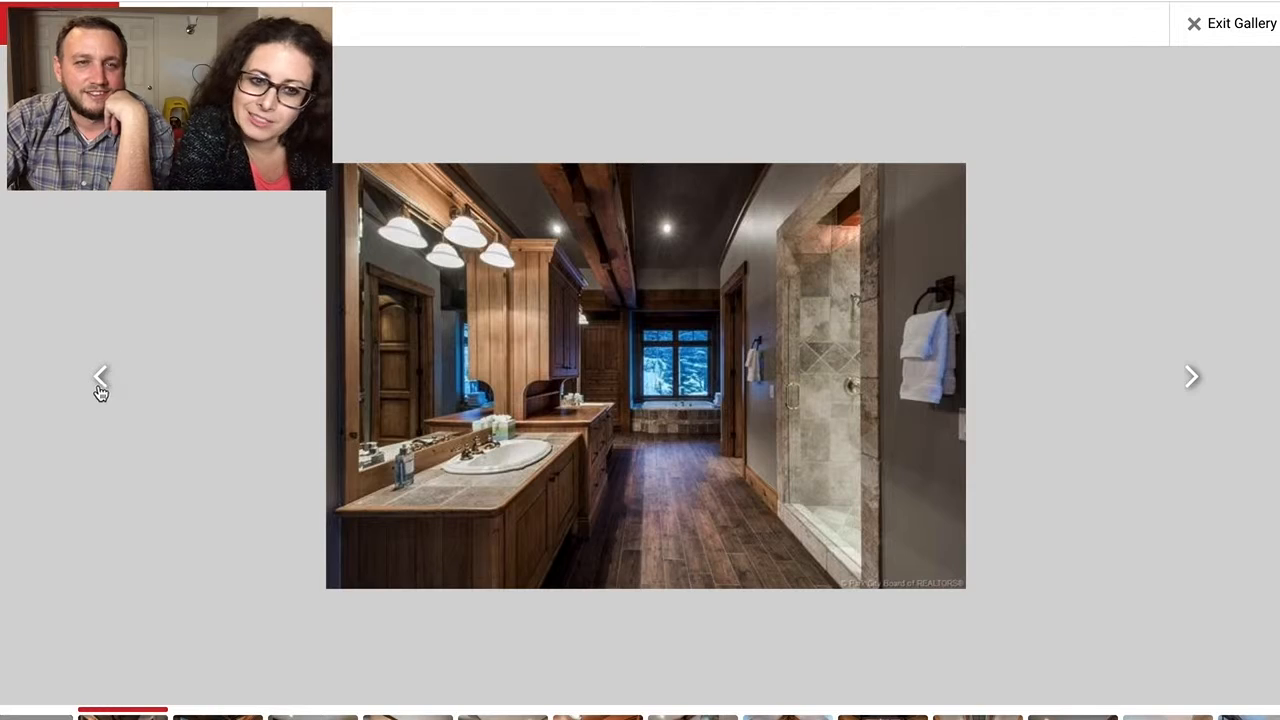
left_click(102, 388)
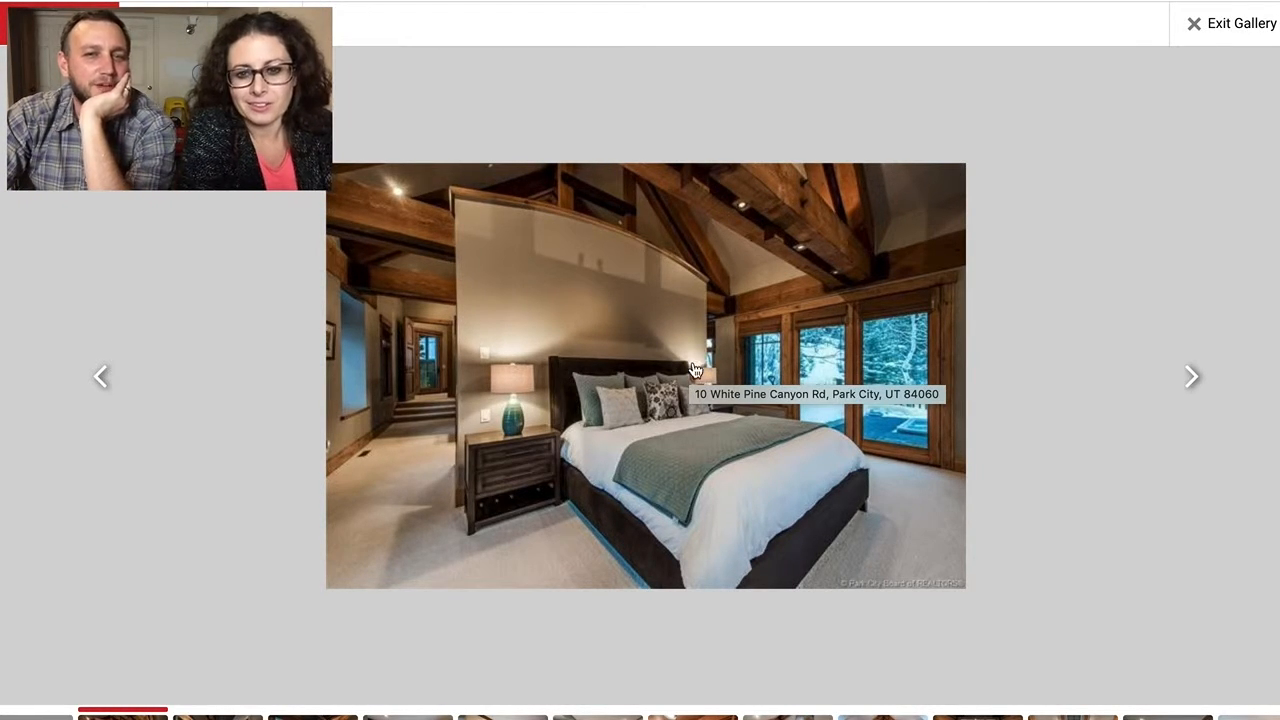
- Page through the bathroom, bathtub, lounge and pool-table game room to the wine cellar
left_click(1192, 376)
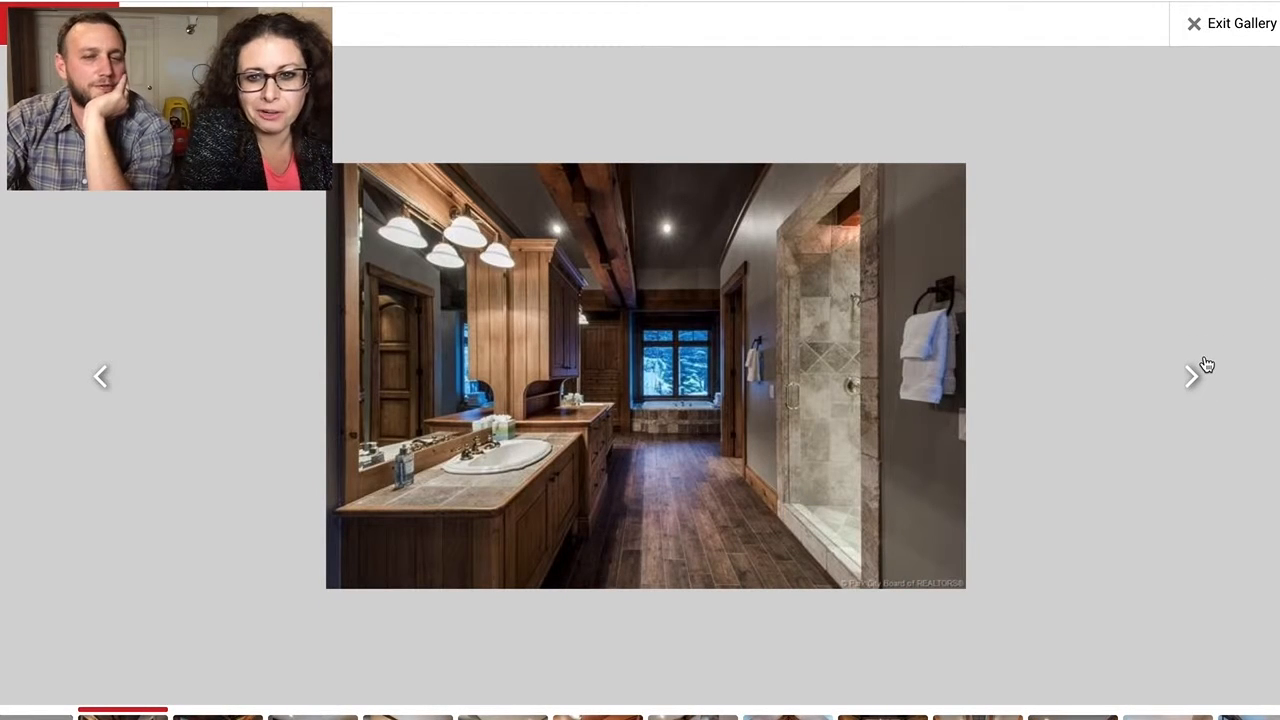
left_click(1192, 376)
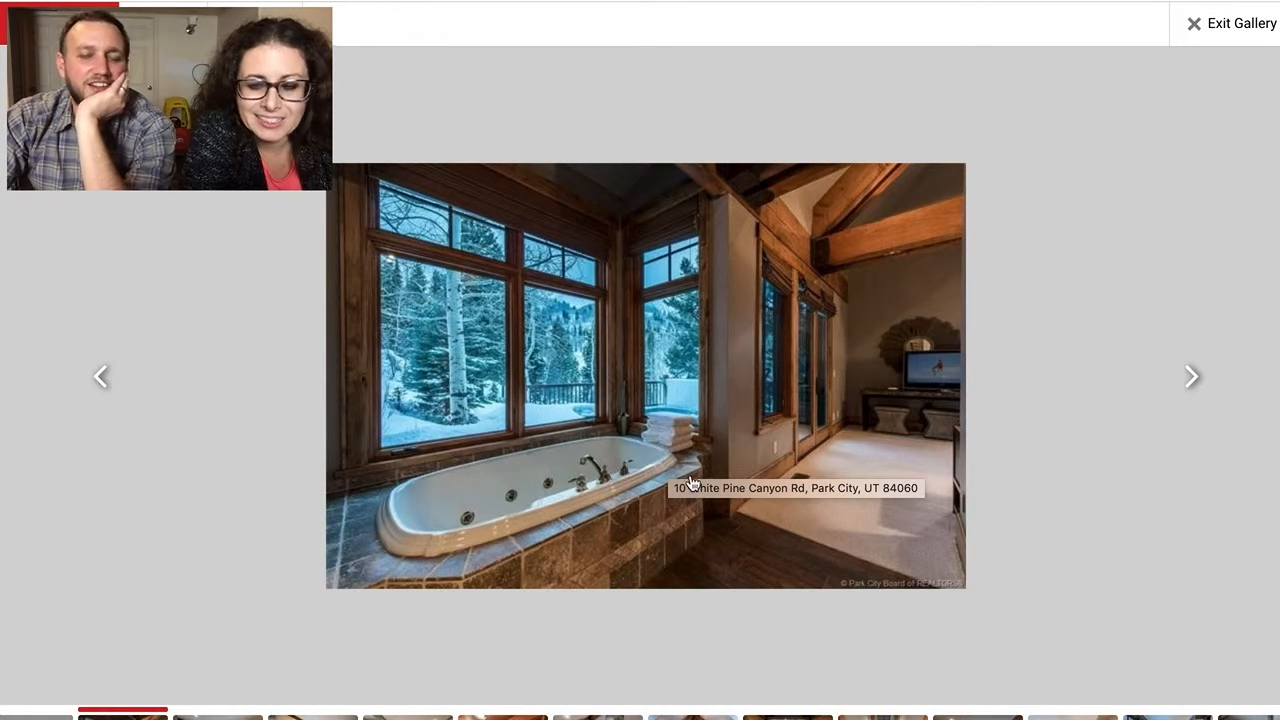
left_click(1190, 378)
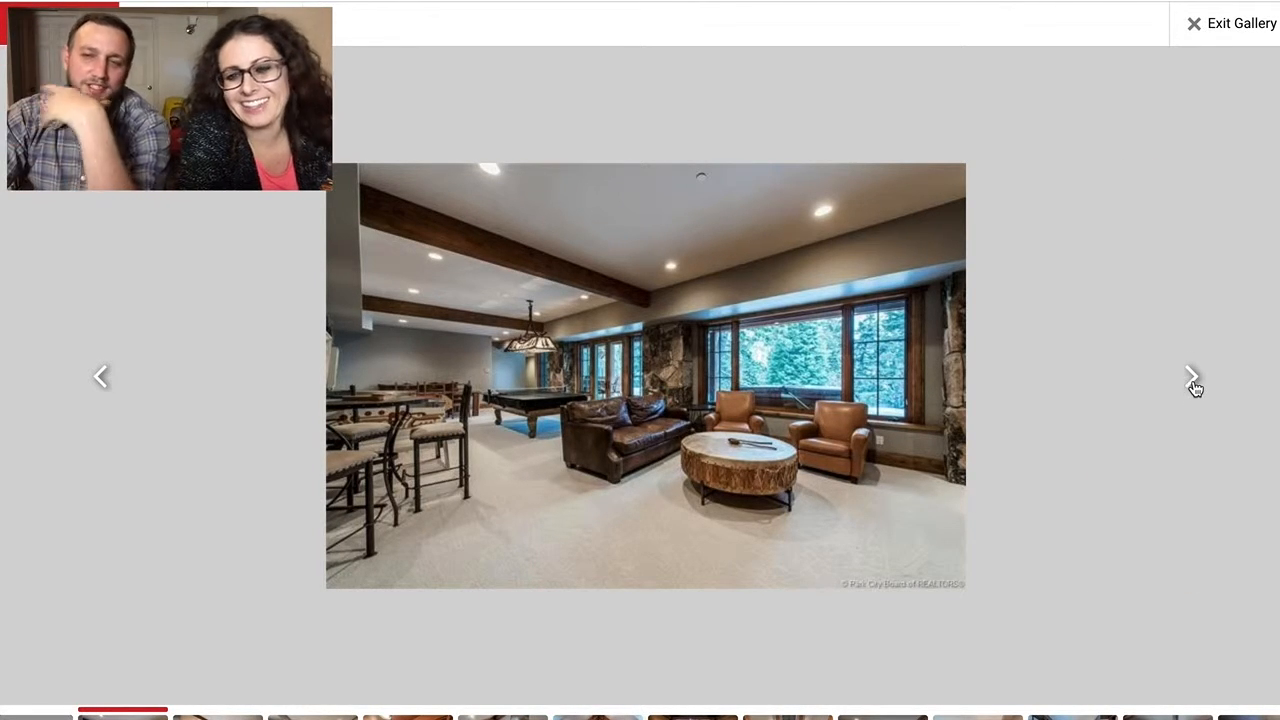
left_click(1196, 385)
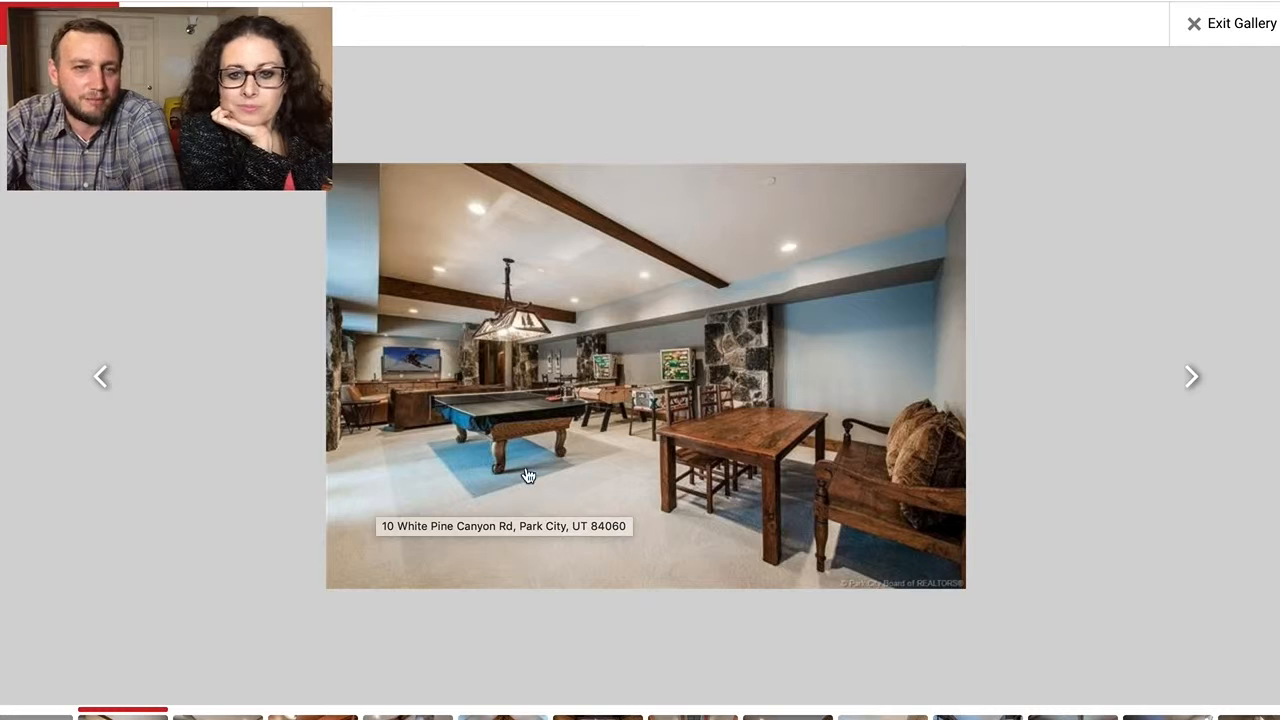
left_click(1192, 376)
left_click(1195, 377)
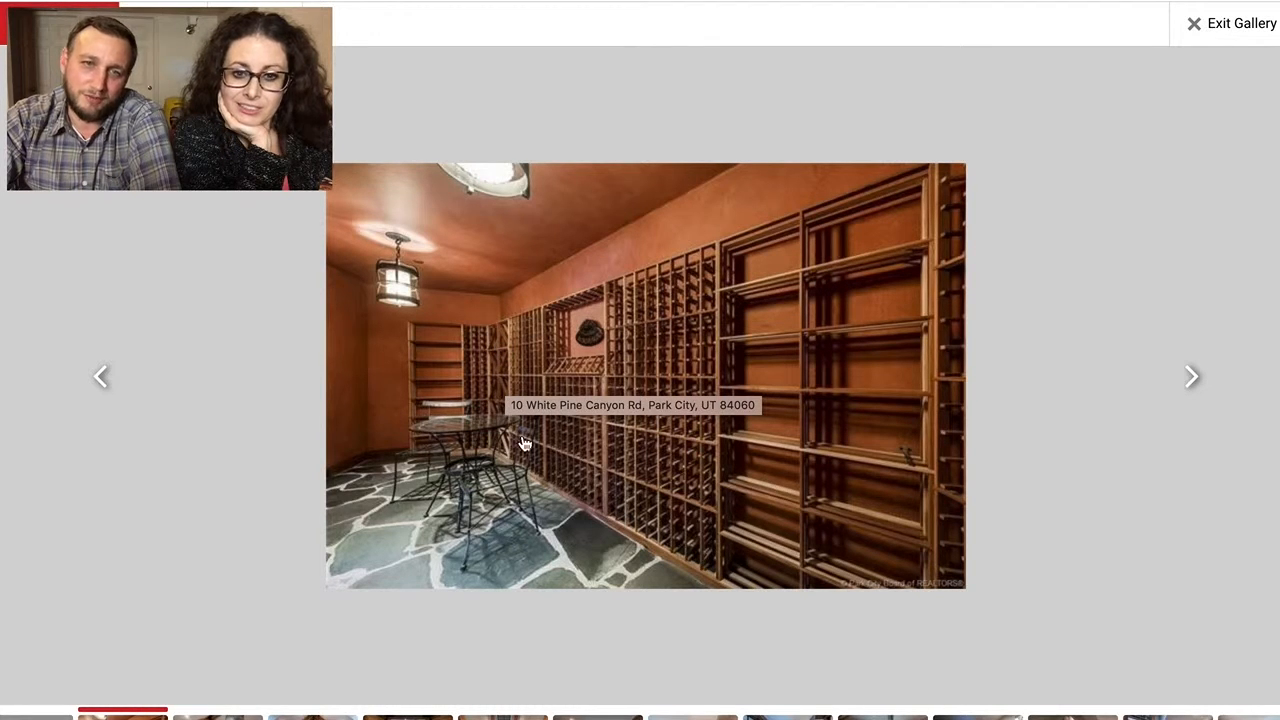
- View the loft living room, staircase foyer and chandelier stairwell, ending on the laundry room
left_click(1195, 377)
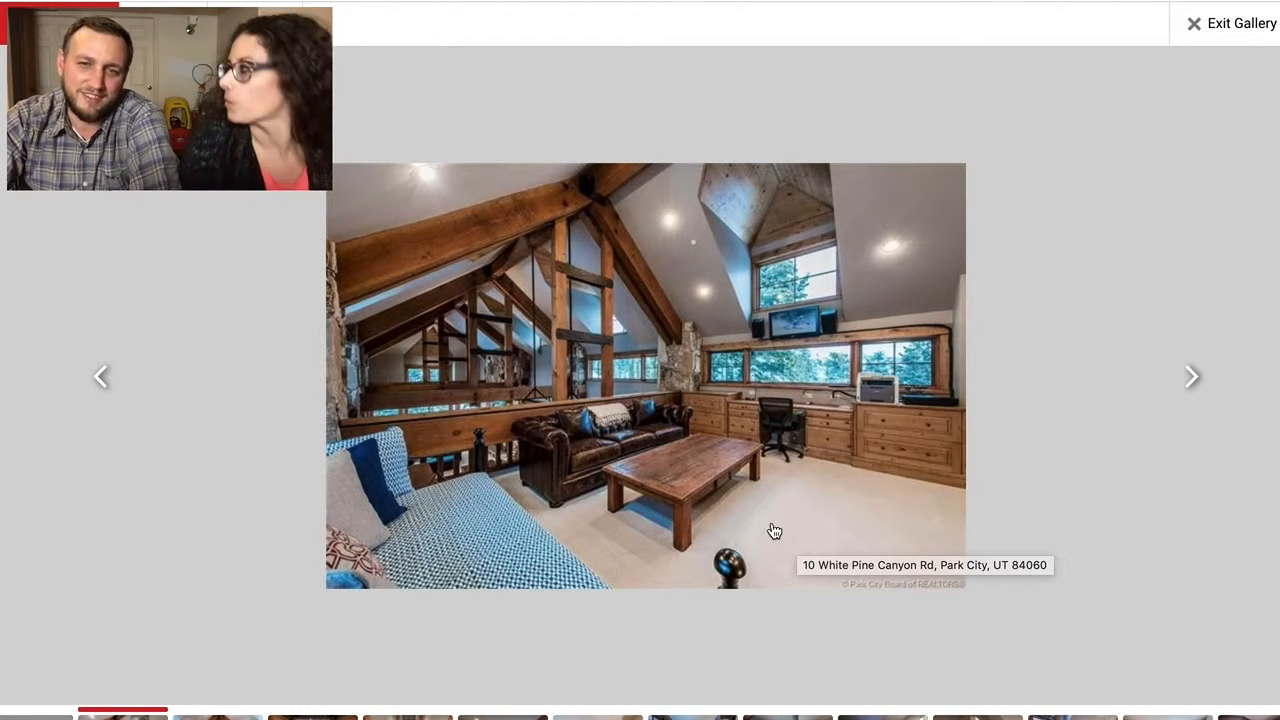
left_click(99, 377)
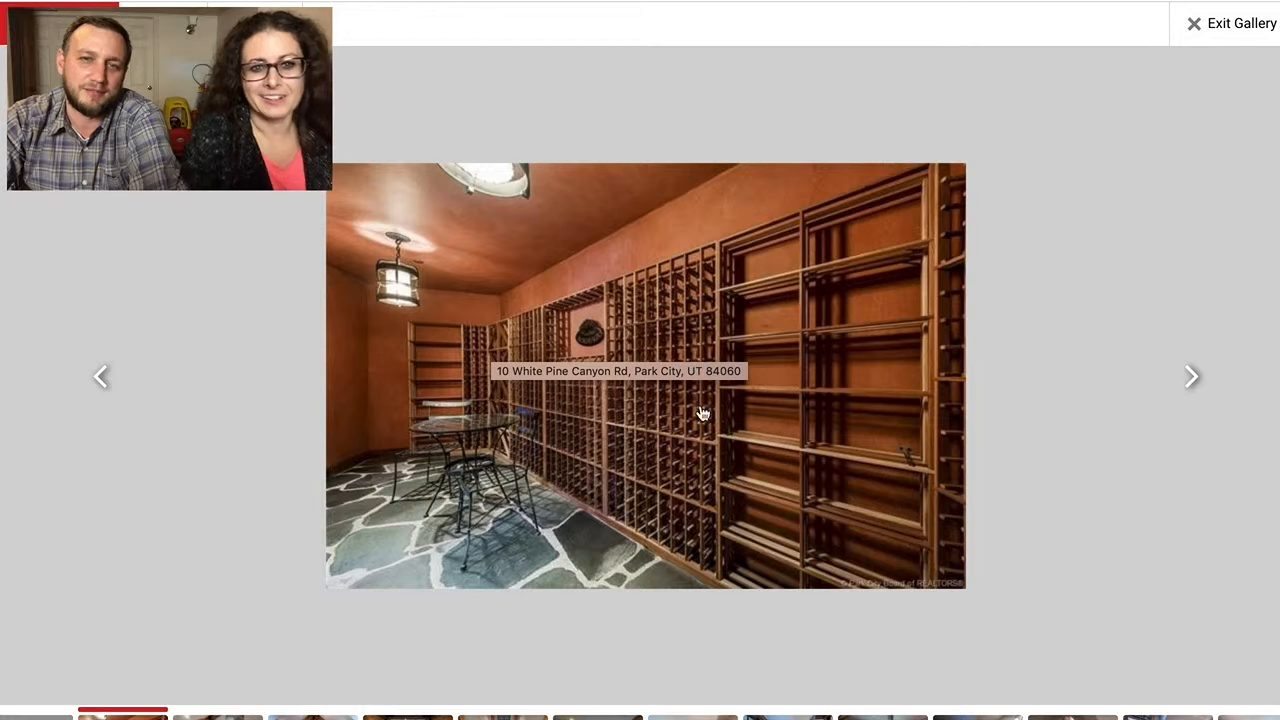
left_click(1191, 378)
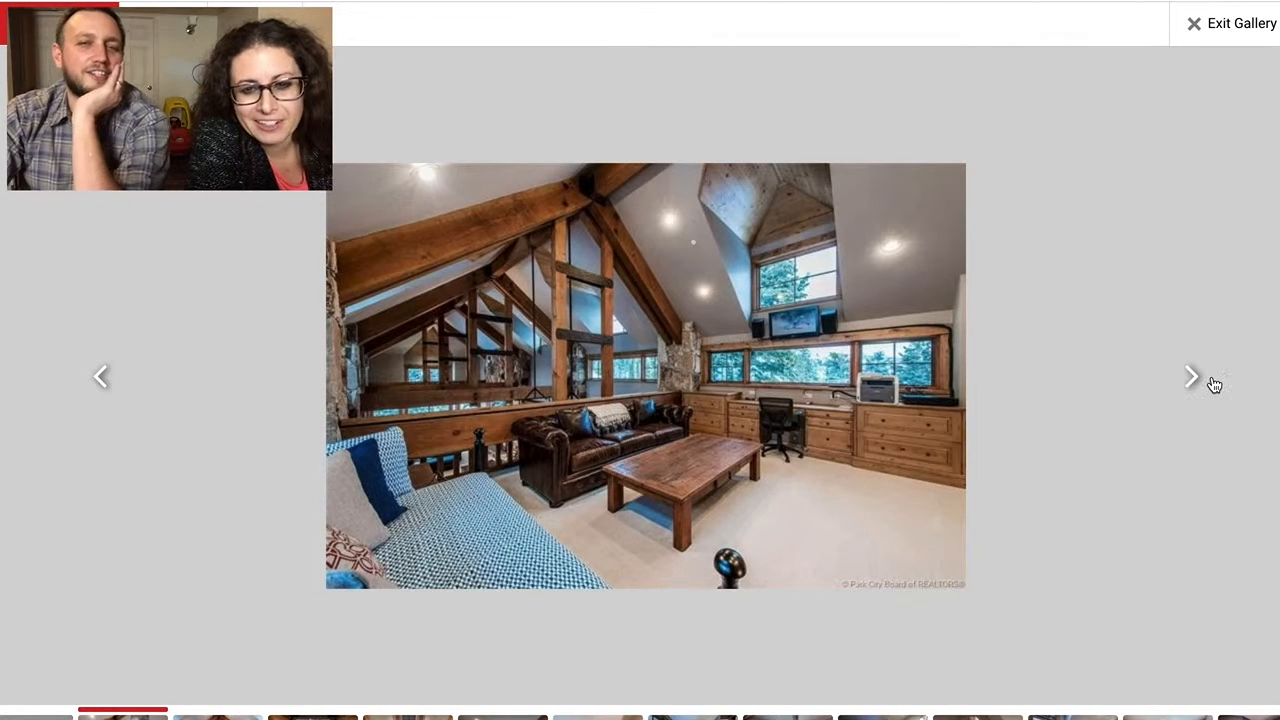
left_click(1195, 381)
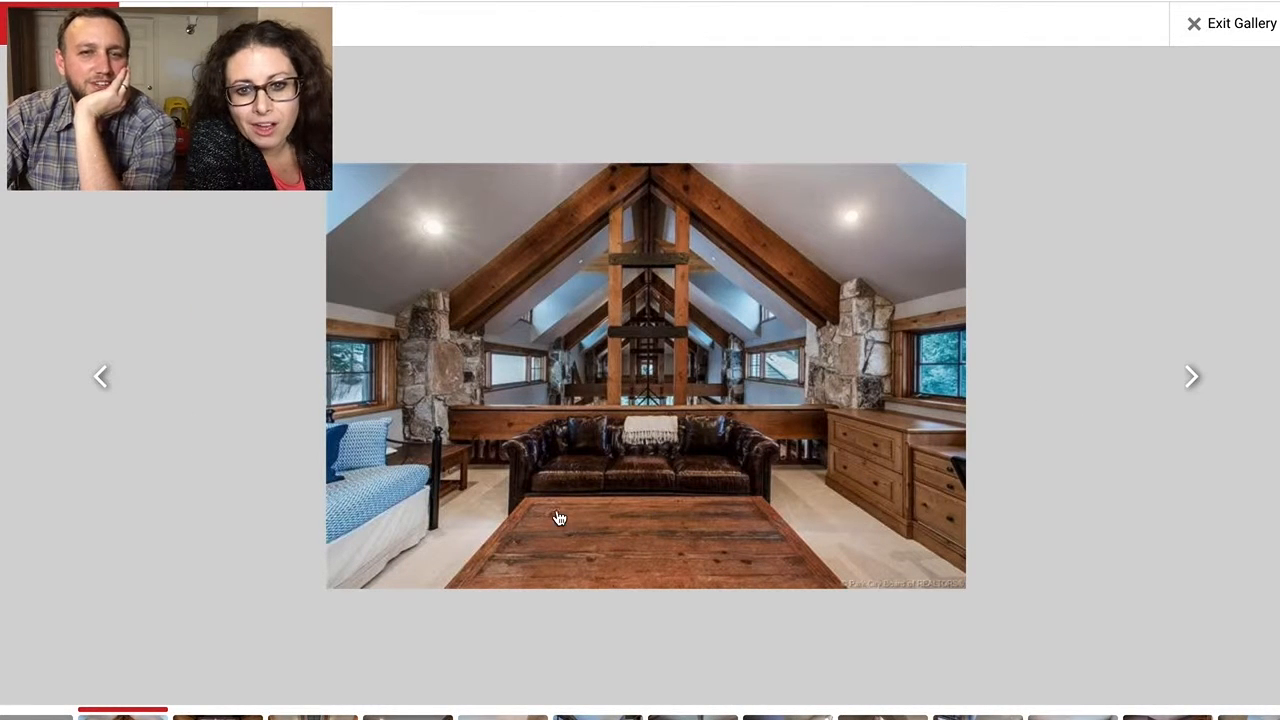
left_click(1197, 383)
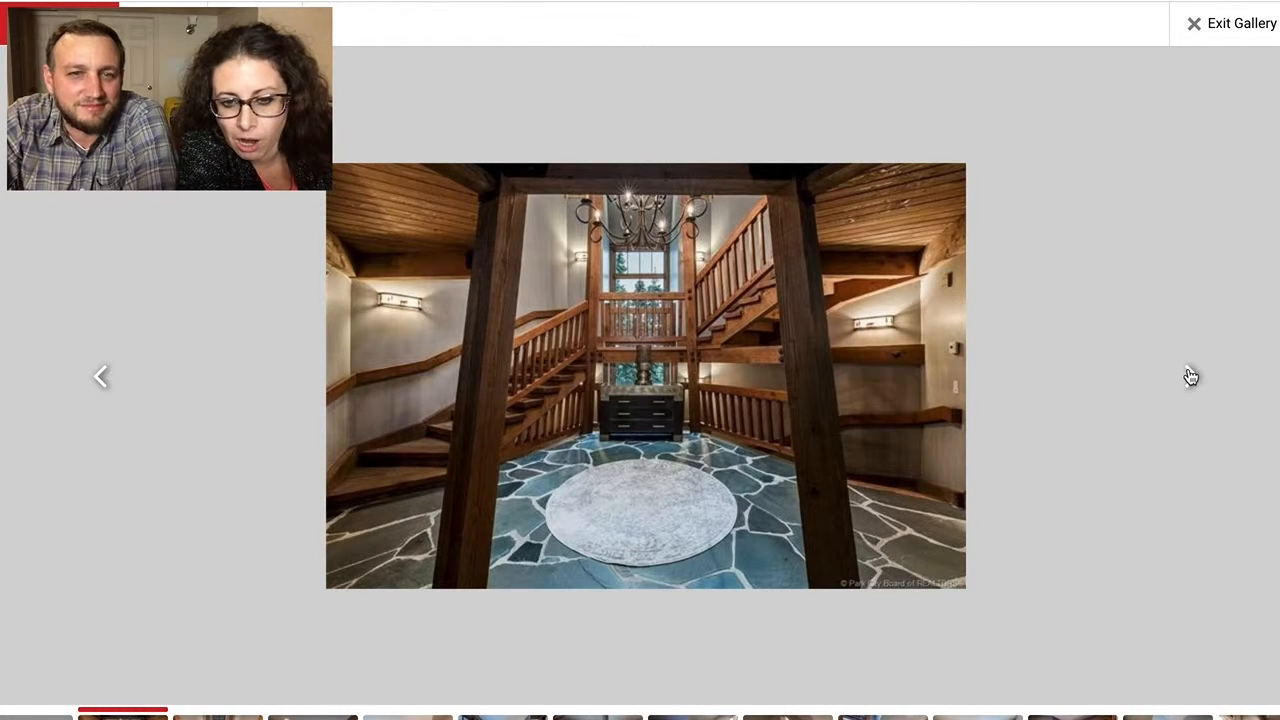
left_click(1188, 376)
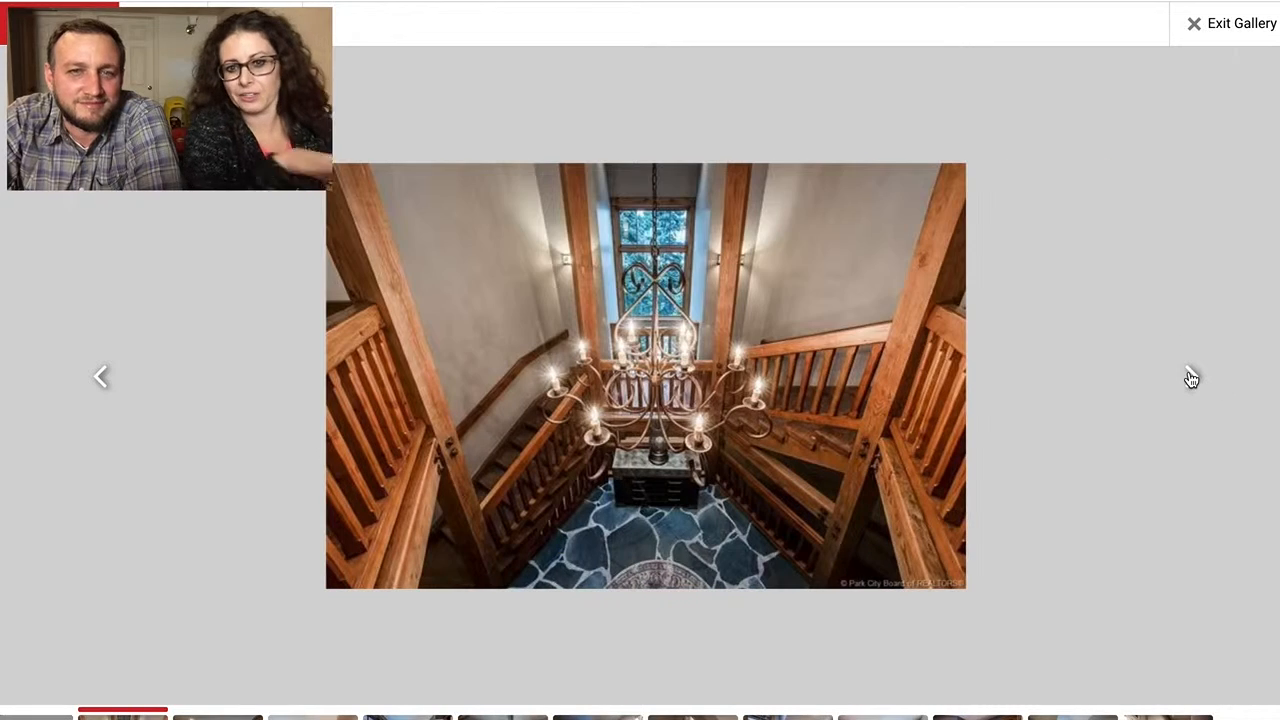
left_click(1190, 377)
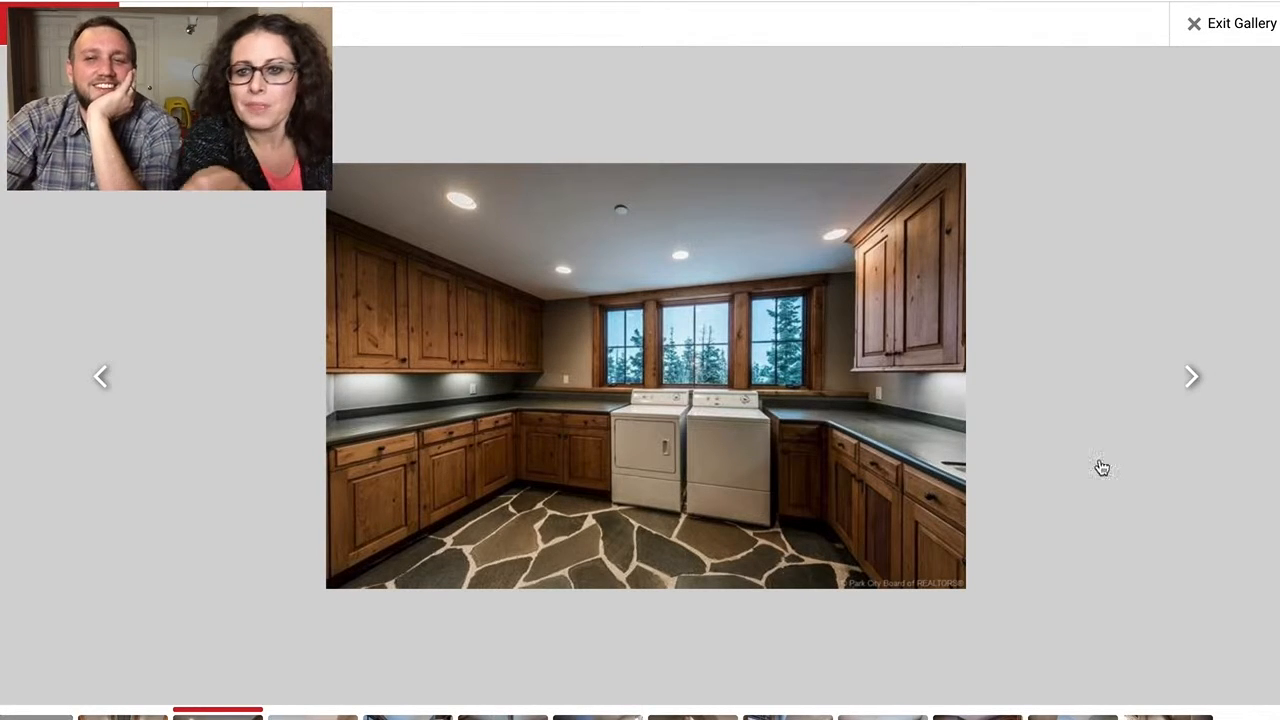
- Step through the bedroom and bathroom photos following the laundry room
left_click(1194, 377)
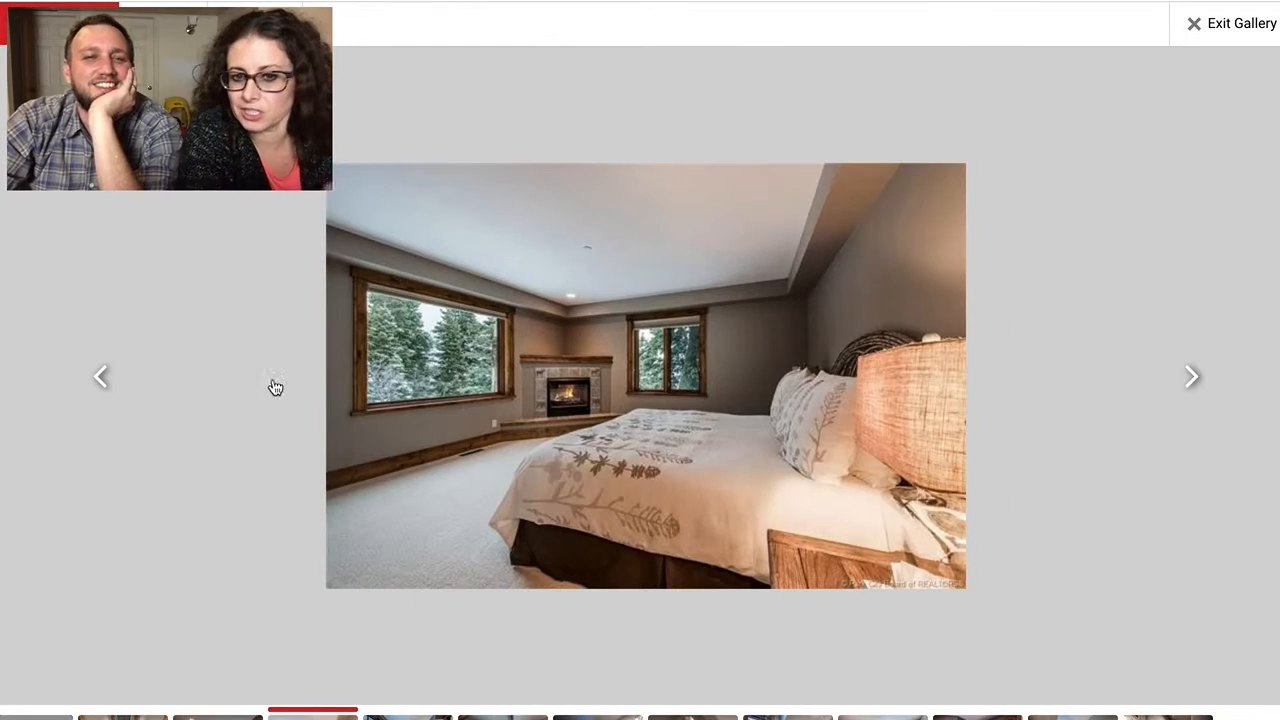
left_click(105, 380)
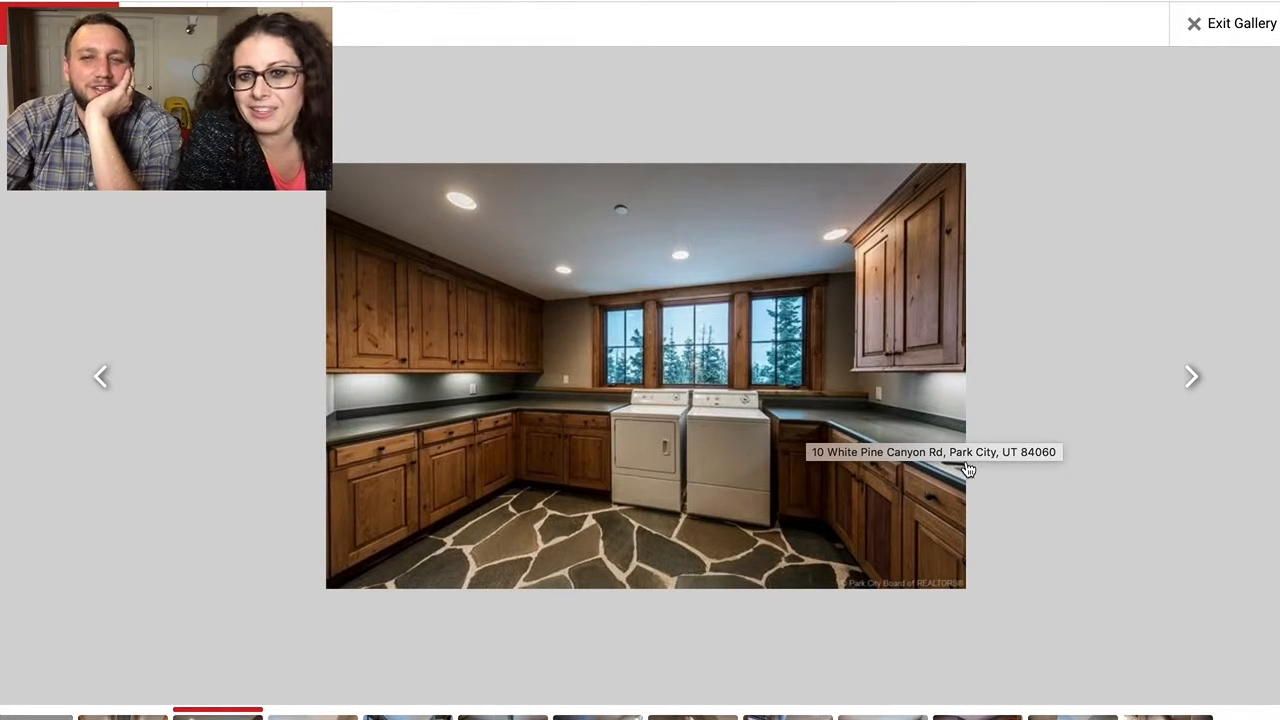
left_click(1198, 378)
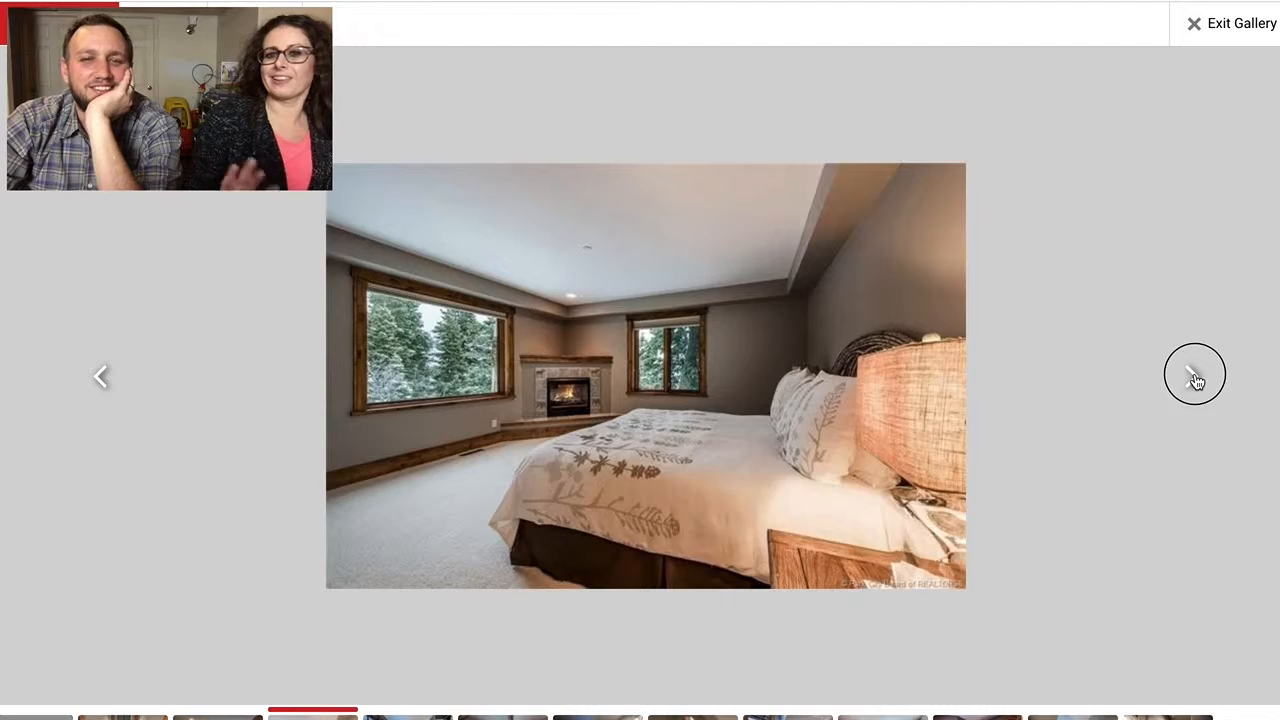
left_click(1196, 378)
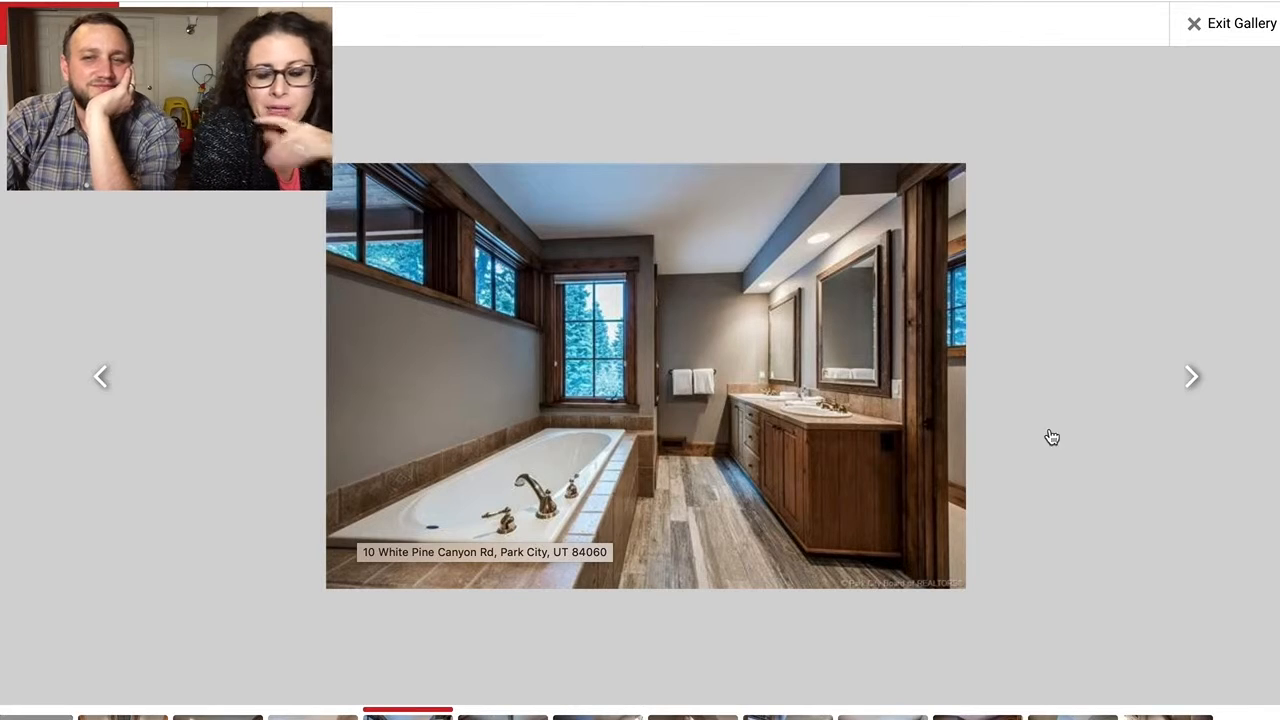
left_click(1192, 376)
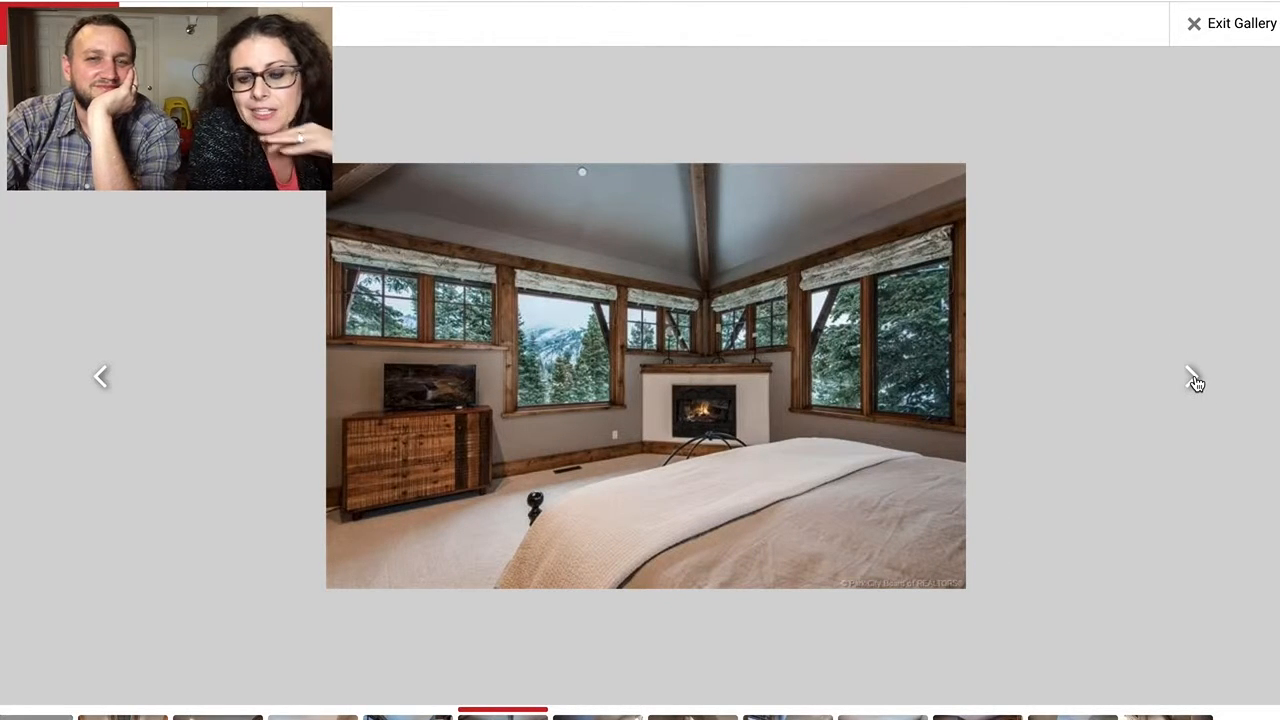
left_click(1196, 381)
- Continue past the bunk-bed rooms and bathrooms to the end-of-gallery contact form
left_click(1196, 381)
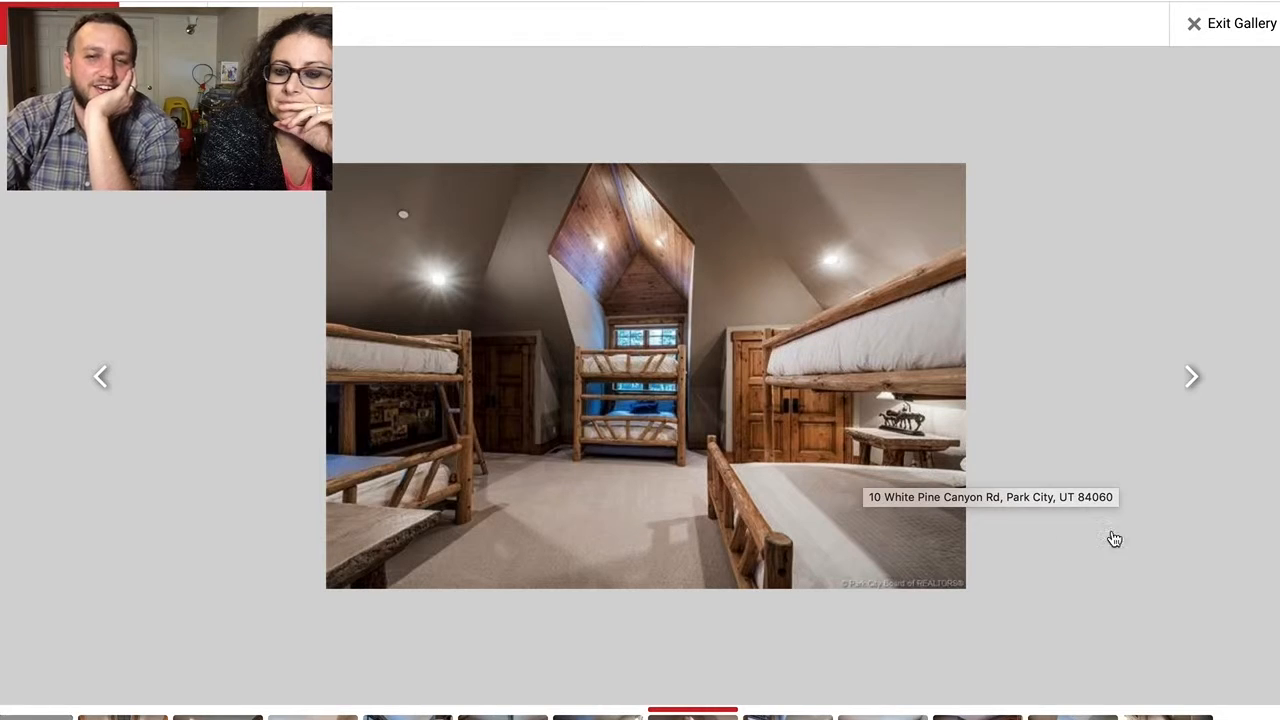
left_click(1192, 378)
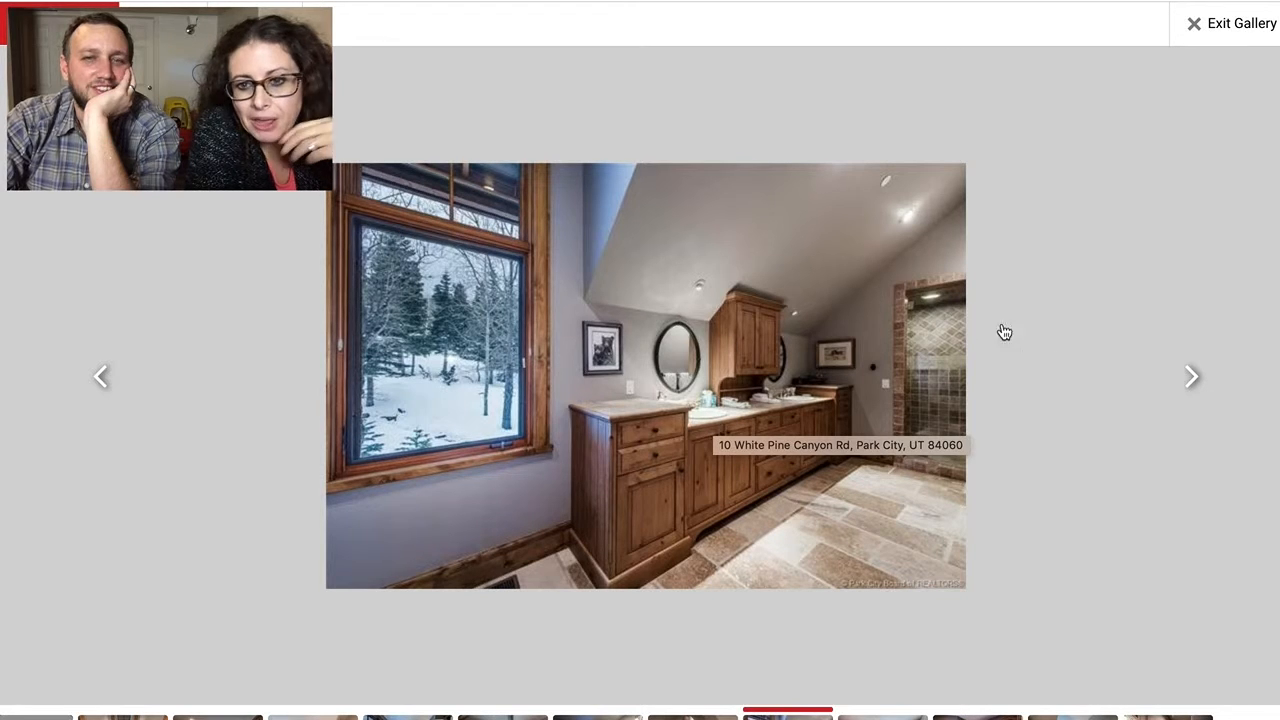
left_click(1188, 375)
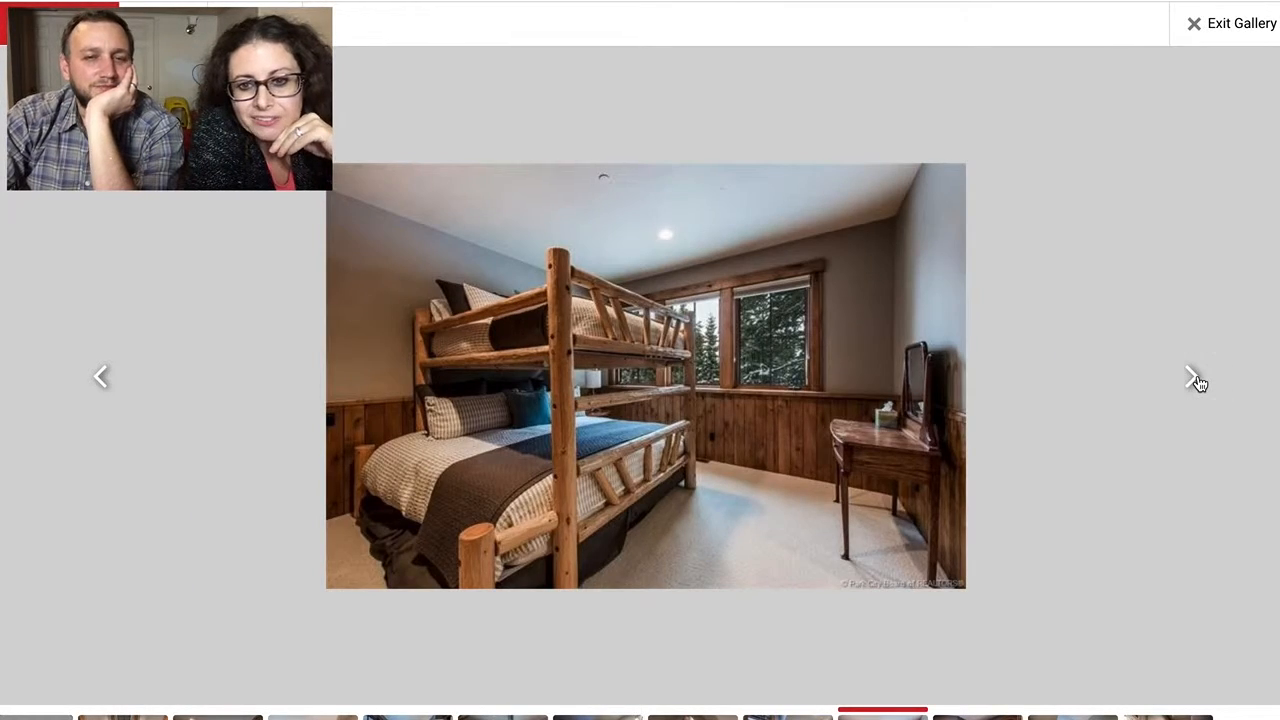
left_click(1196, 379)
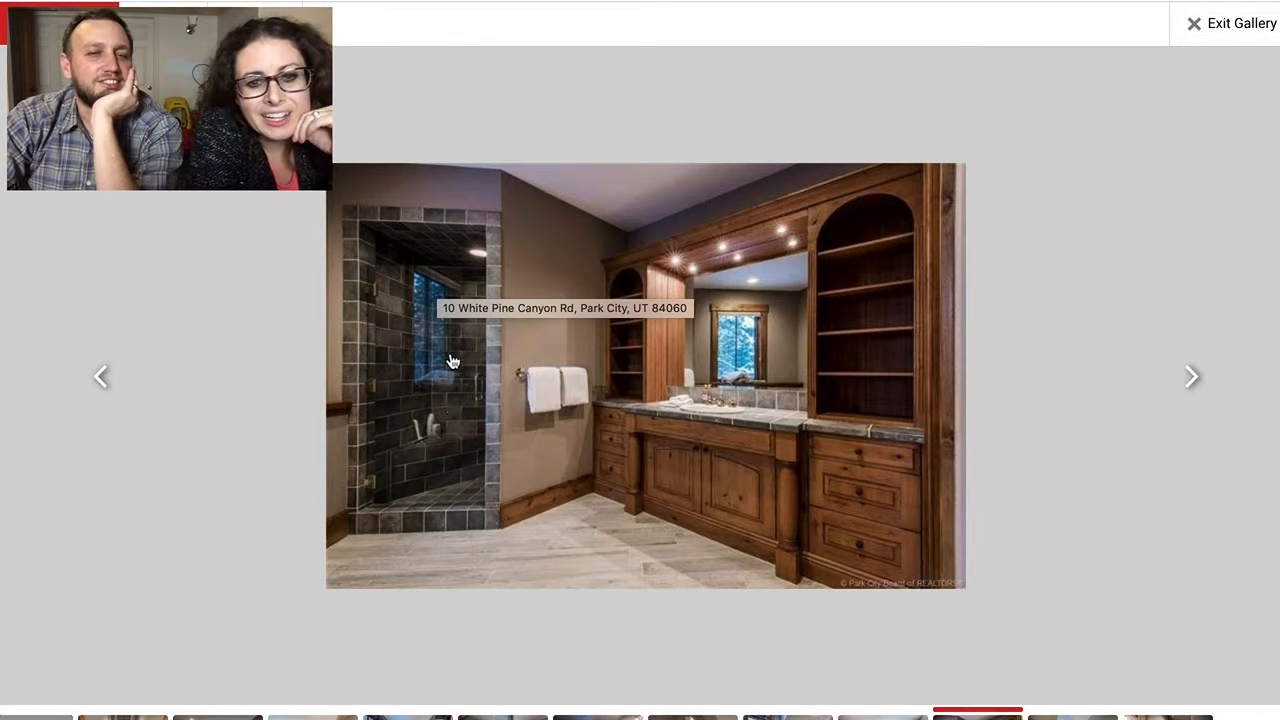
left_click(1194, 380)
left_click(1196, 383)
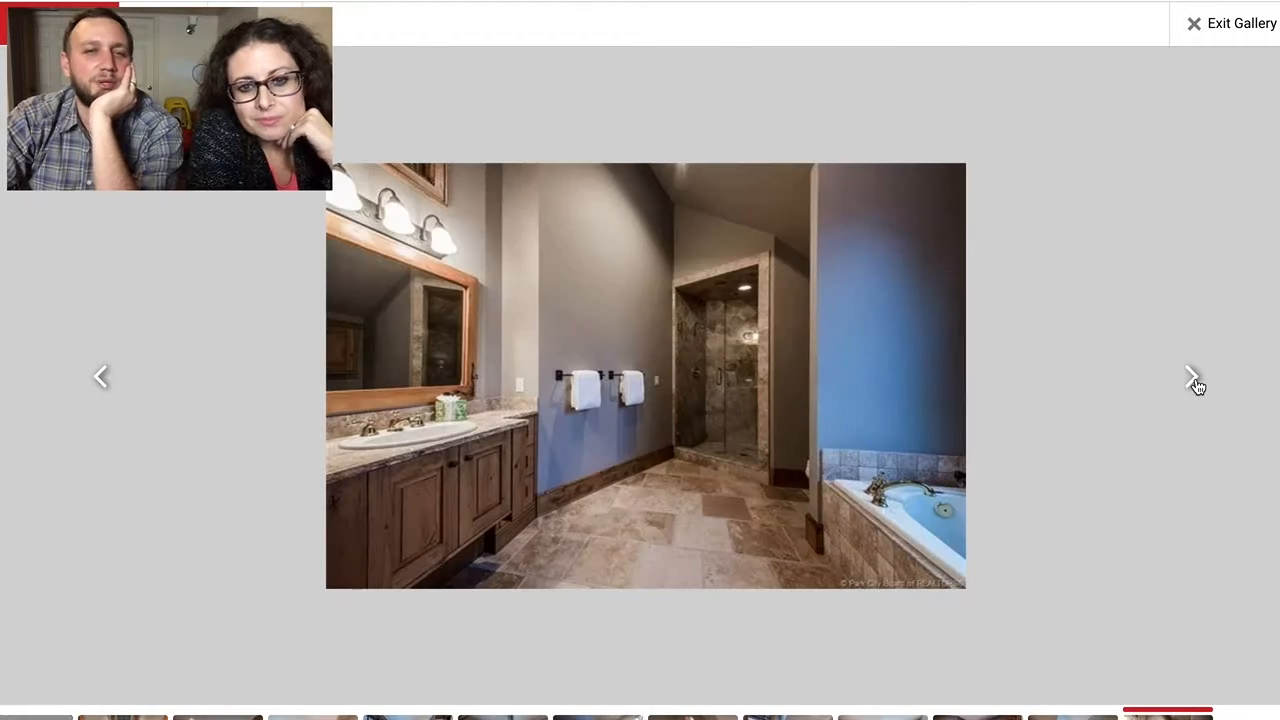
- Advance past the contact form to the dining room photo and exit to the listing details
left_click(1196, 383)
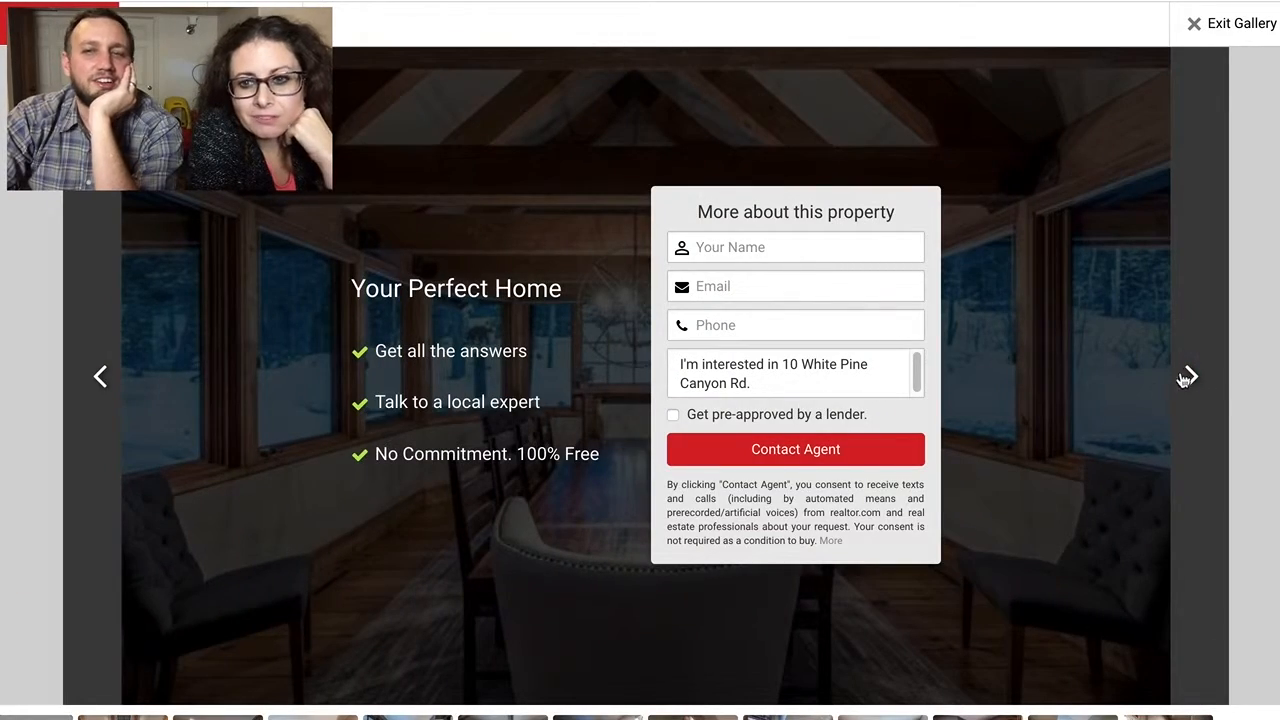
left_click(1196, 380)
left_click(1192, 376)
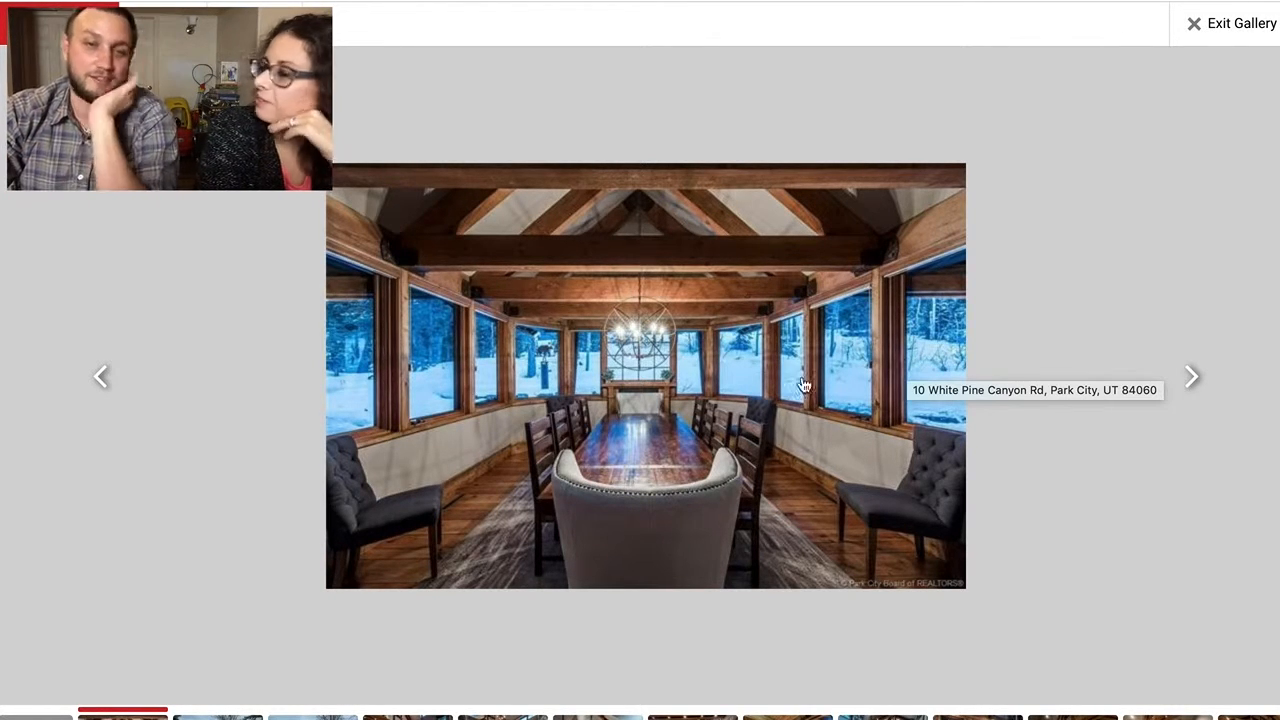
left_click(1194, 23)
scroll(508, 500, "down", 3)
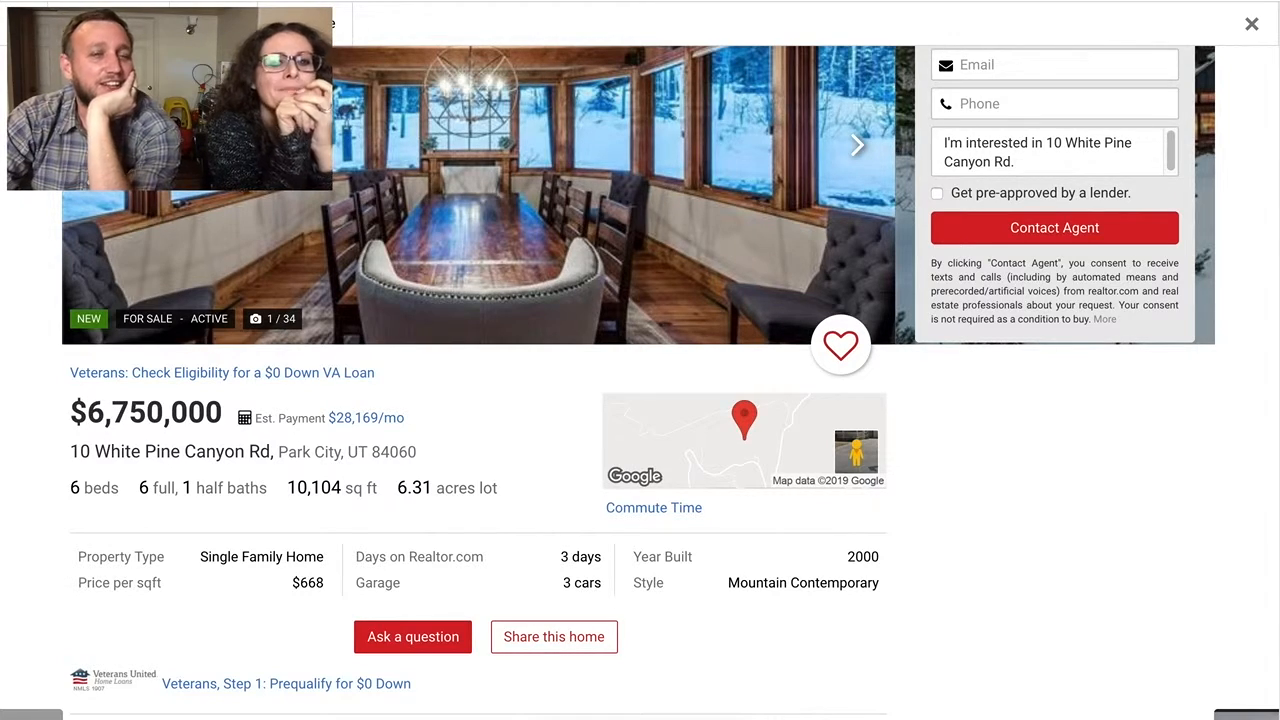
scroll(640, 400, "up", 2)
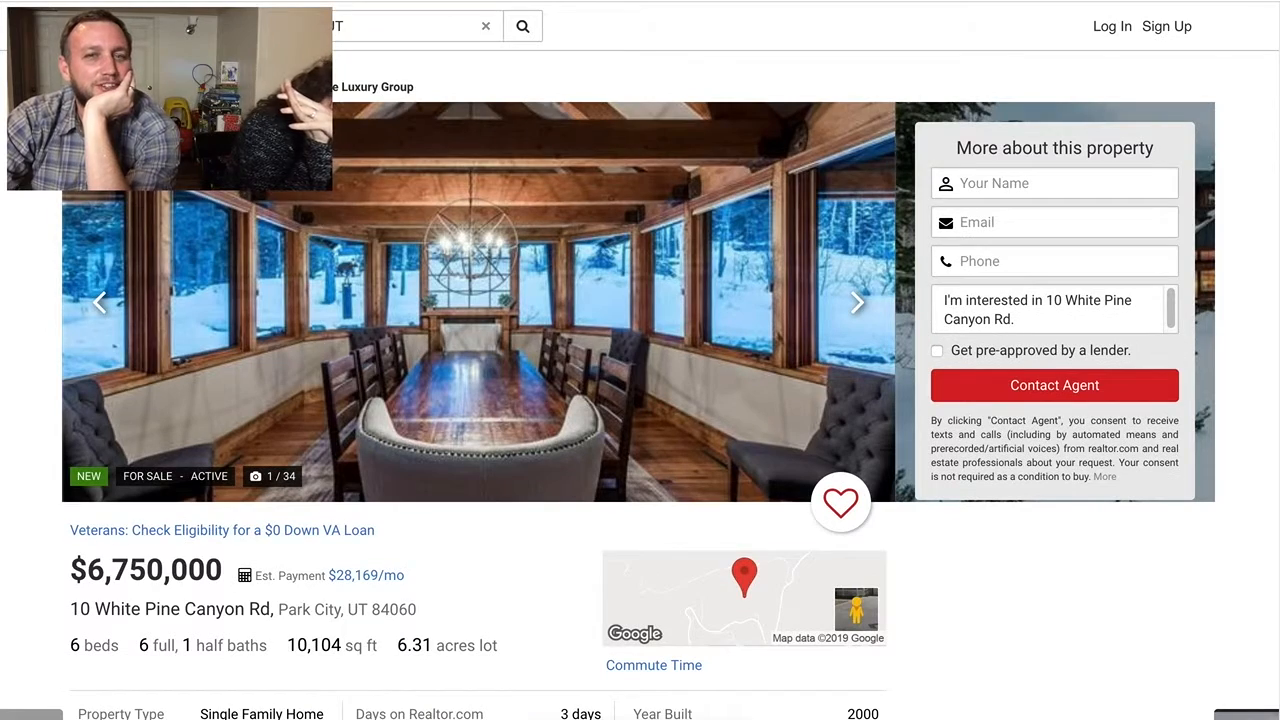
- Go back from the listing to the Park City map search results
key("alt+Left")
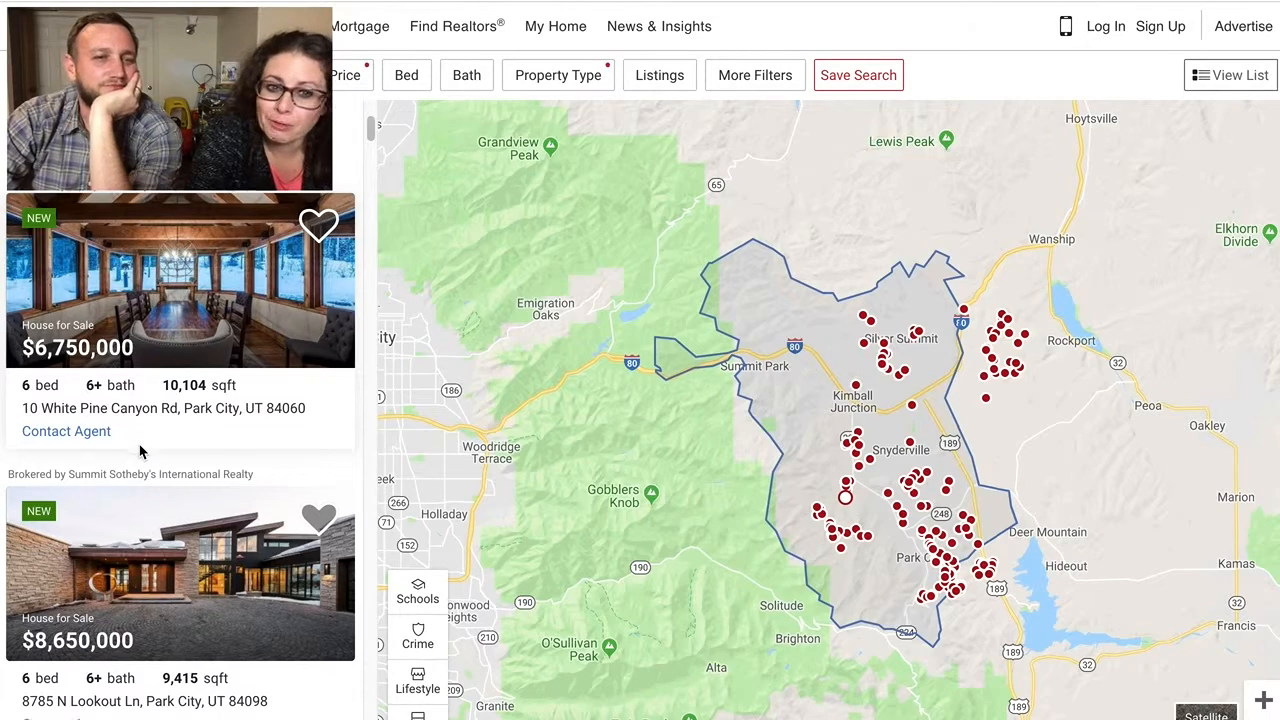
scroll(141, 452, "down", 3)
scroll(141, 452, "down", 1)
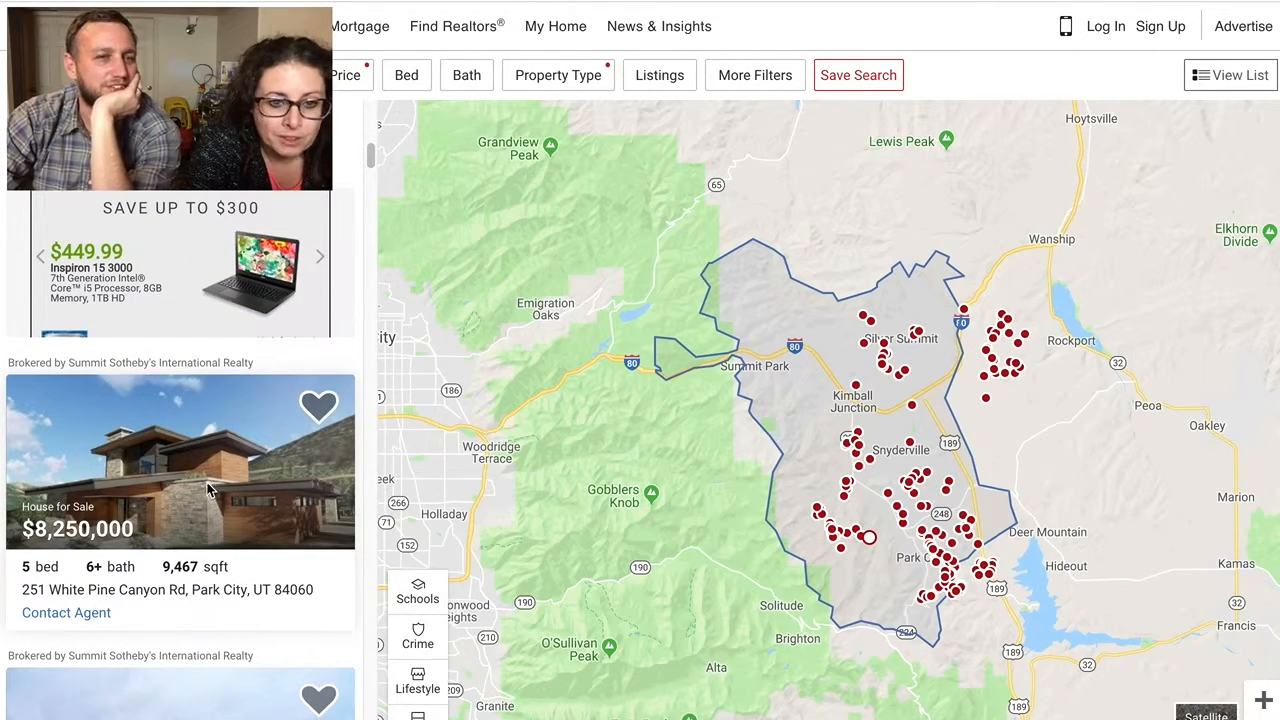
- Open the $8,250,000 251 White Pine Canyon Rd listing and page its carousel to photo 9 of 28
left_click(146, 474)
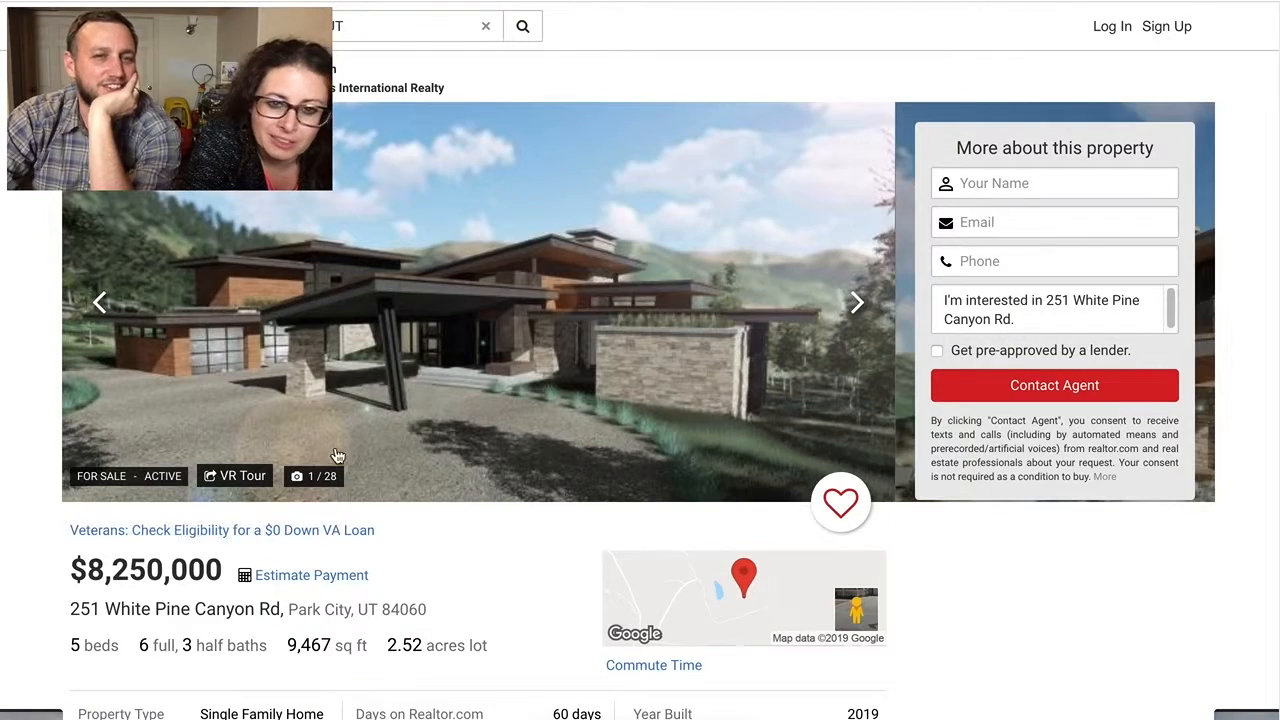
left_click(856, 301)
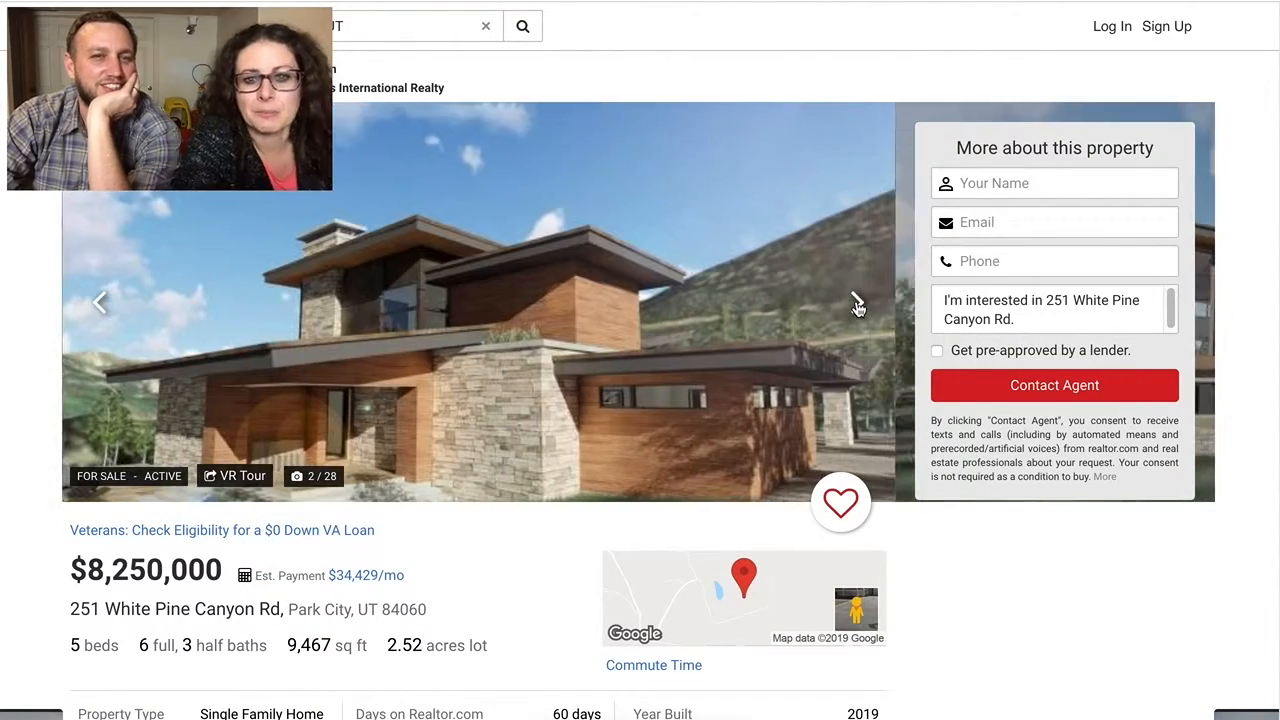
left_click(856, 301)
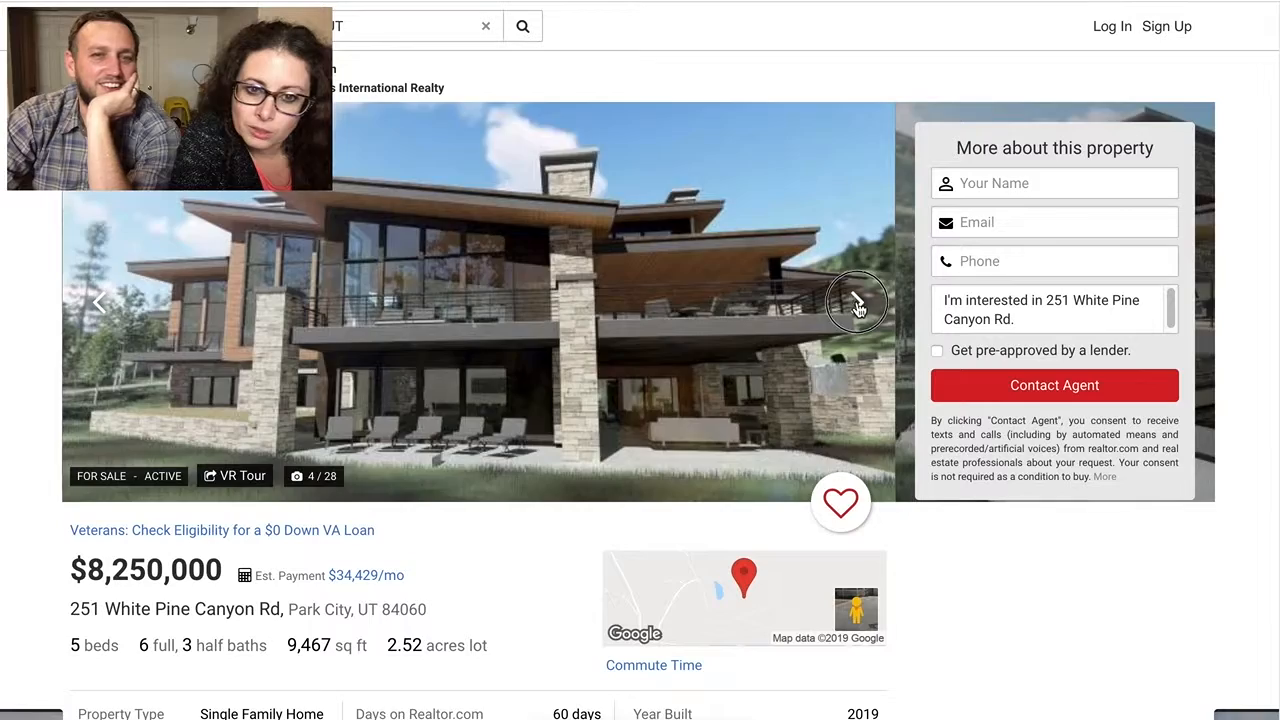
left_click(857, 303)
left_click(857, 303)
left_click(857, 303)
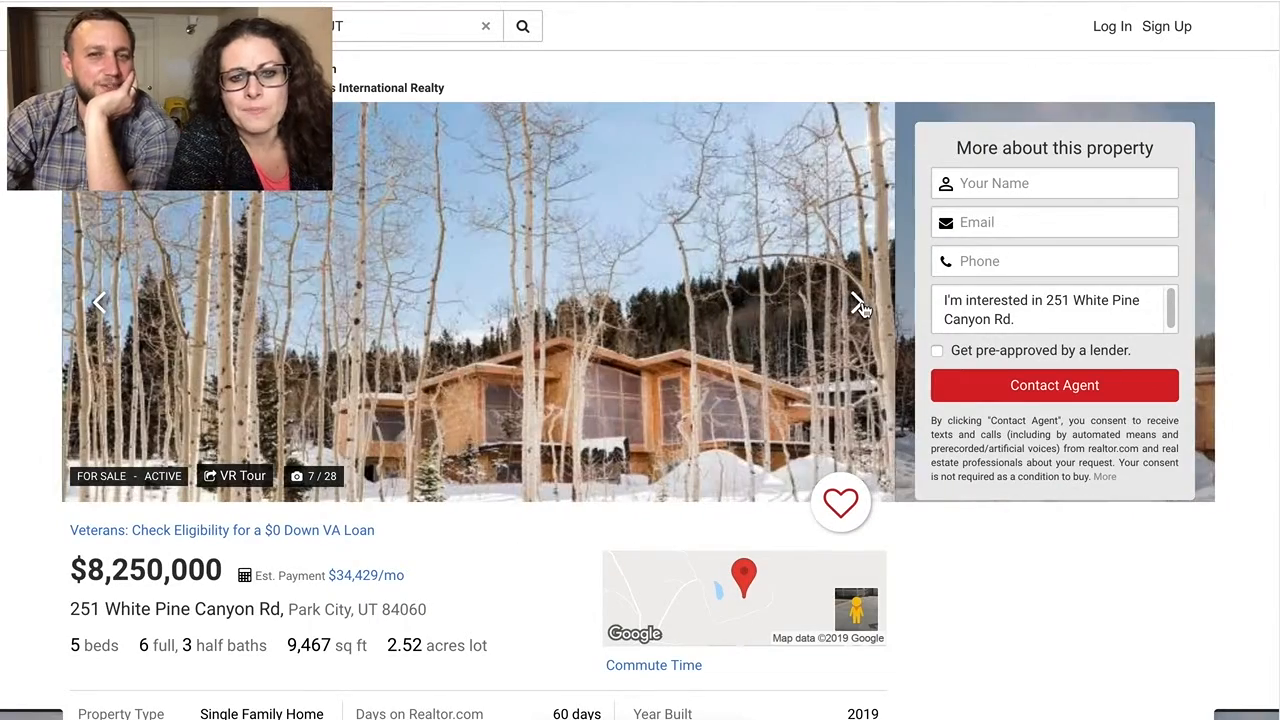
left_click(862, 306)
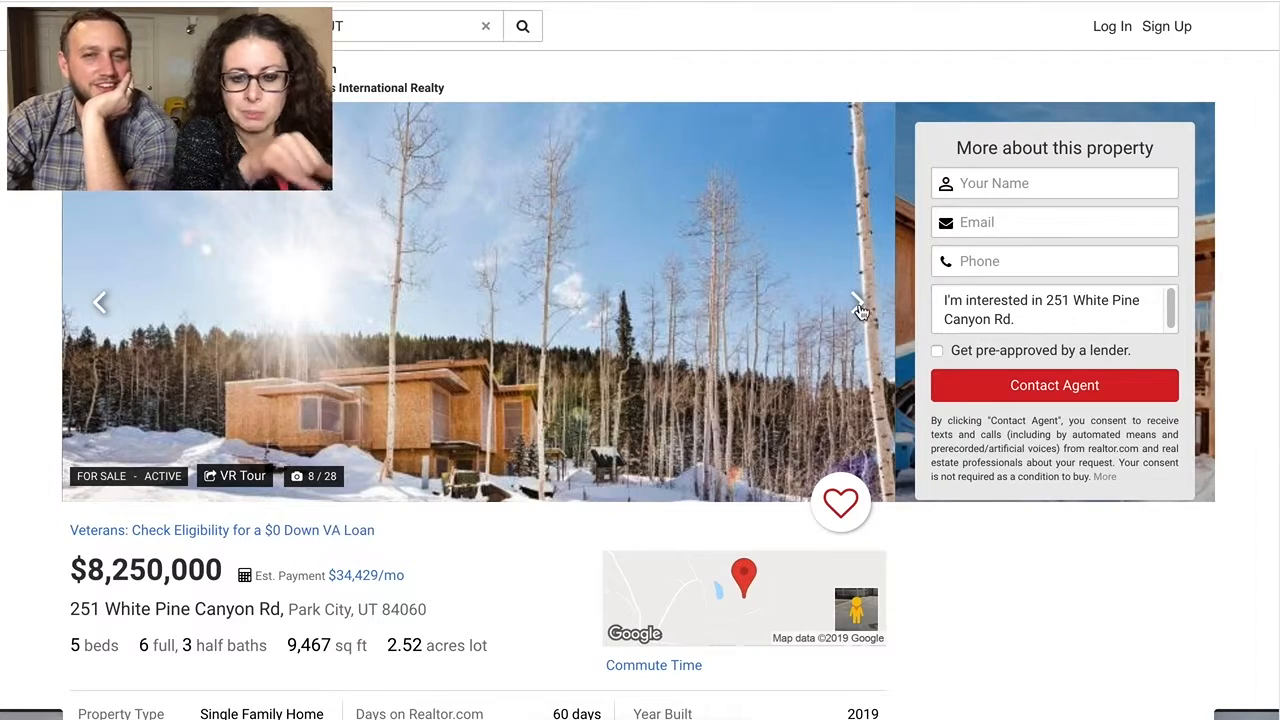
left_click(860, 305)
scroll(537, 410, "down", 8)
scroll(537, 410, "down", 2)
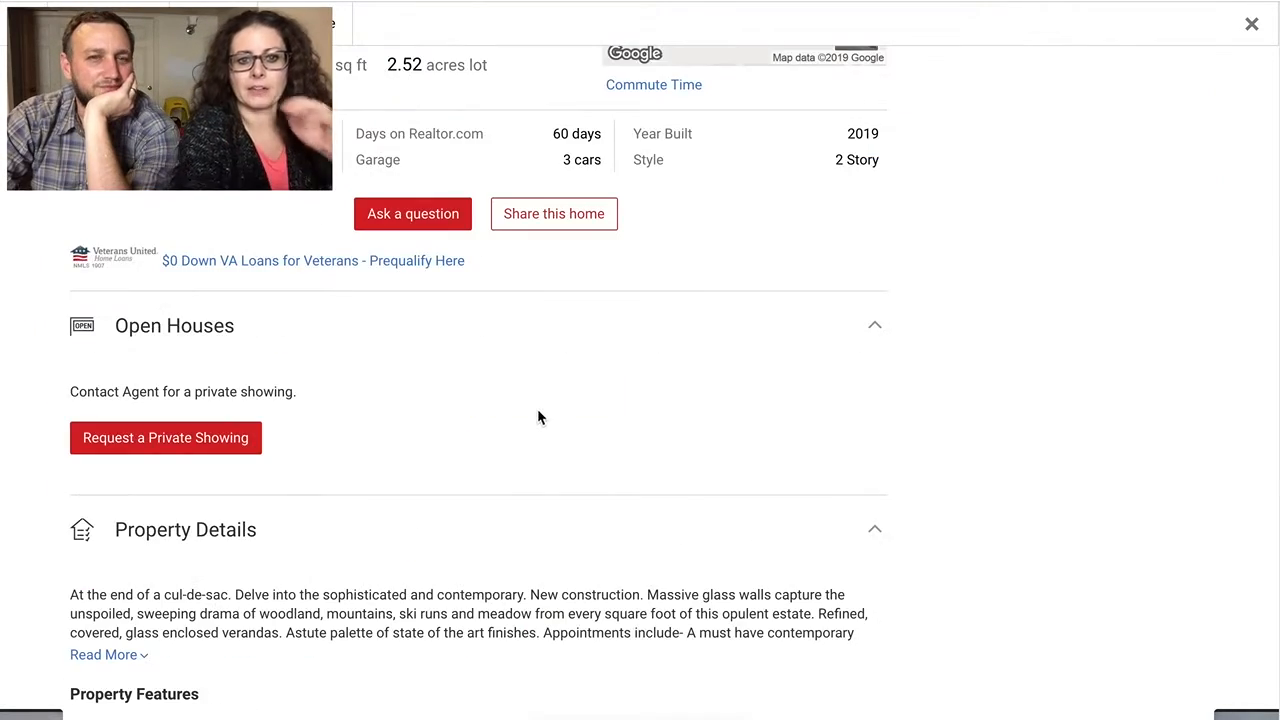
scroll(537, 410, "up", 5)
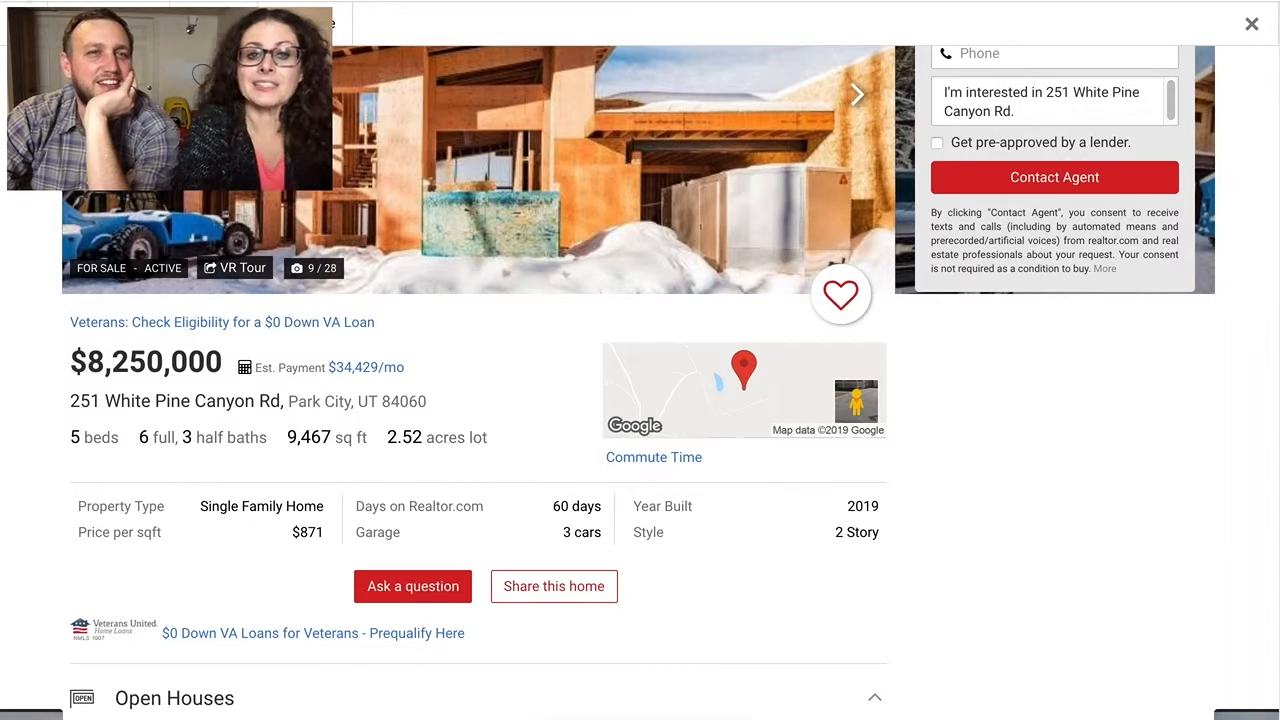
scroll(550, 495, "up", 2)
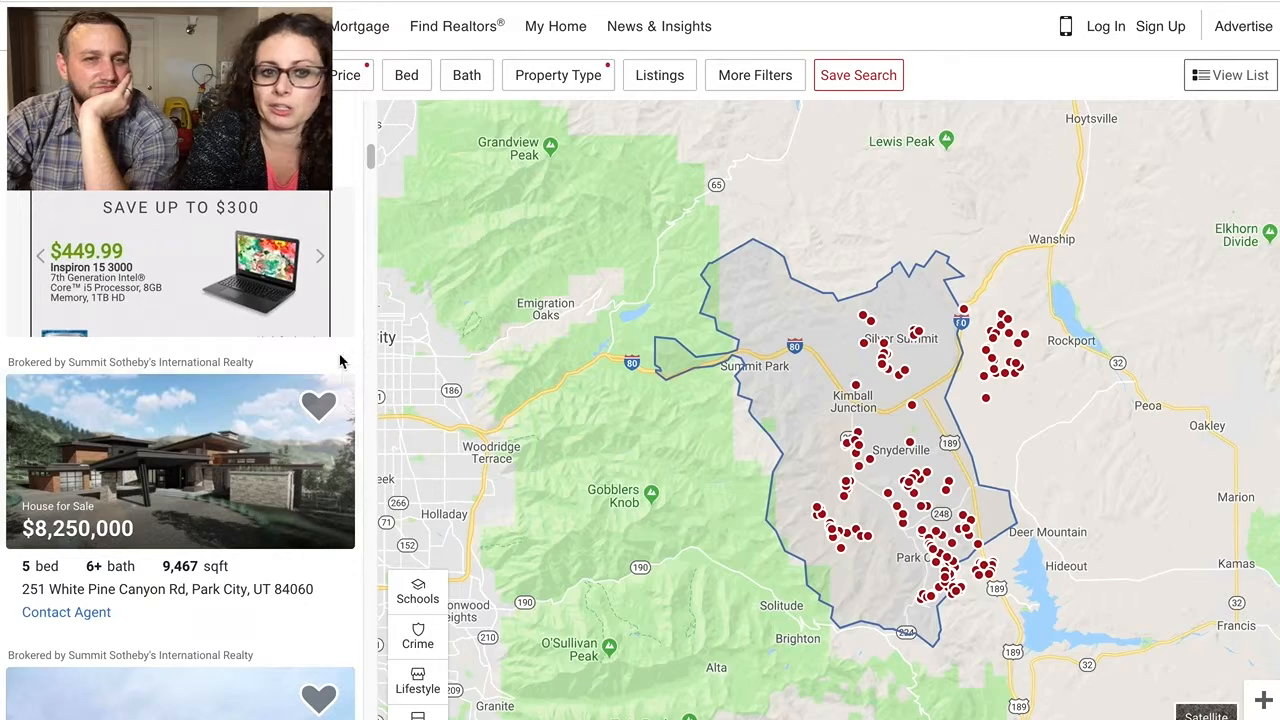
scroll(244, 452, "down", 3)
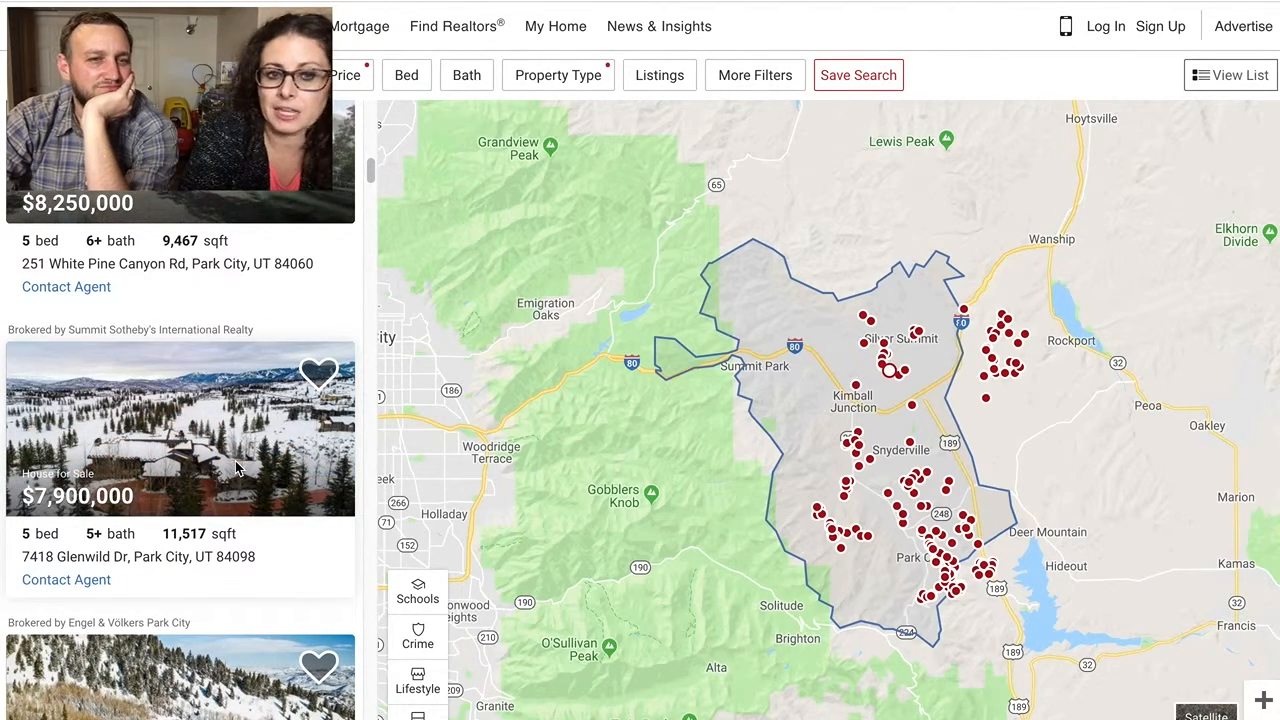
scroll(238, 468, "up", 5)
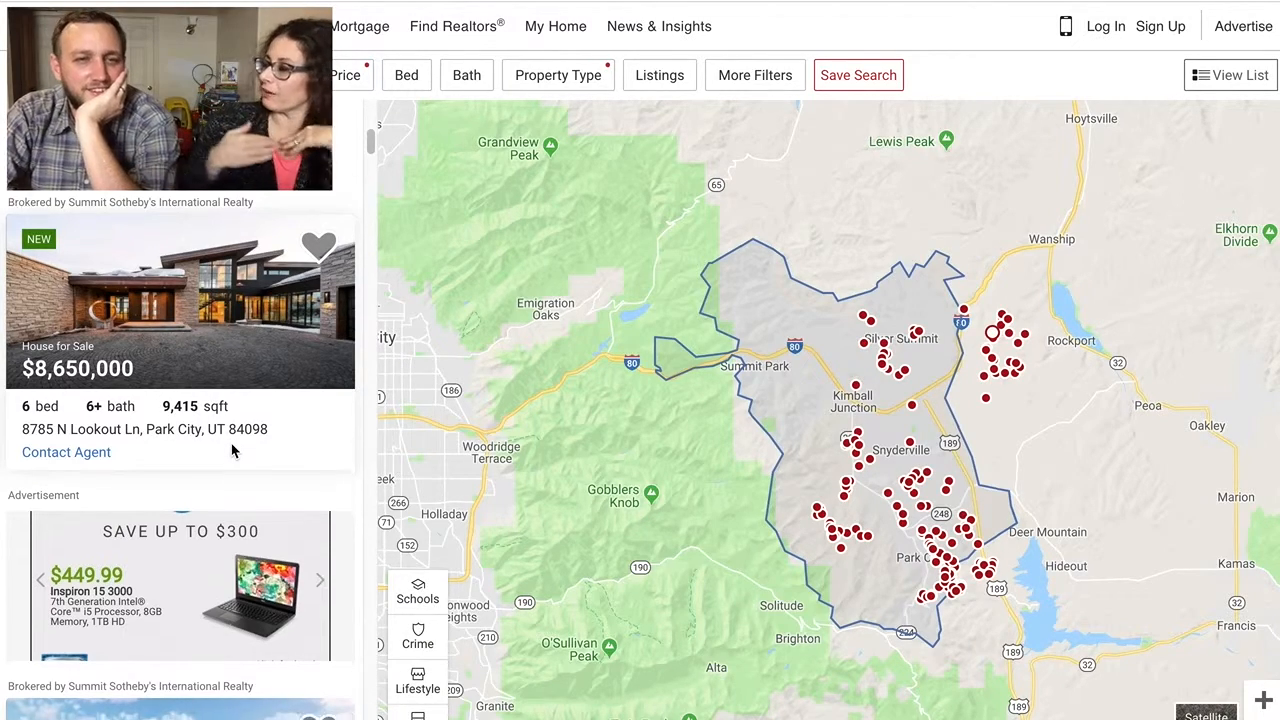
scroll(238, 488, "down", 3)
scroll(232, 450, "down", 3)
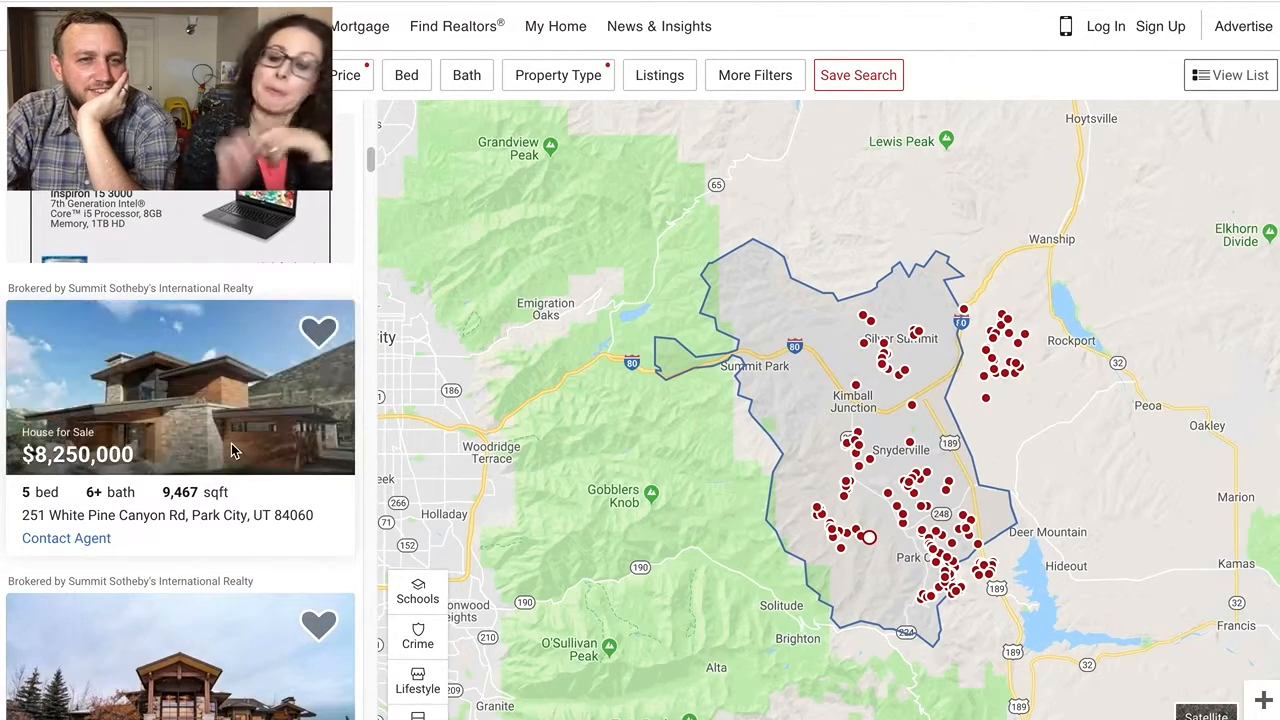
scroll(232, 450, "down", 3)
scroll(232, 450, "down", 3)
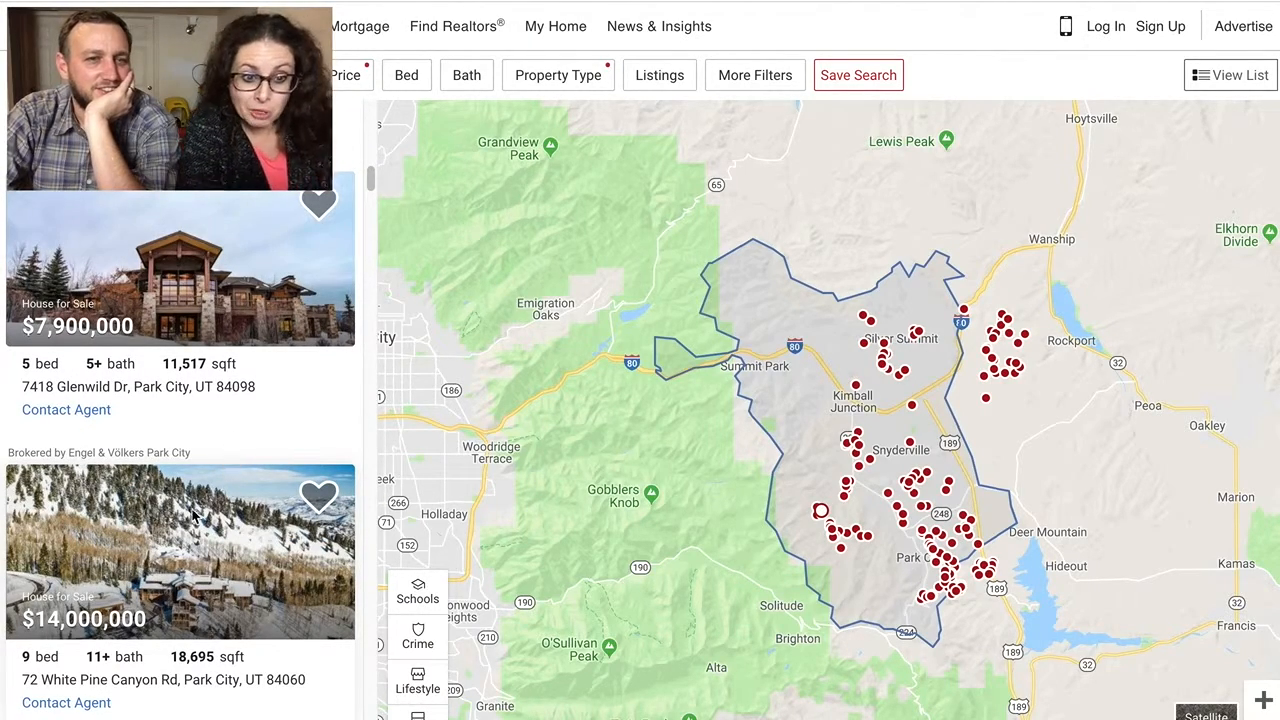
scroll(228, 460, "down", 4)
scroll(180, 424, "up", 3)
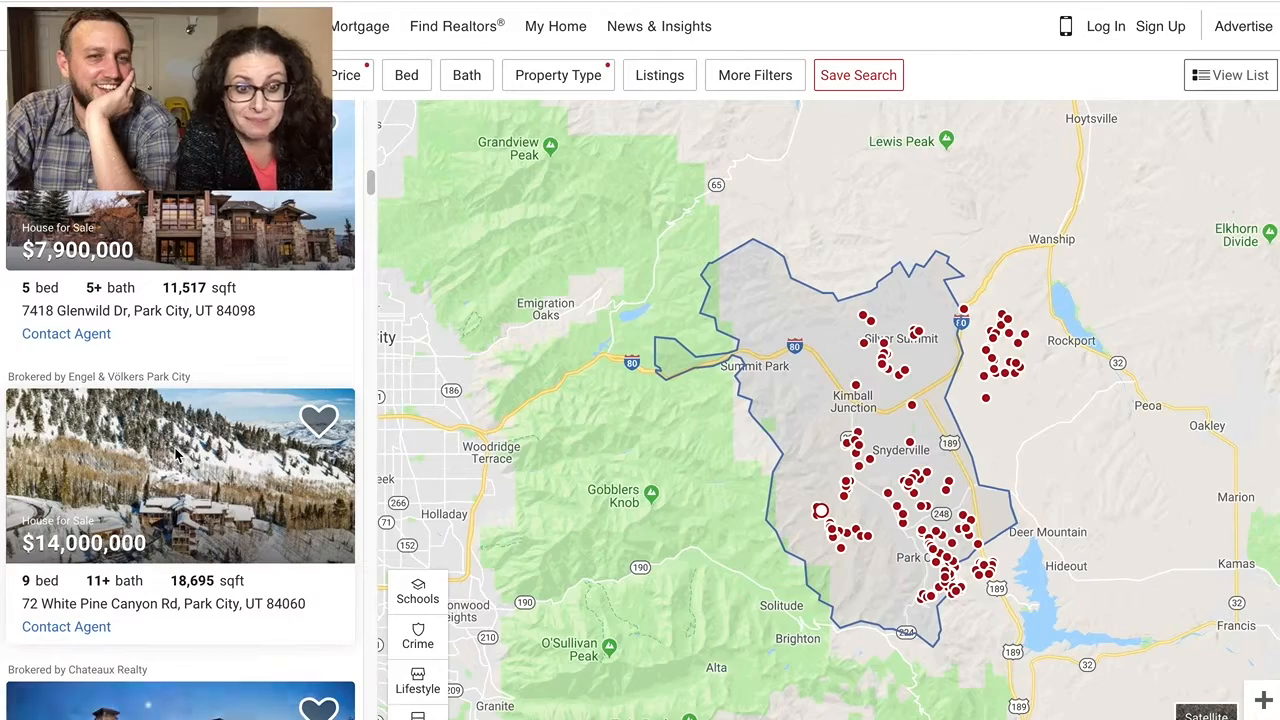
scroll(190, 480, "down", 3)
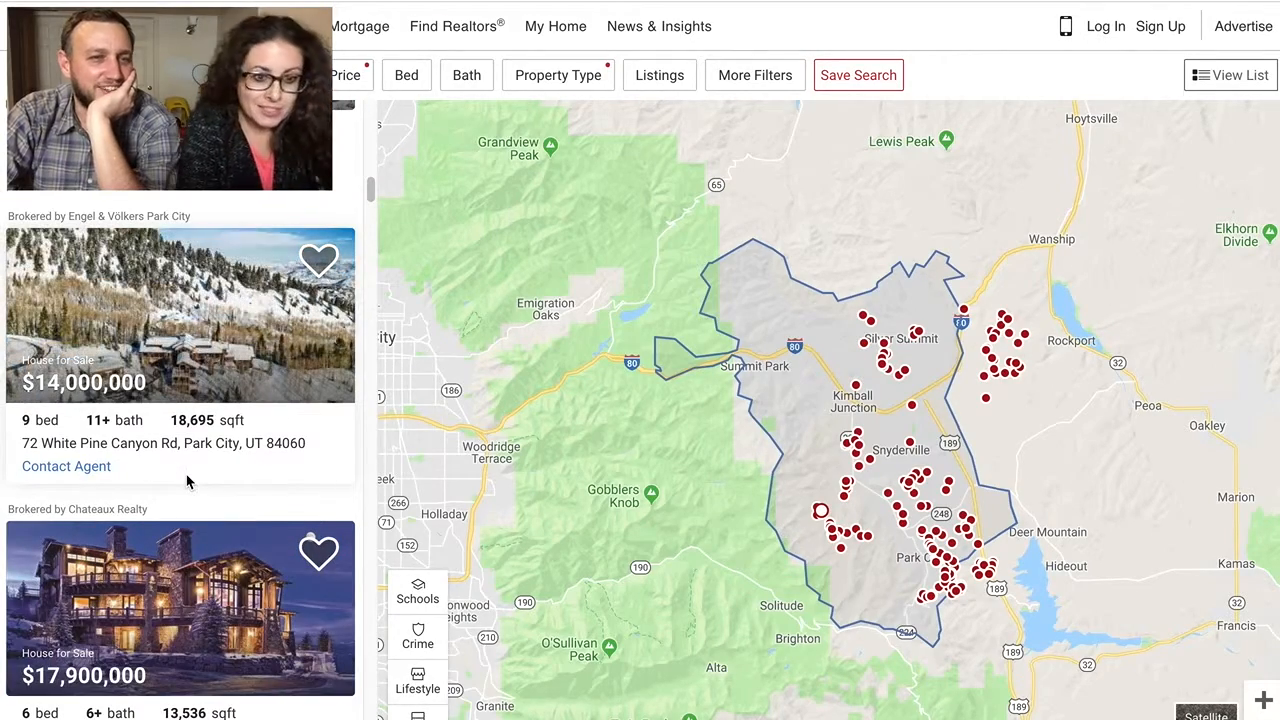
- Open the $17,900,000 listing at 9806 N Summit View Dr from the results
left_click(180, 578)
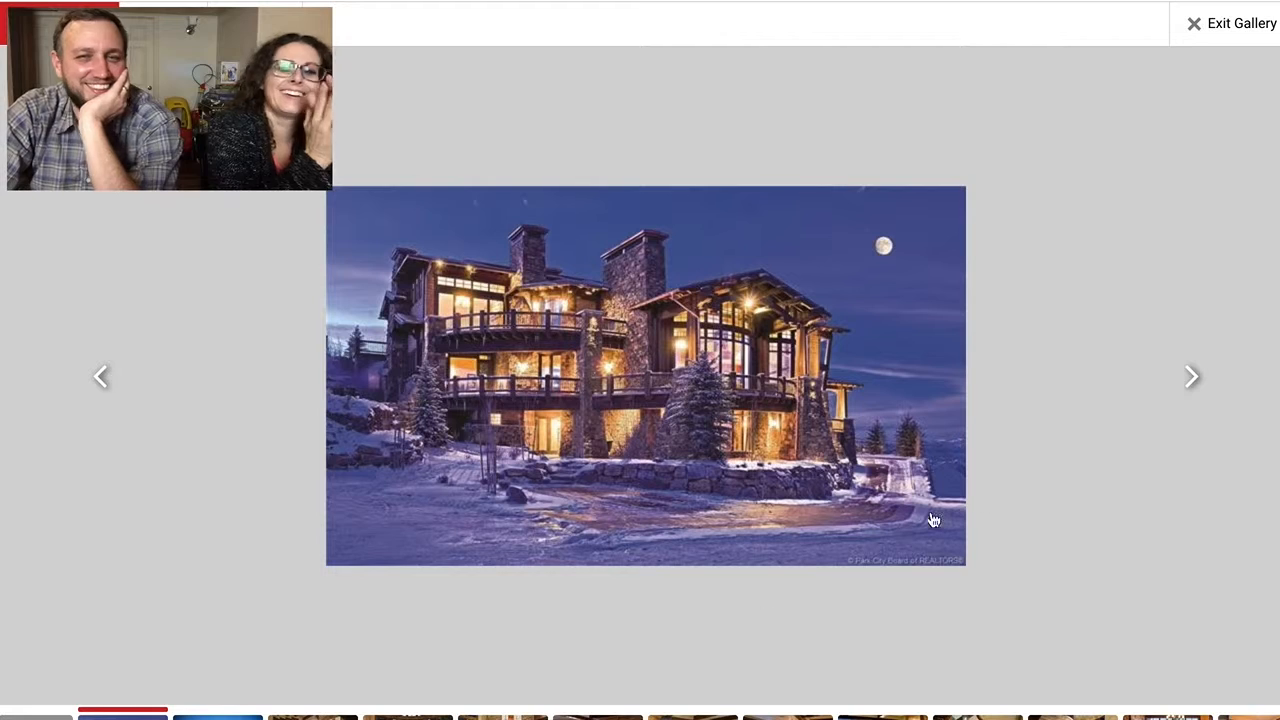
- Advance from the night exterior through the living room photos to the stone fireplace
left_click(1192, 378)
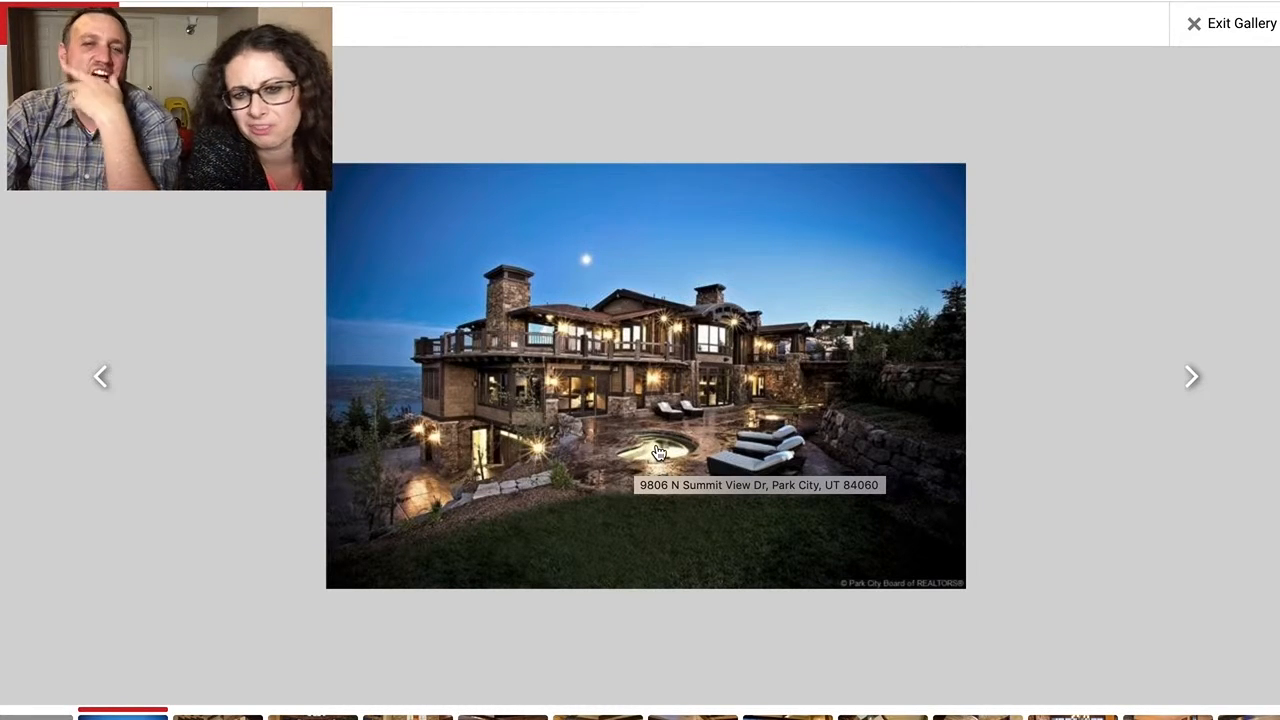
left_click(1195, 378)
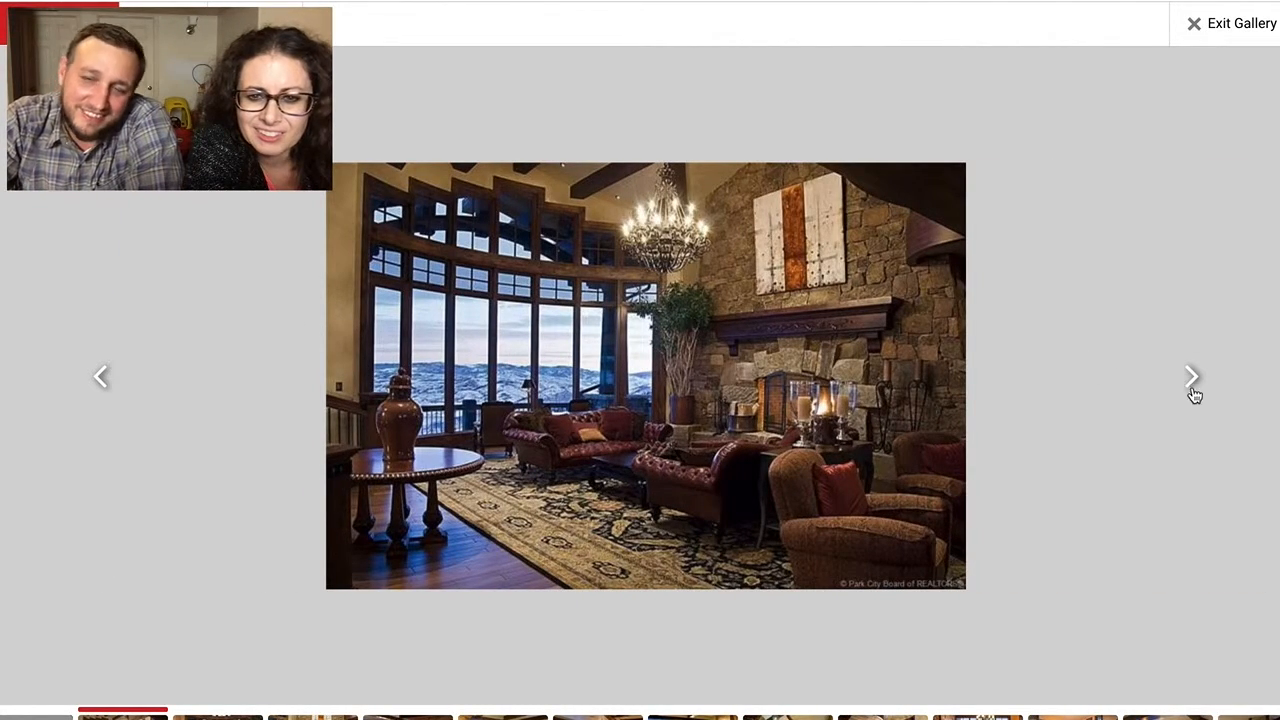
left_click(1194, 378)
left_click(1192, 378)
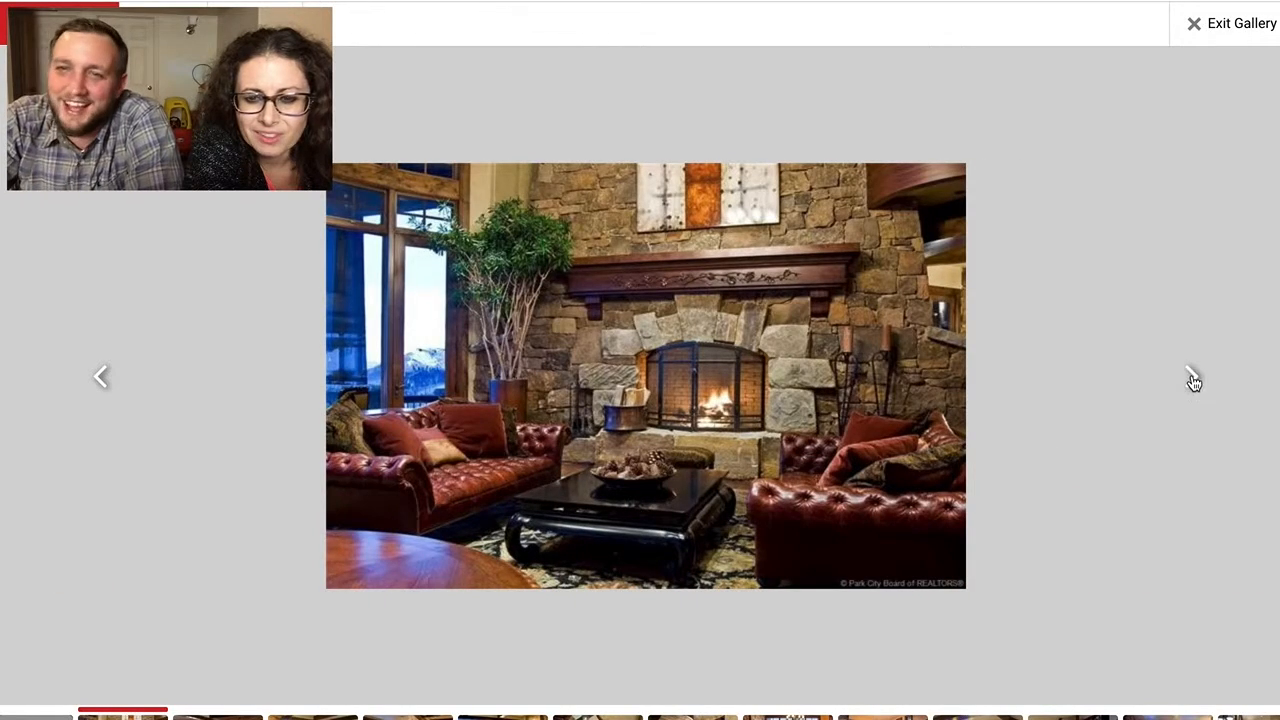
- Continue through the kitchen and living-room-with-bar photos to the curved wooden staircase
left_click(1192, 378)
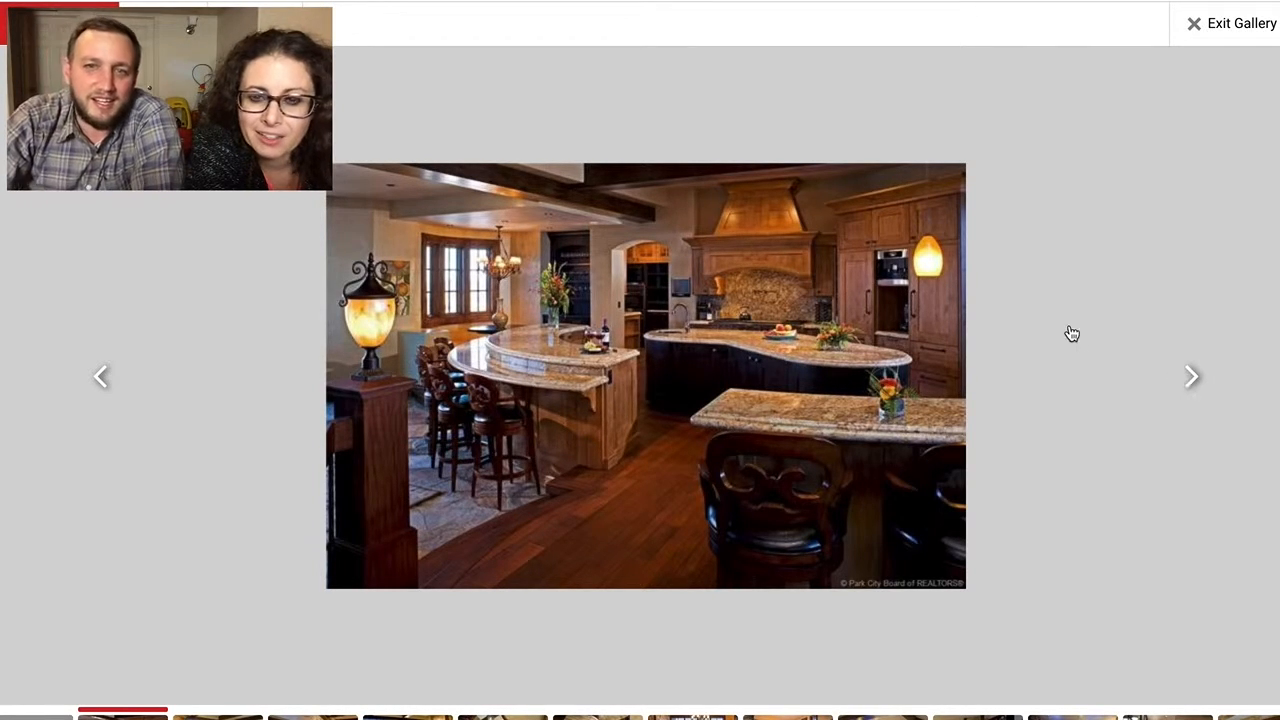
left_click(1200, 381)
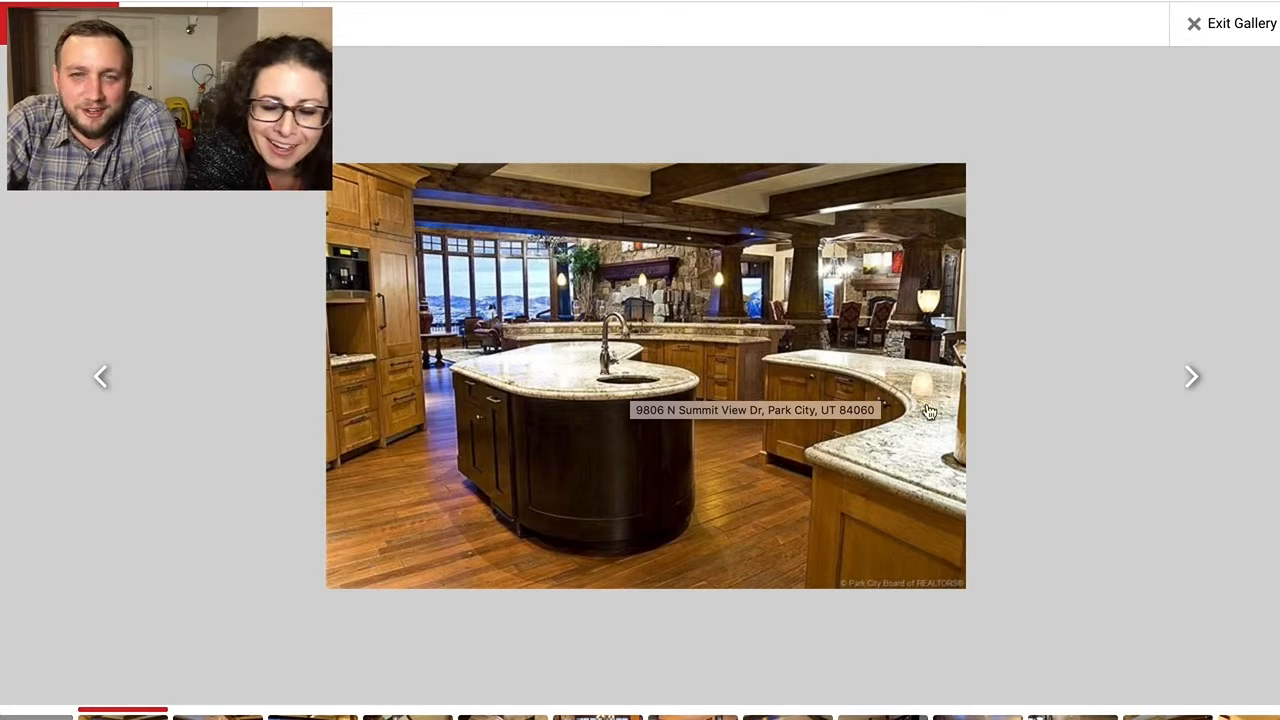
left_click(1192, 378)
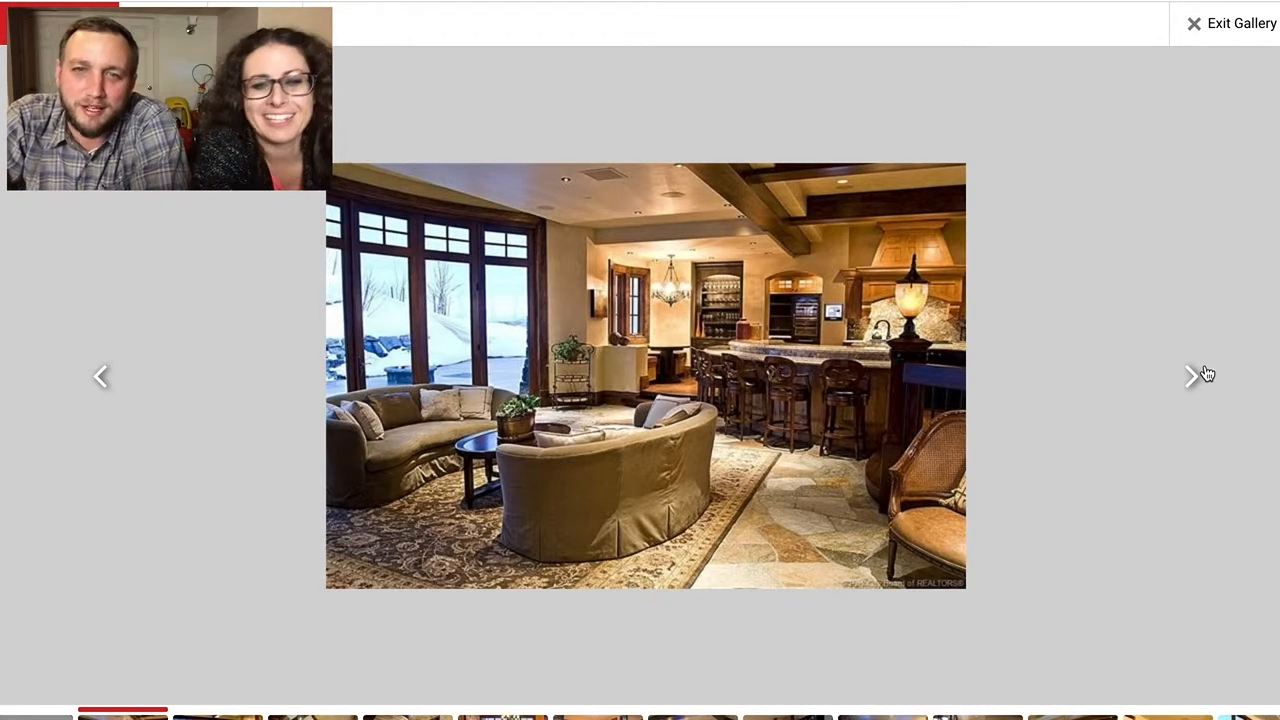
left_click(1193, 377)
left_click(1193, 377)
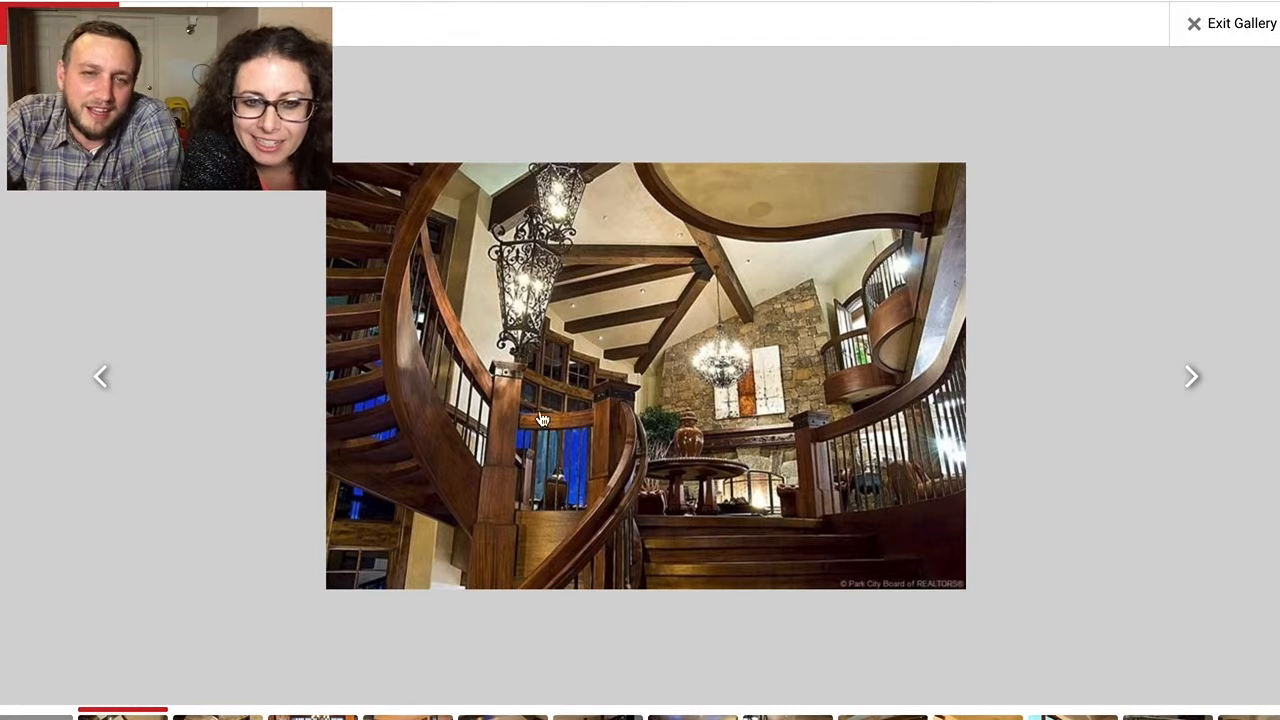
- Step back to the kitchen, then advance past the staircase, living rooms and game room to the library loft
left_click(103, 376)
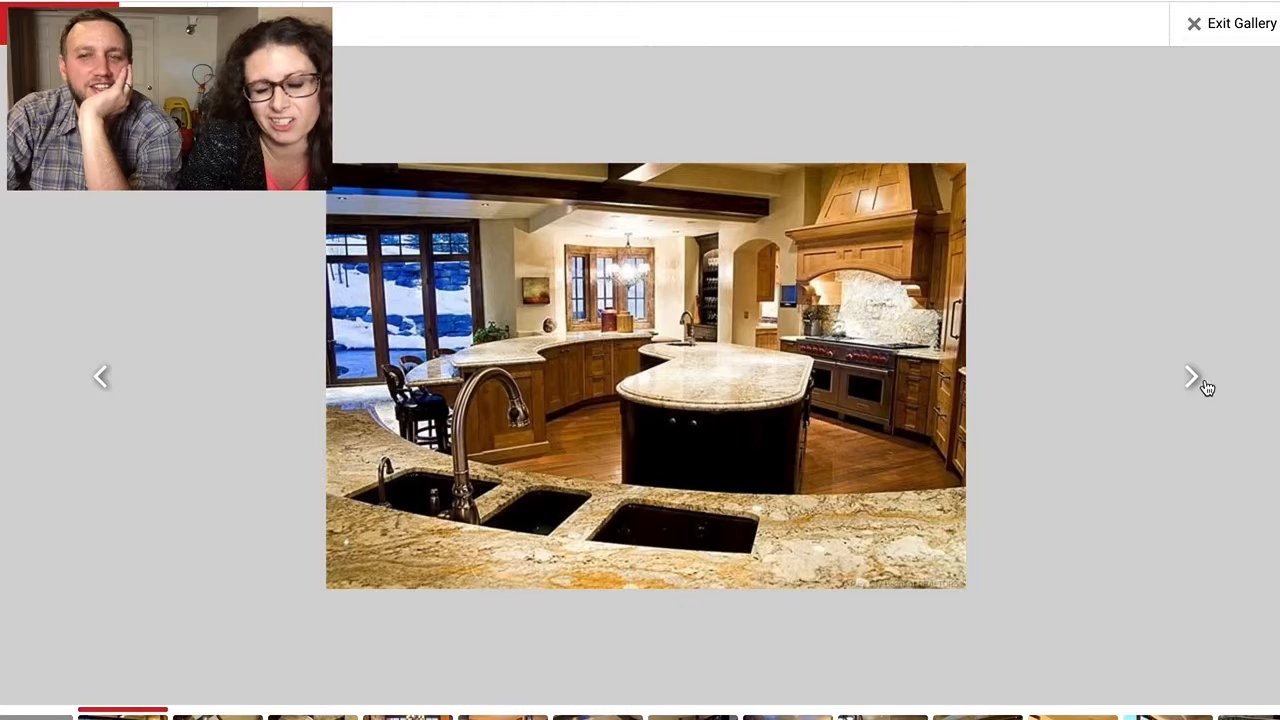
left_click(1196, 378)
left_click(1196, 378)
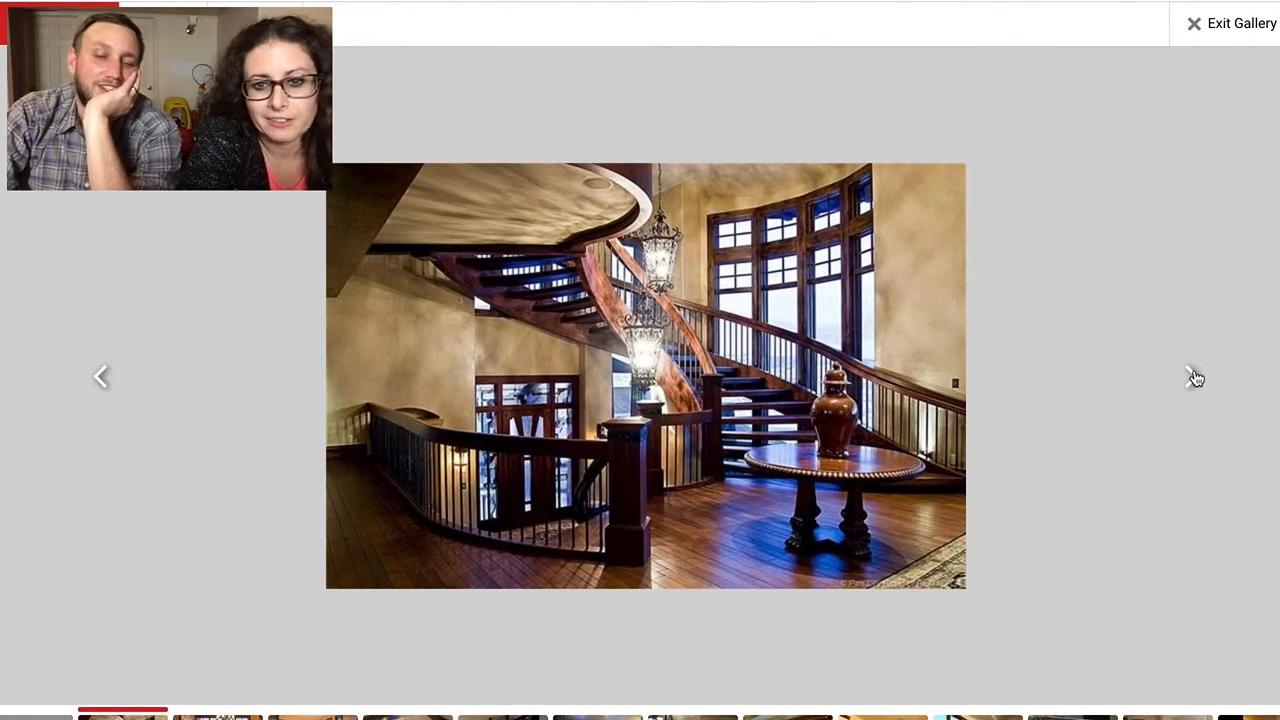
left_click(1196, 378)
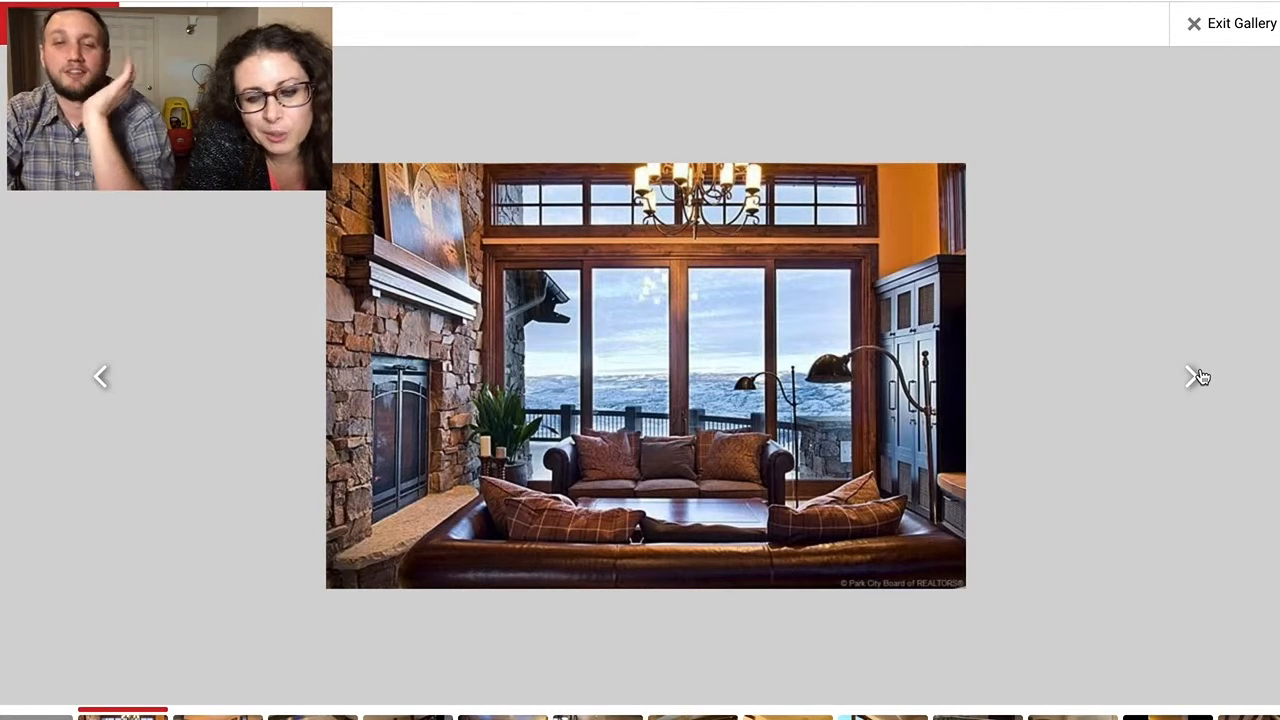
left_click(1194, 376)
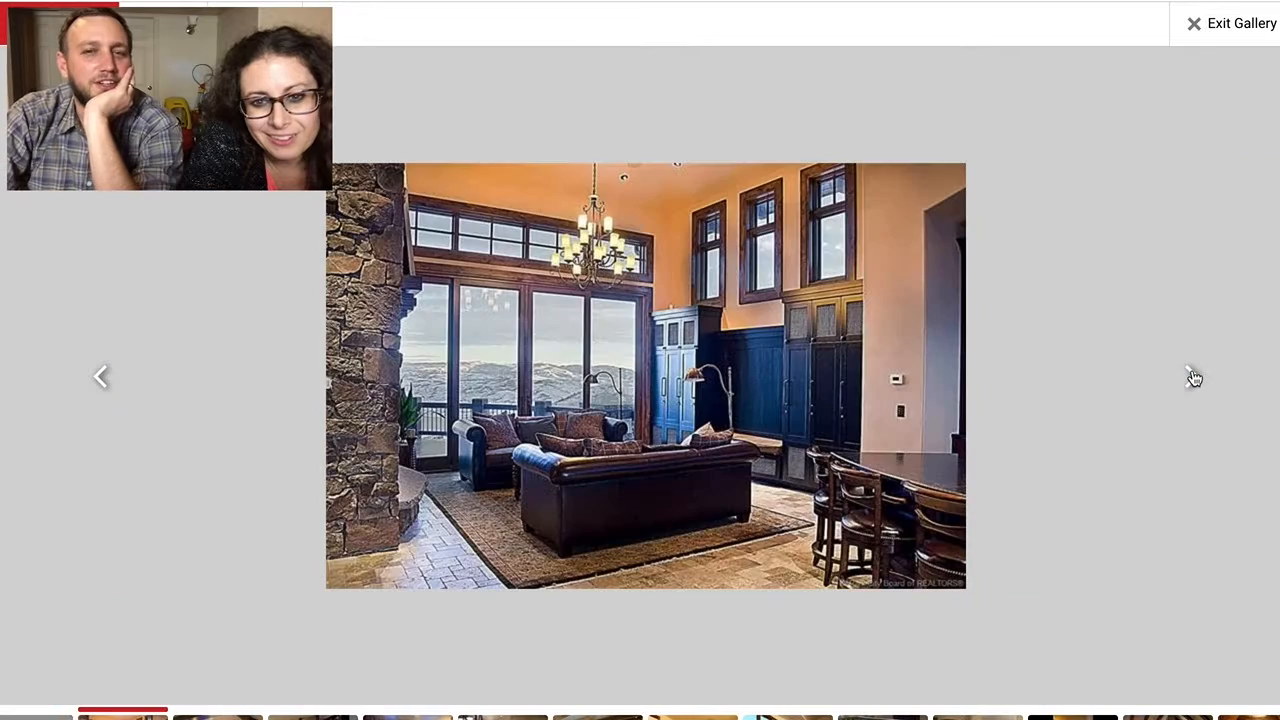
left_click(1196, 378)
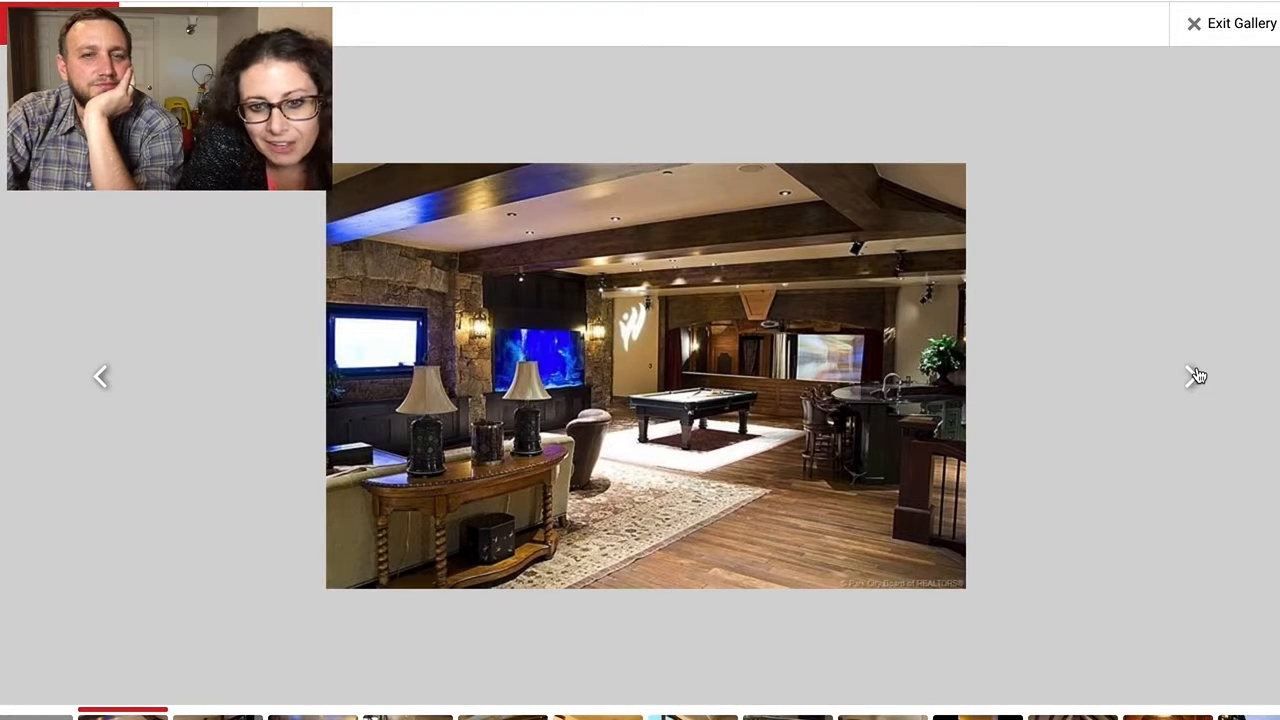
left_click(1196, 378)
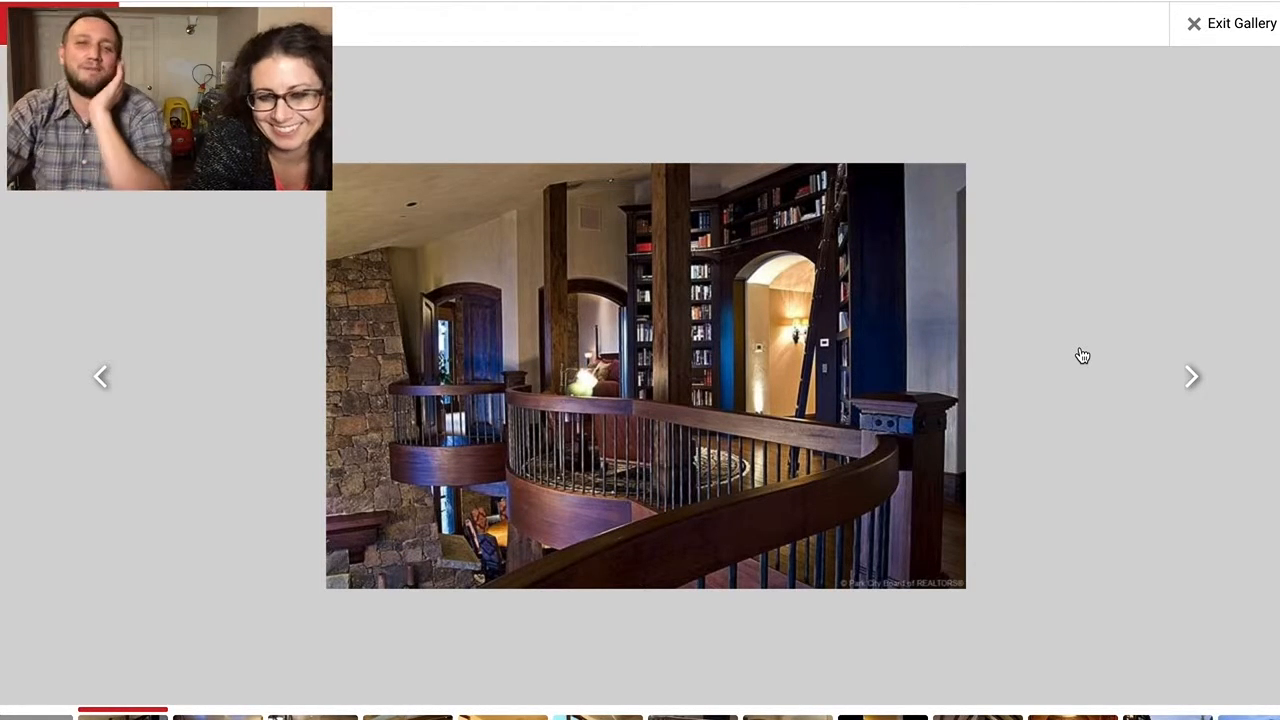
- Advance past the mountain-view bedrooms, bathroom and massage room to the home gym photo
left_click(1192, 377)
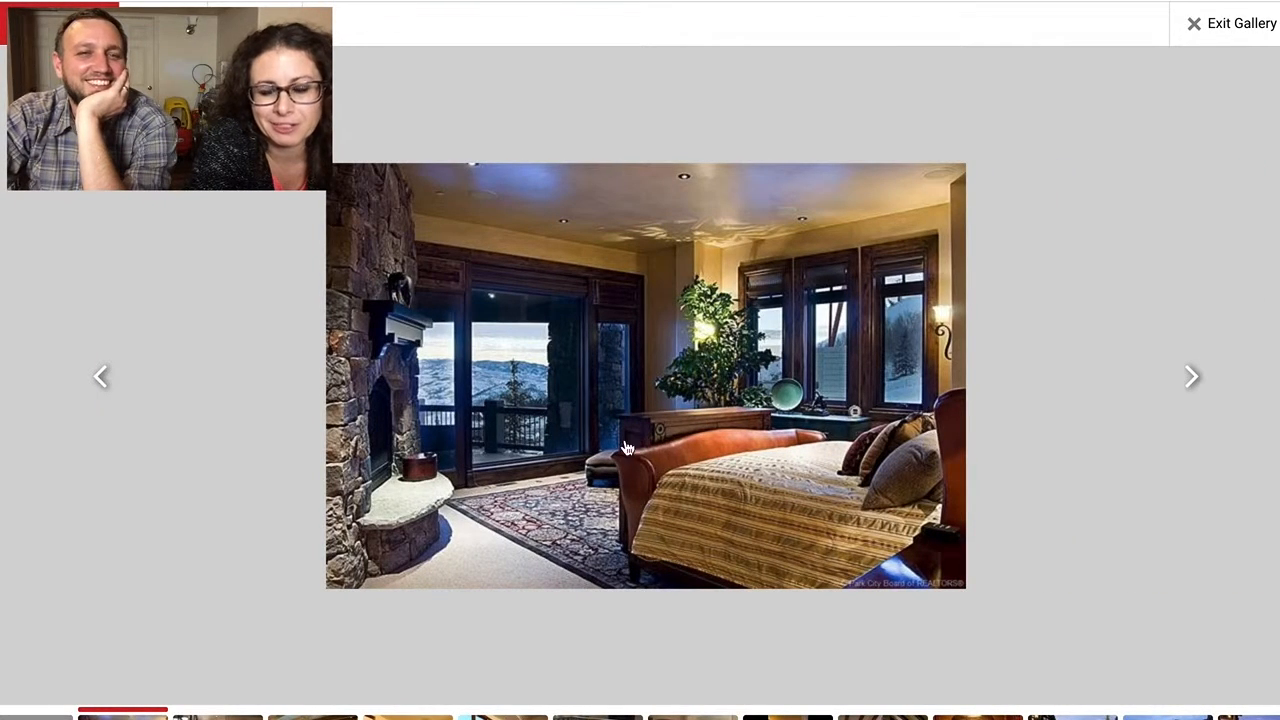
left_click(1192, 377)
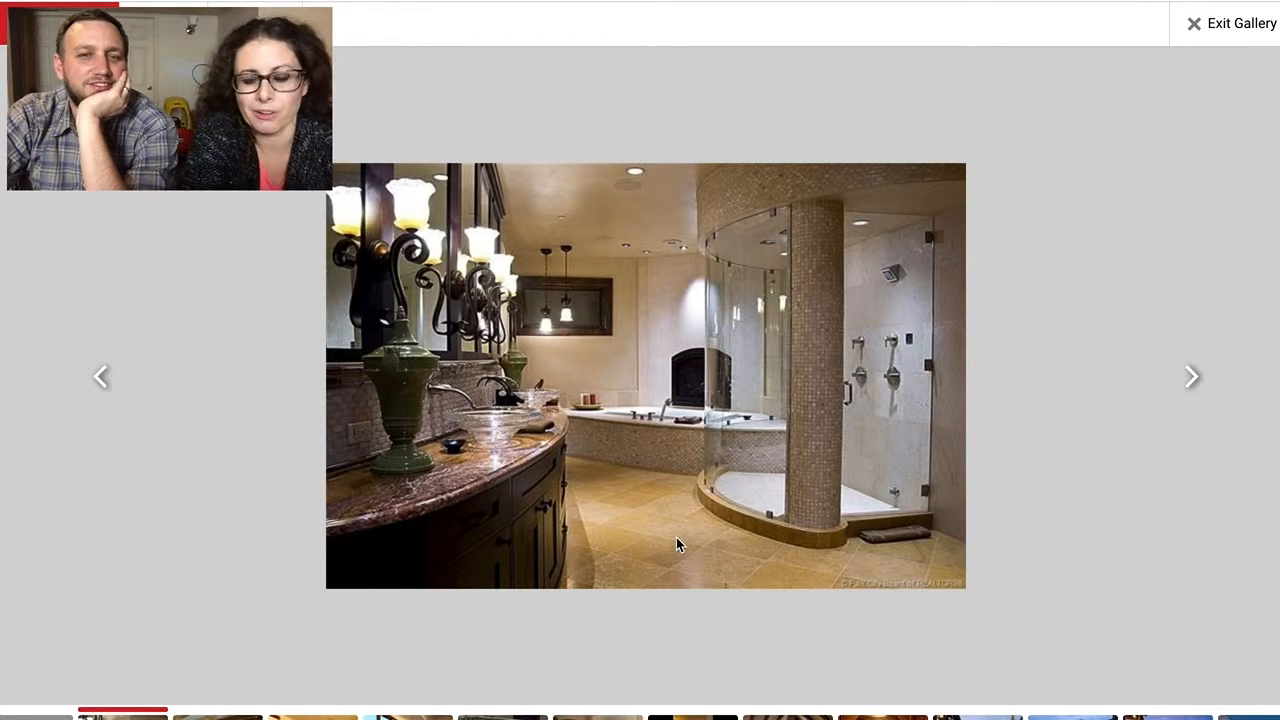
left_click(1191, 377)
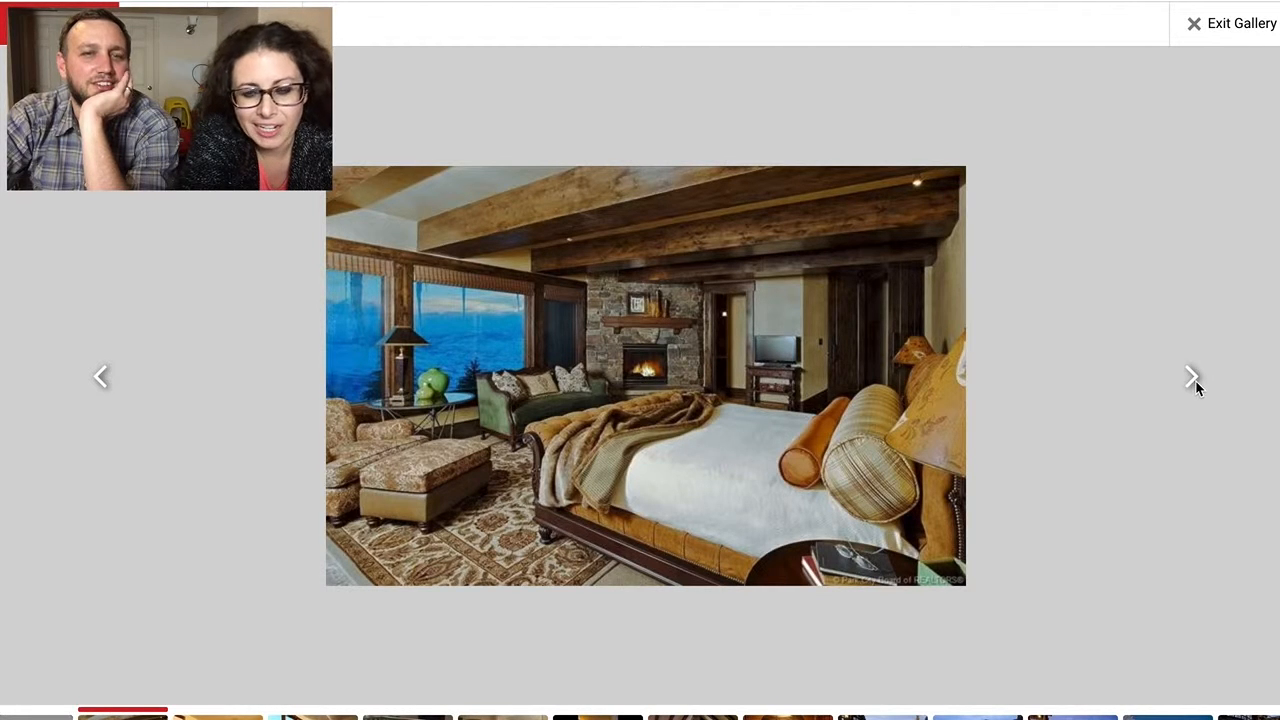
left_click(1197, 383)
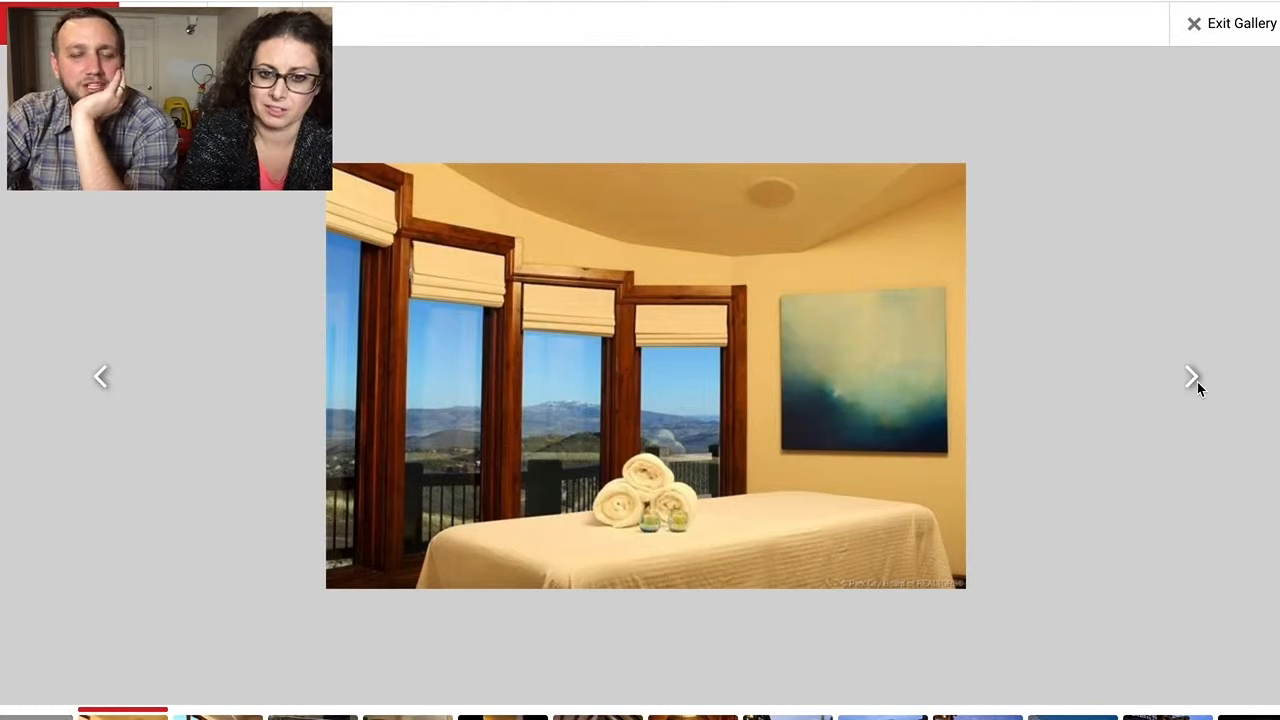
left_click(1198, 384)
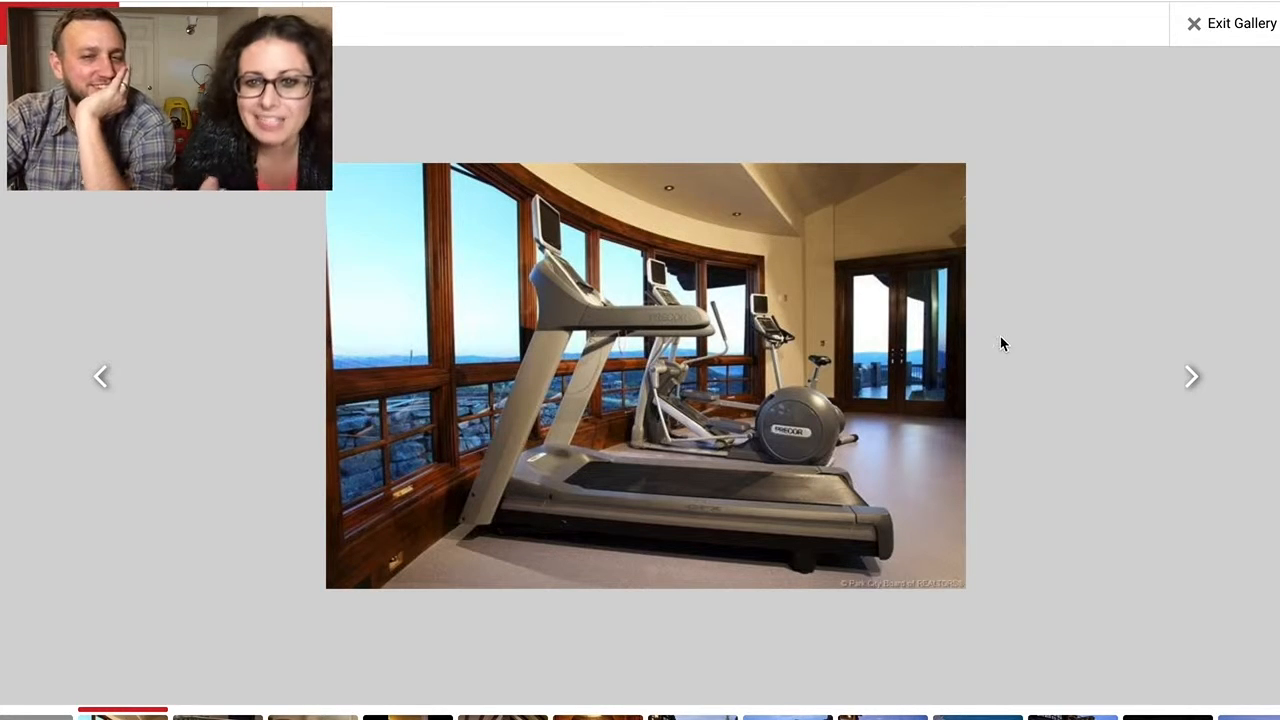
- Advance through the bathroom sinks, entryway, hallway and beamed bedroom to the wine cellar
left_click(1191, 376)
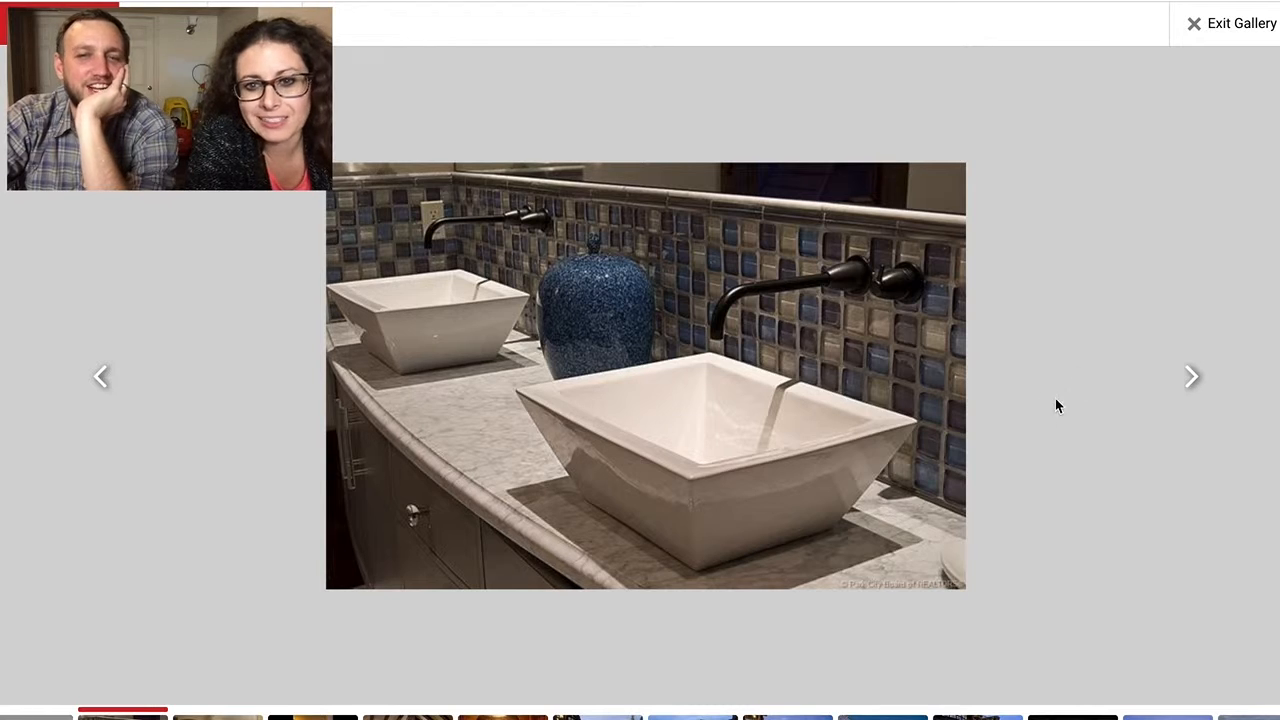
left_click(1196, 391)
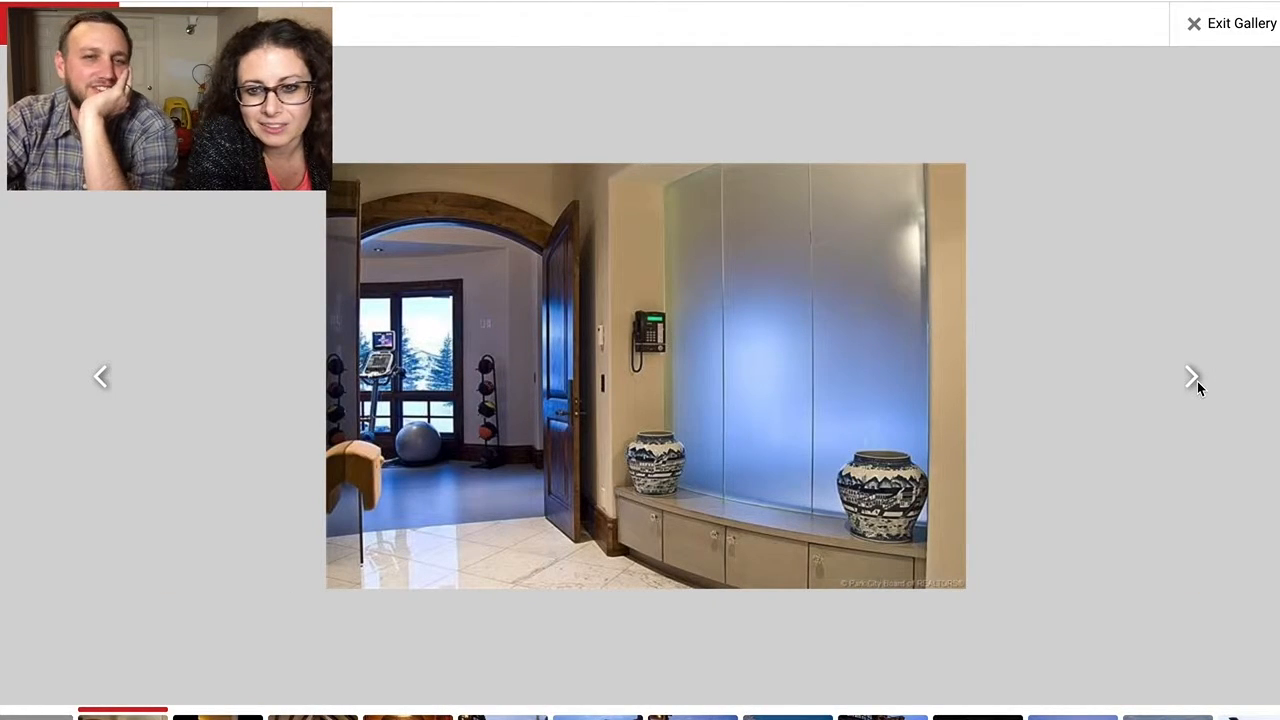
left_click(1198, 386)
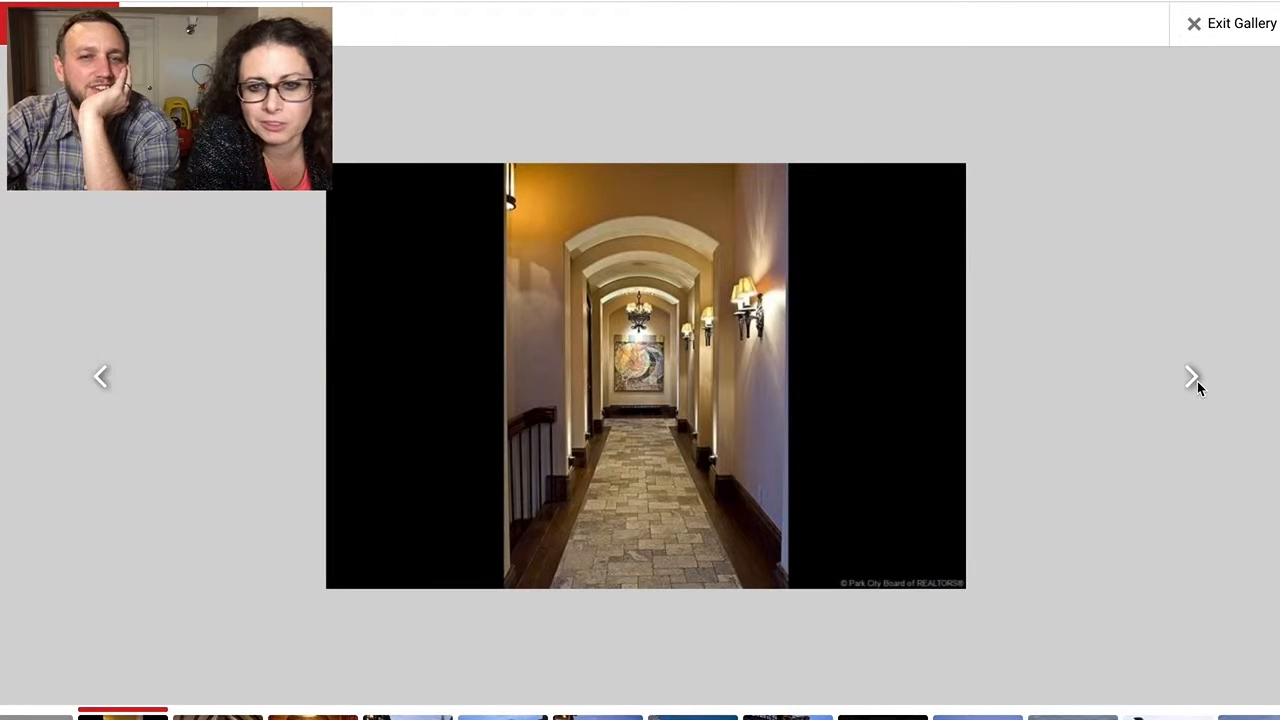
left_click(1198, 386)
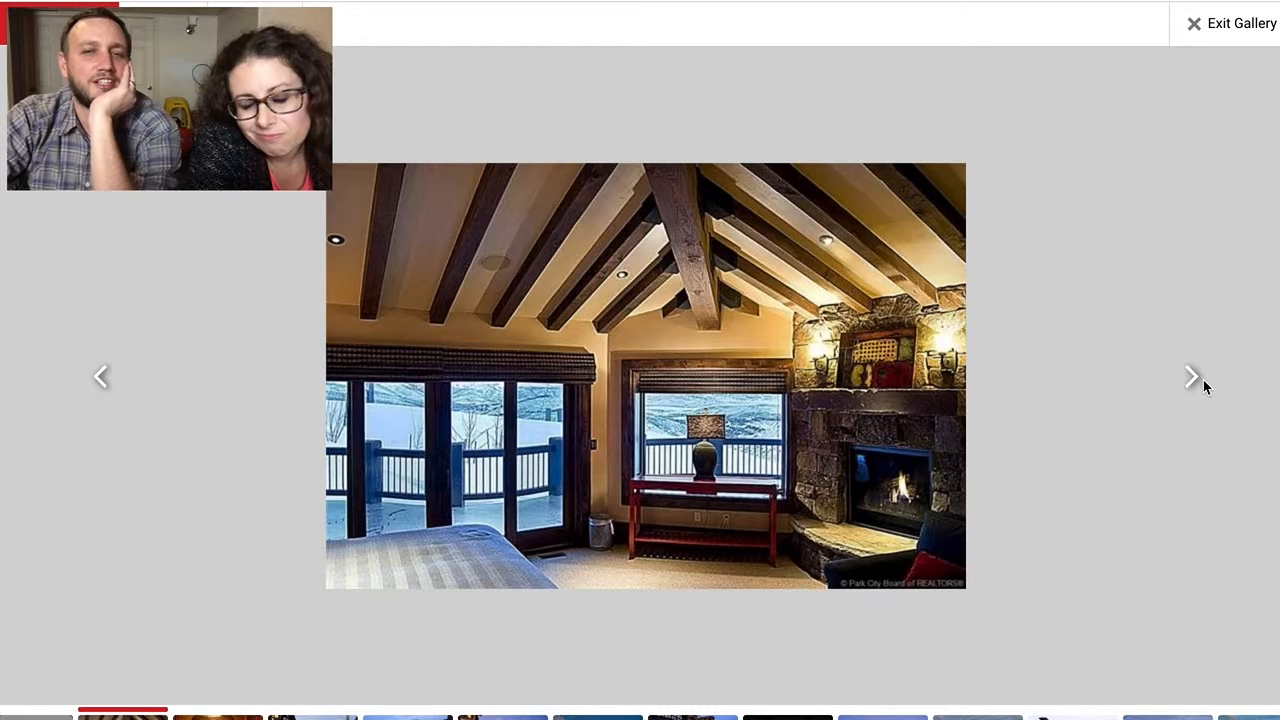
left_click(1198, 381)
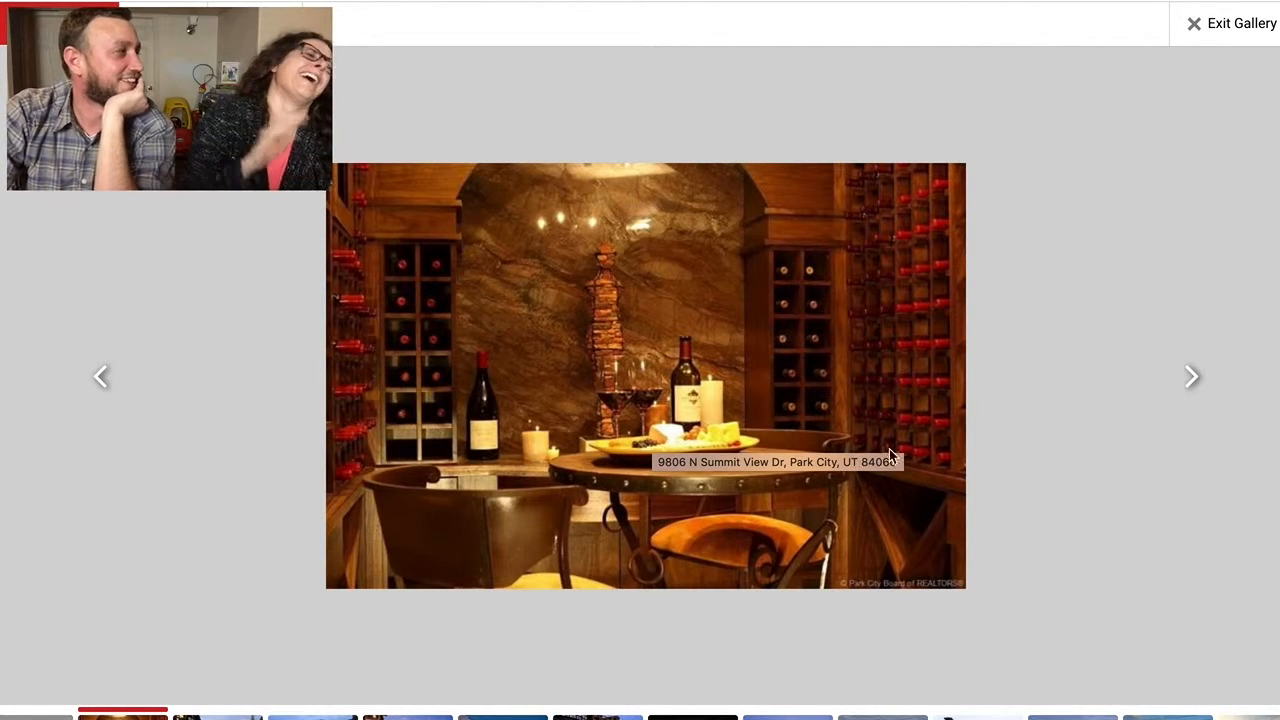
- Browse the snowy pool patio, fire-pit patios and waterfall pool photos up to the golf simulator
left_click(1196, 372)
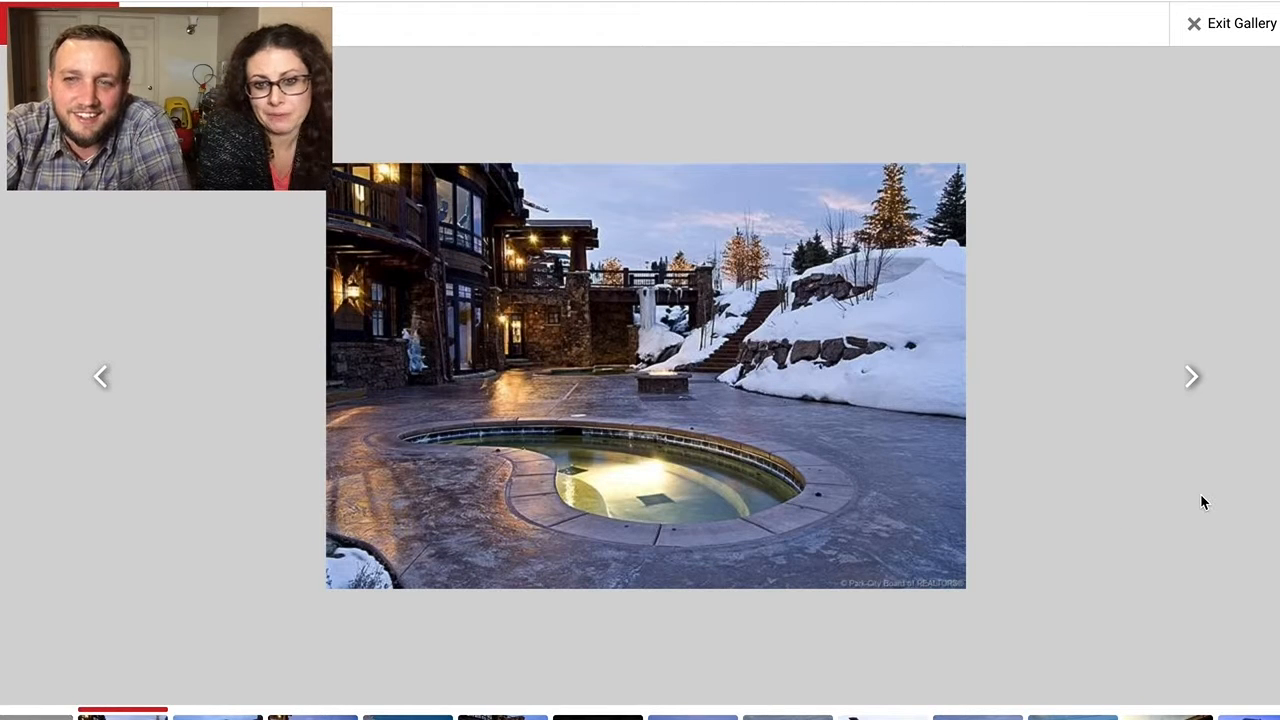
left_click(1191, 377)
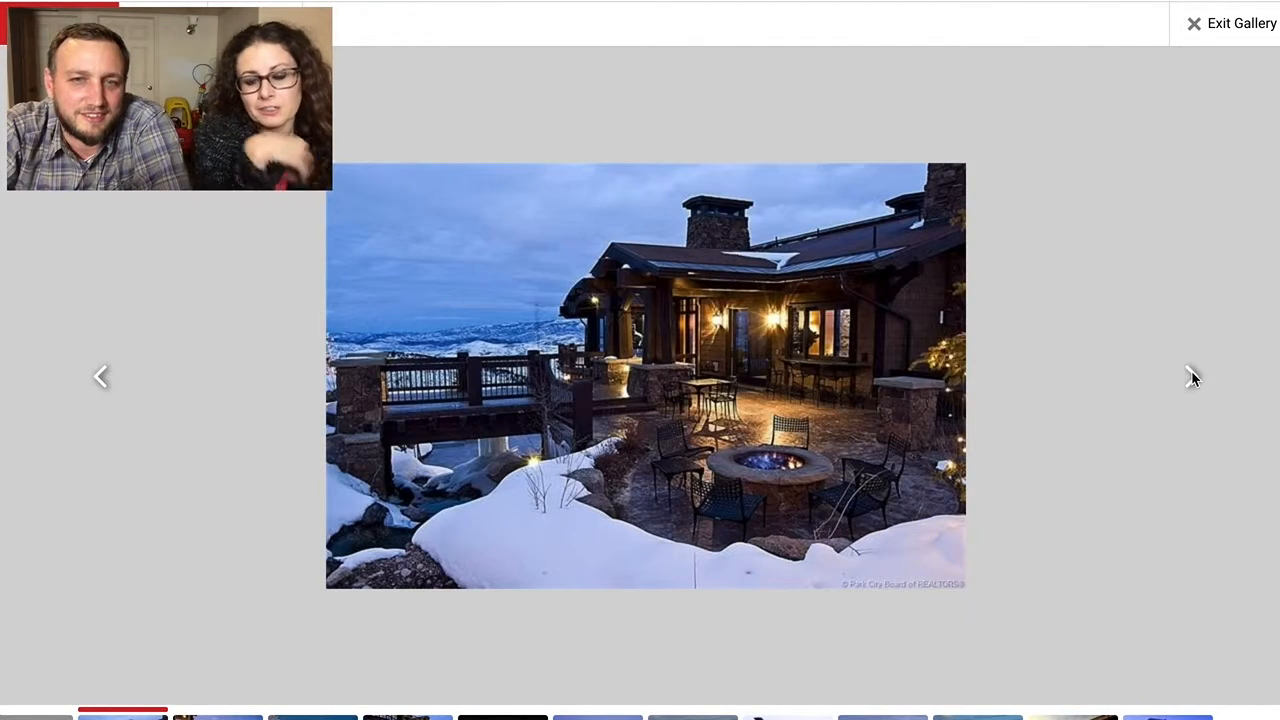
left_click(1191, 377)
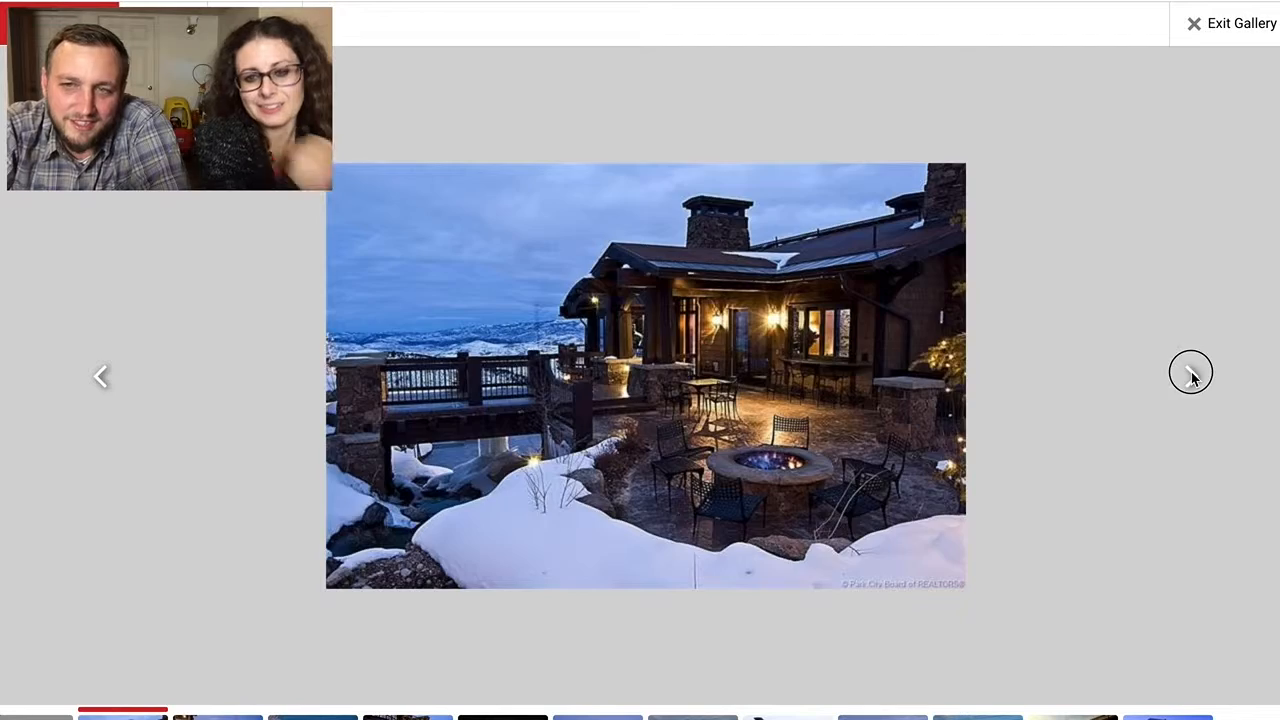
left_click(97, 385)
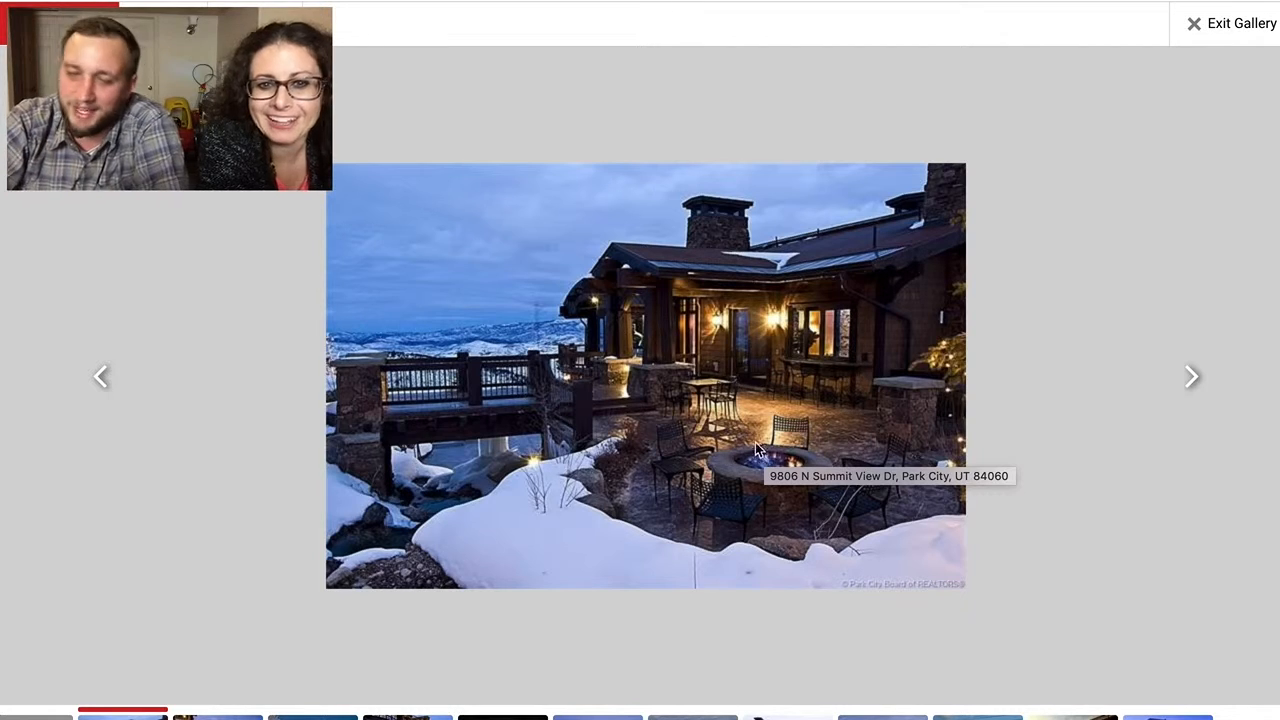
left_click(1192, 376)
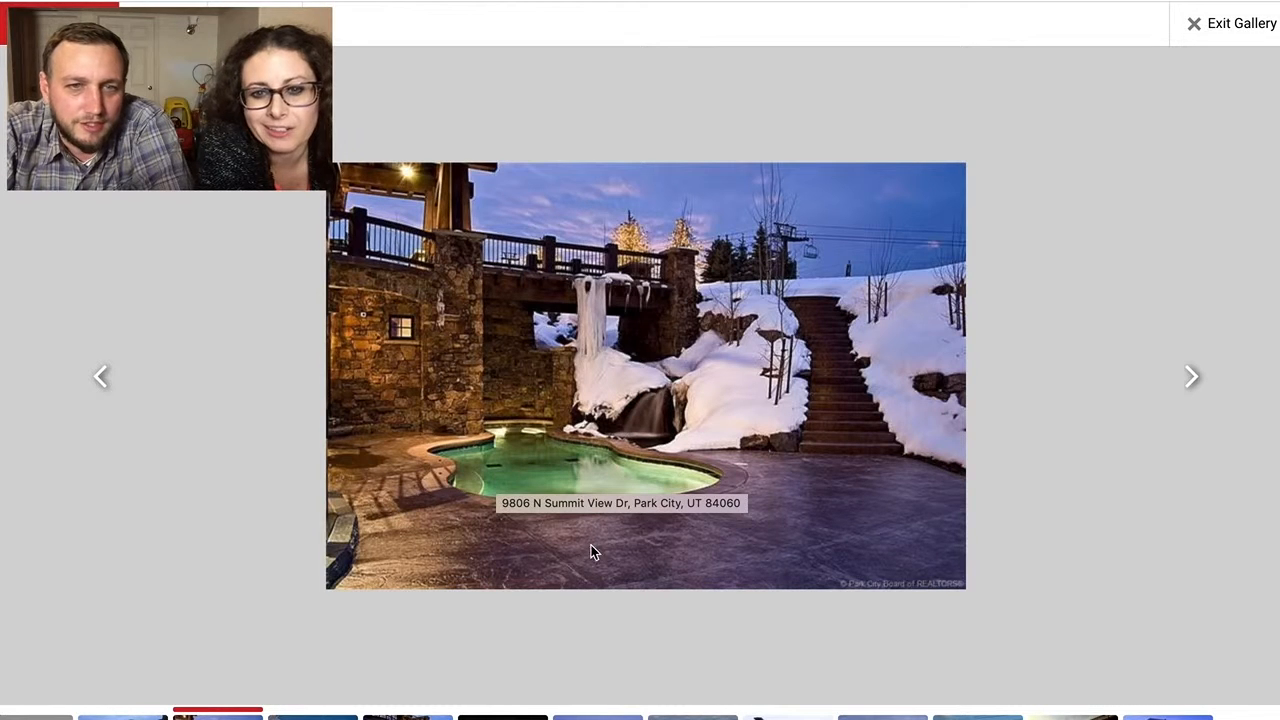
left_click(1192, 376)
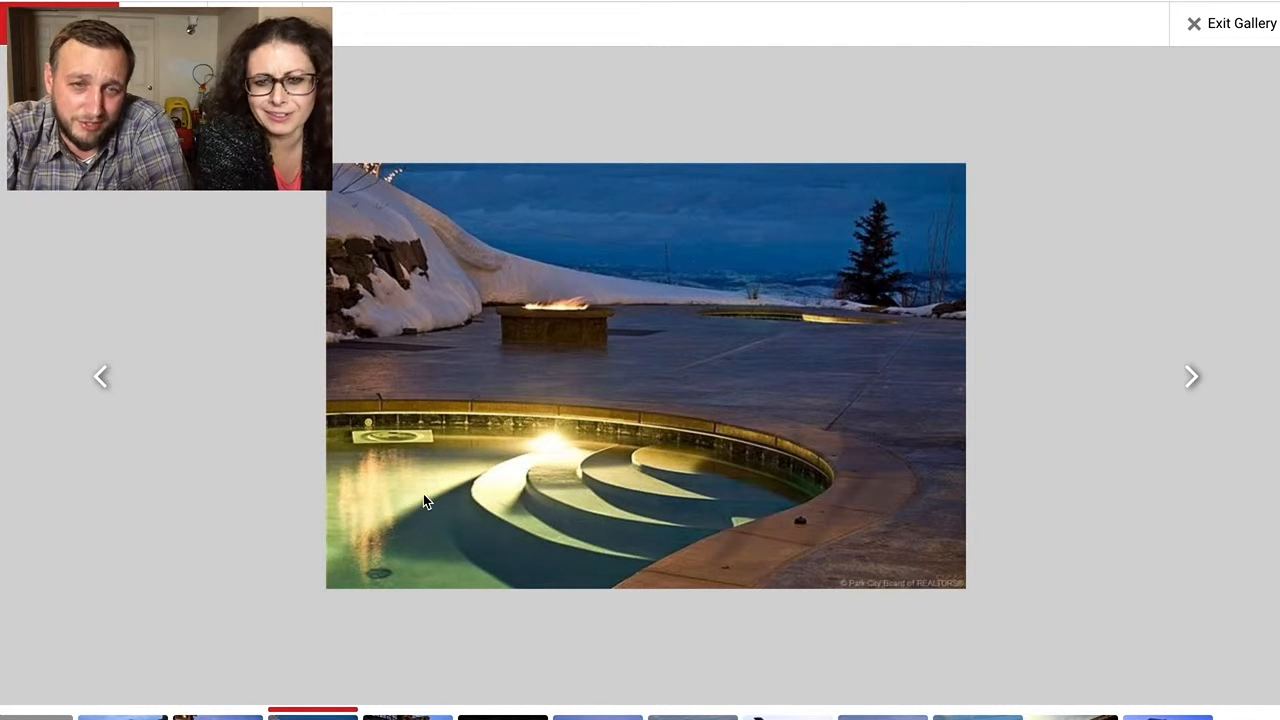
left_click(1191, 373)
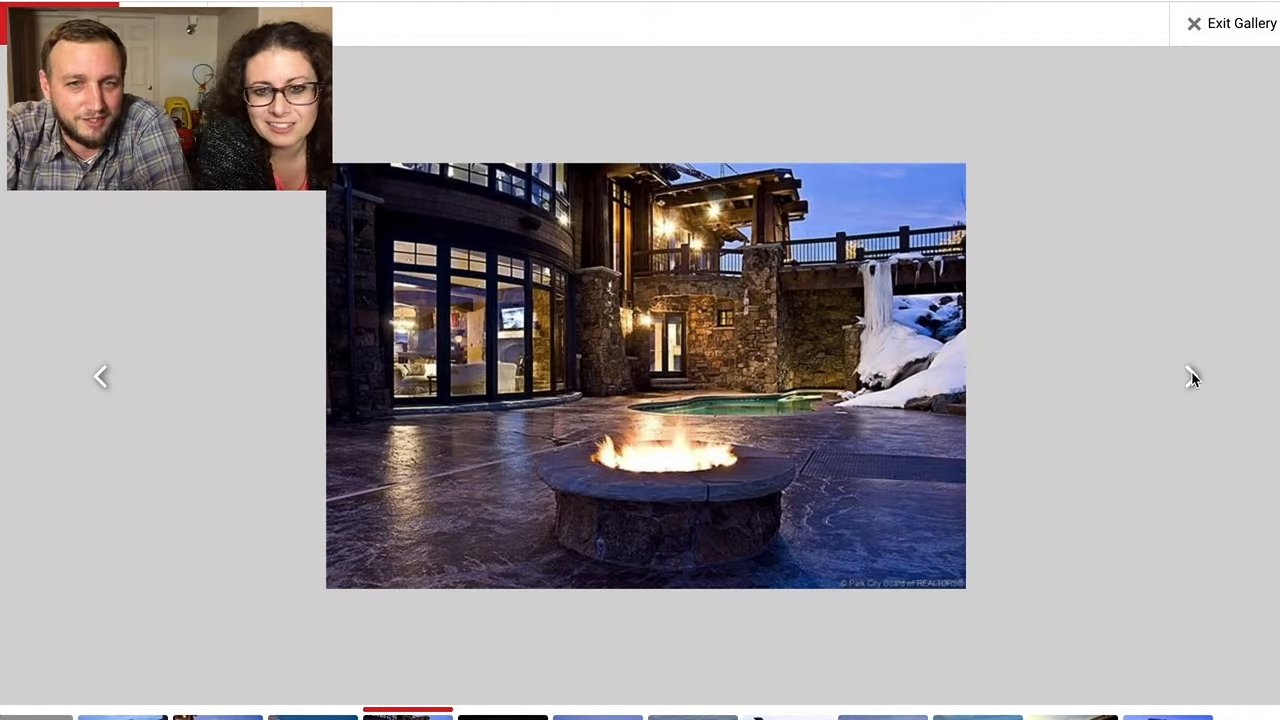
left_click(1191, 373)
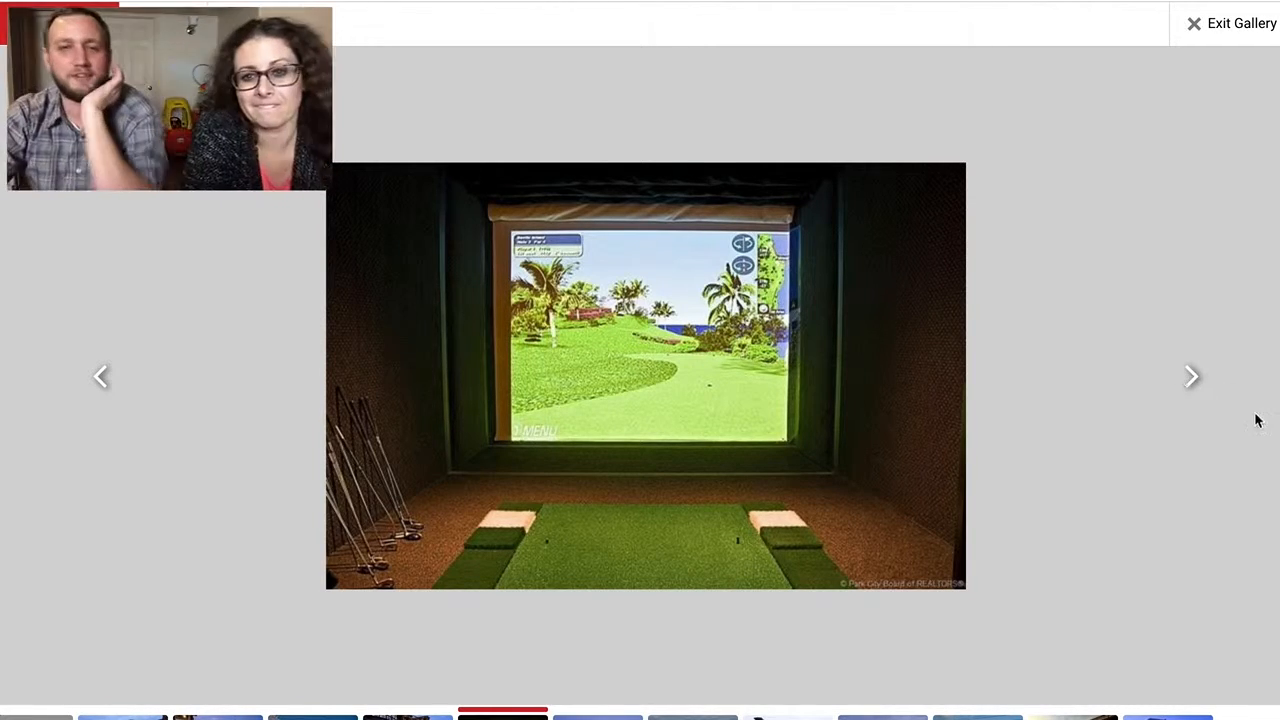
- Advance through the house exteriors, front entrance, ski lift and dusk shots to the contact-agent slide
left_click(1192, 374)
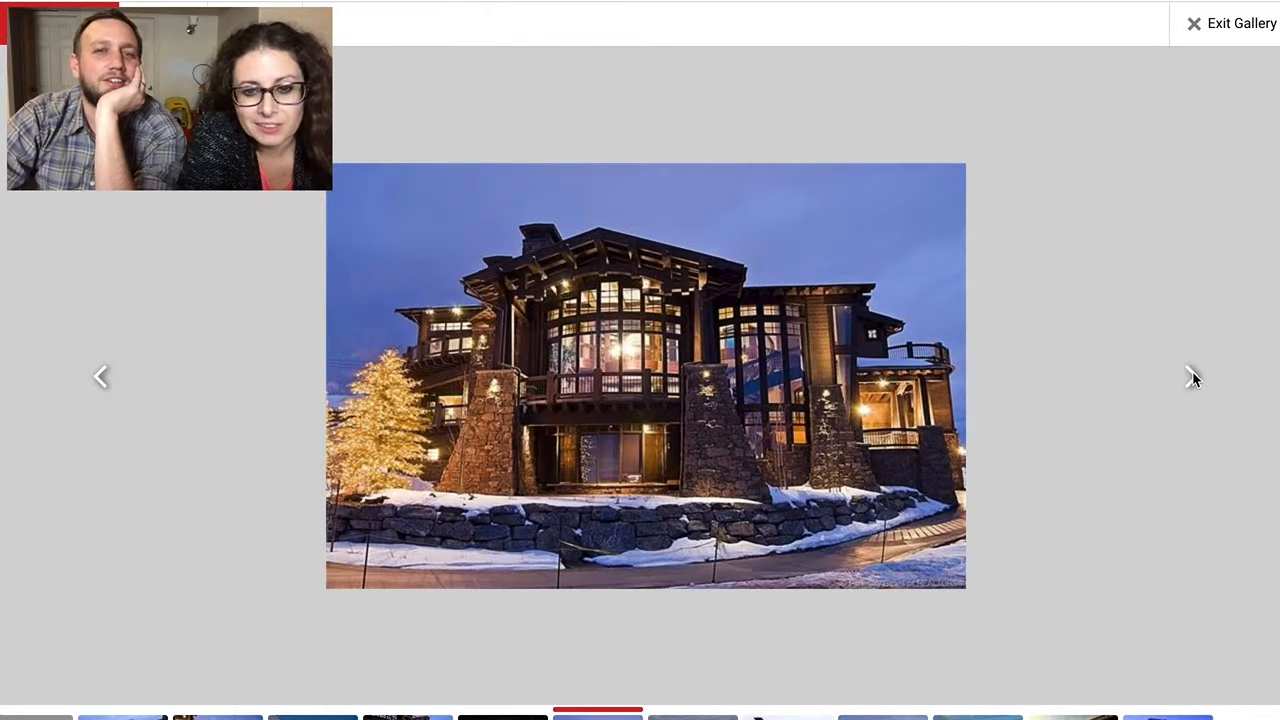
left_click(1192, 374)
left_click(1192, 371)
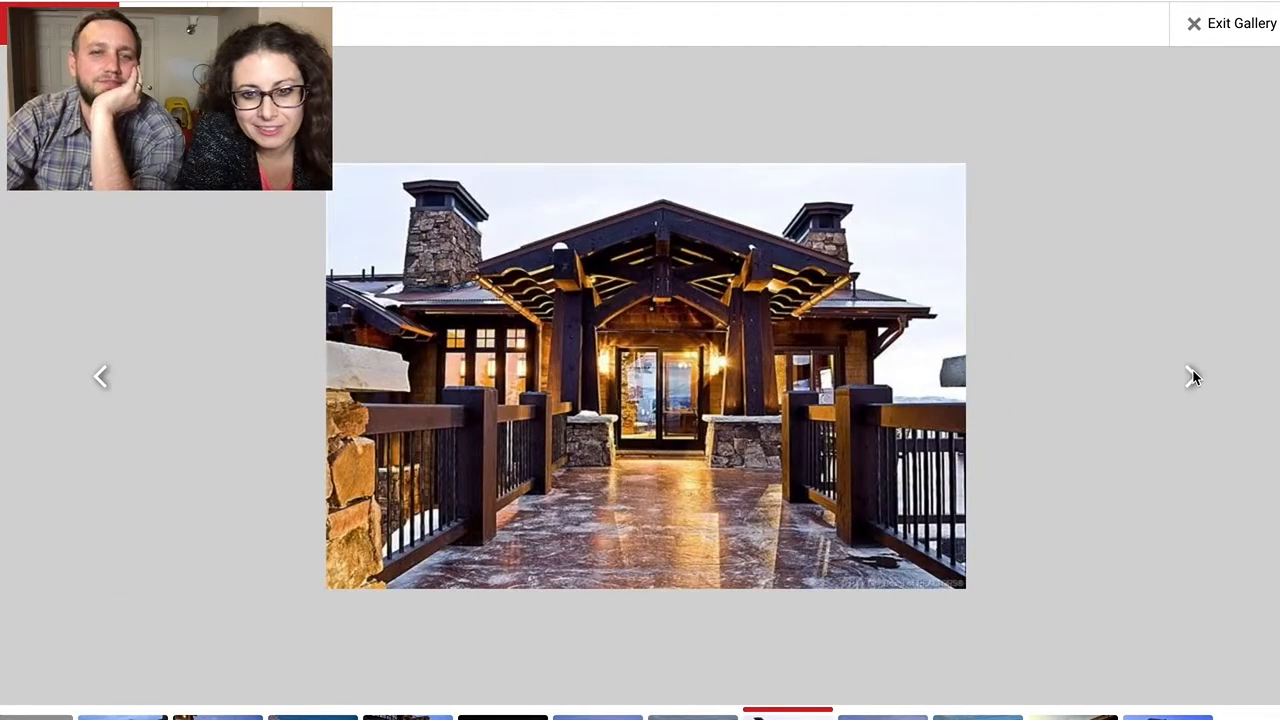
left_click(1192, 371)
left_click(1192, 374)
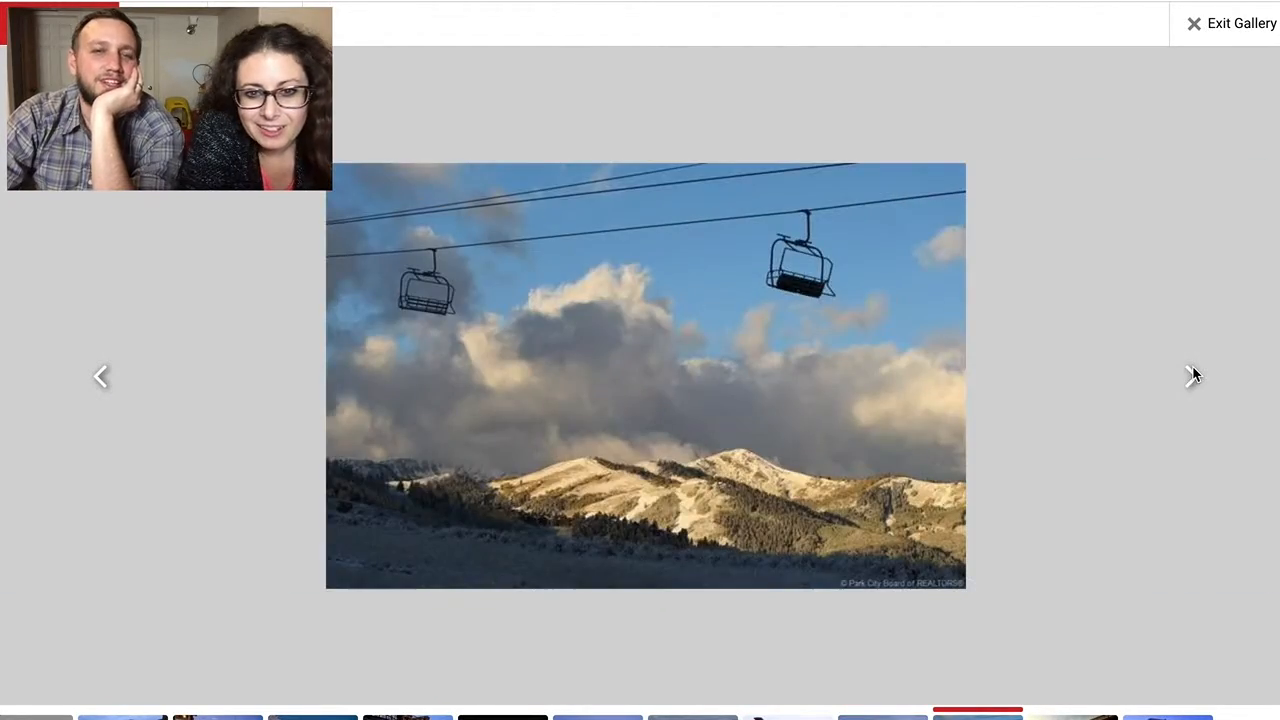
left_click(1192, 372)
left_click(1192, 368)
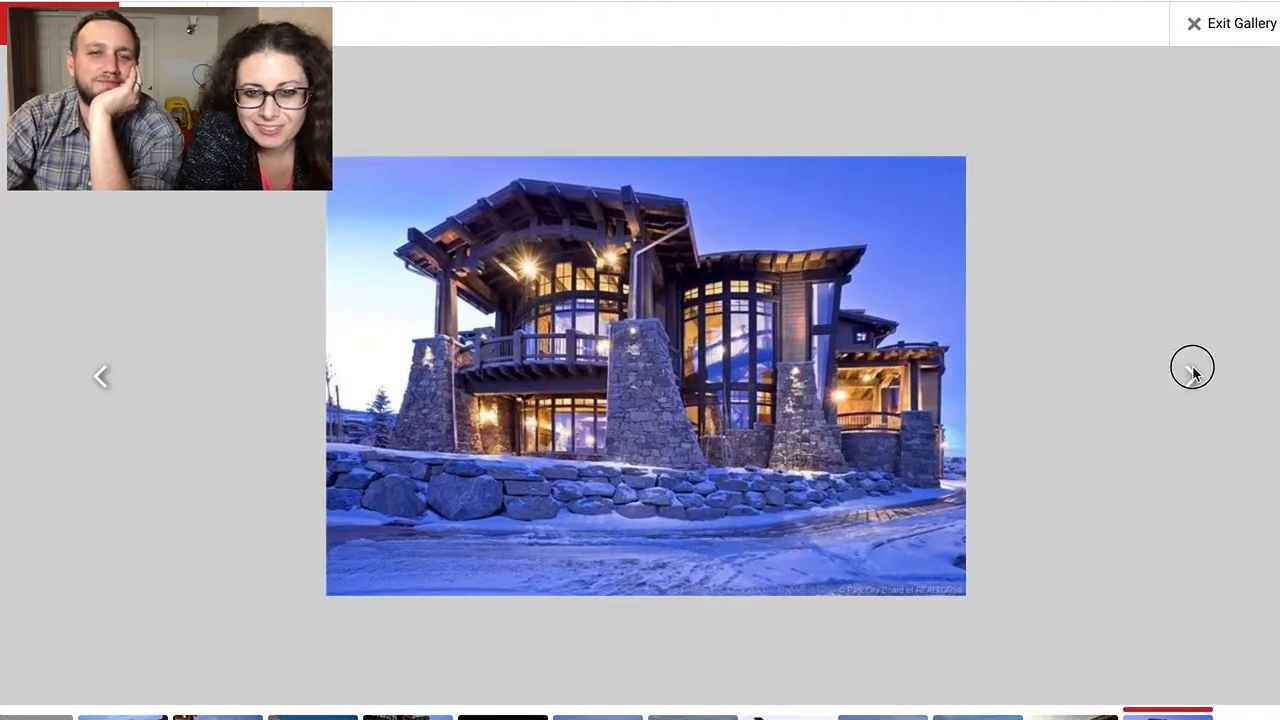
left_click(1192, 368)
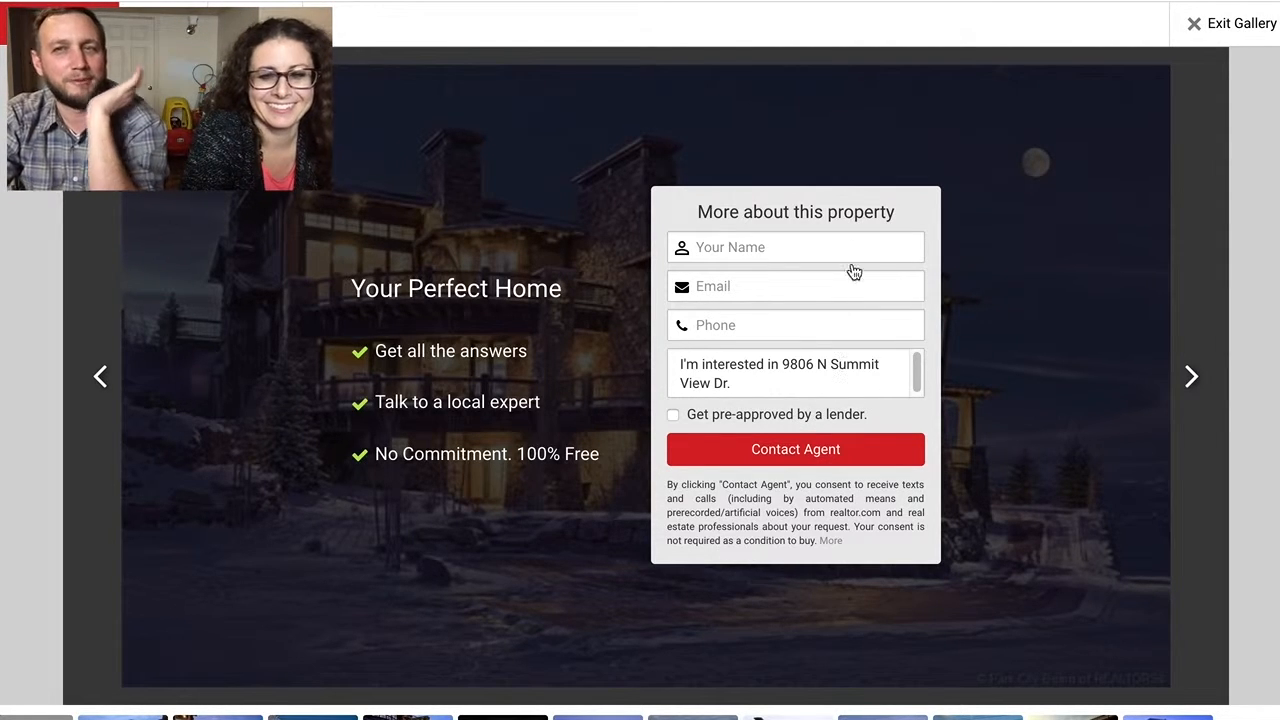
- Close the gallery to return to the $17,900,000 listing page for 9806 N Summit View Dr
left_click(1222, 24)
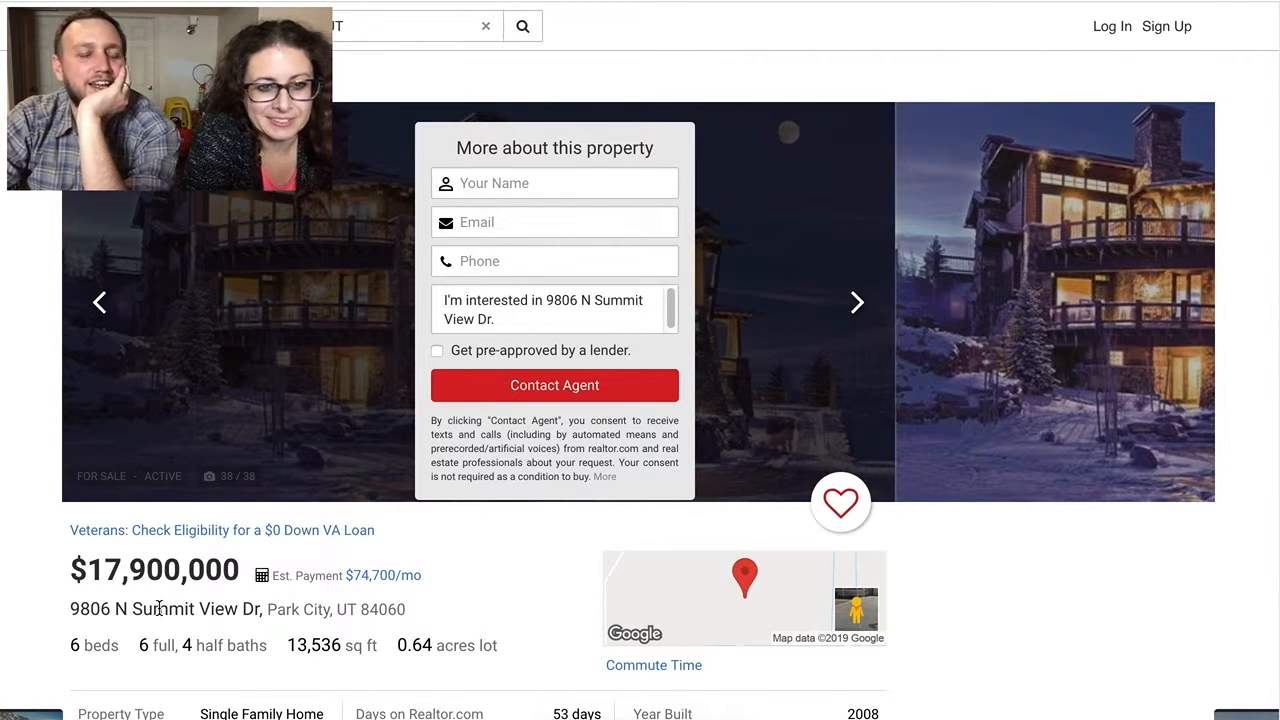
scroll(305, 608, "down", 4)
scroll(307, 616, "down", 4)
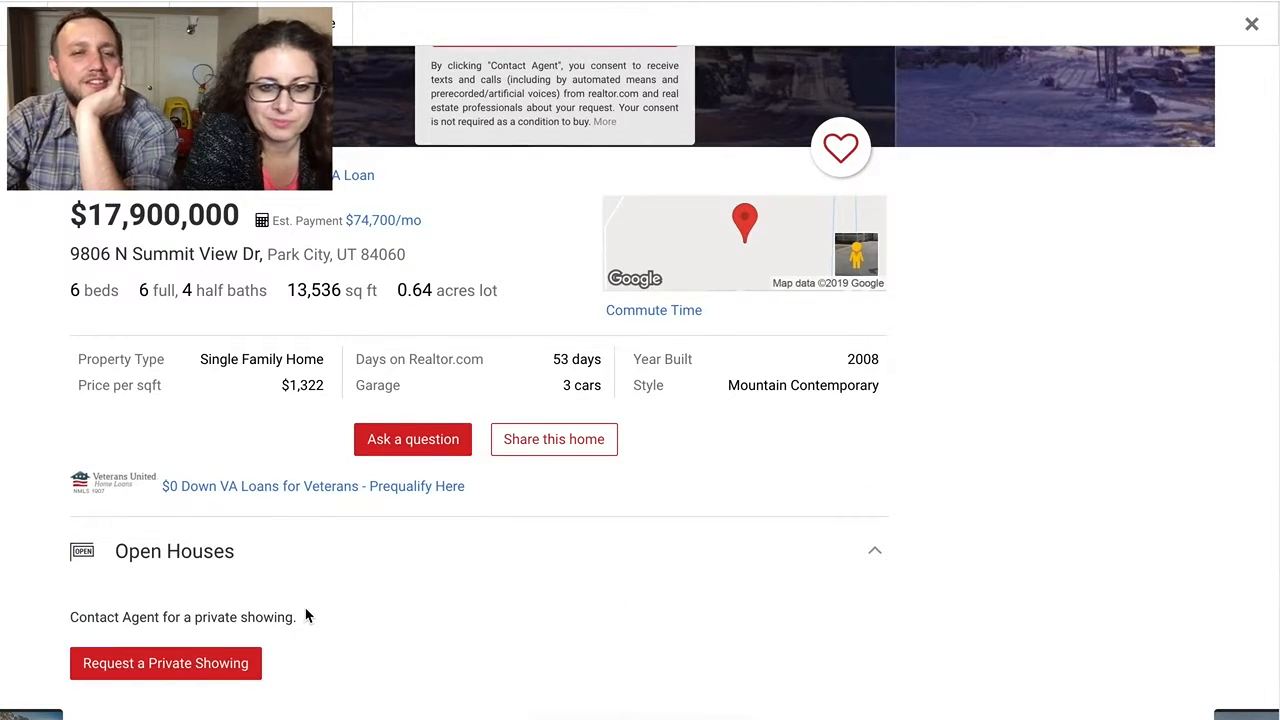
scroll(307, 616, "up", 4)
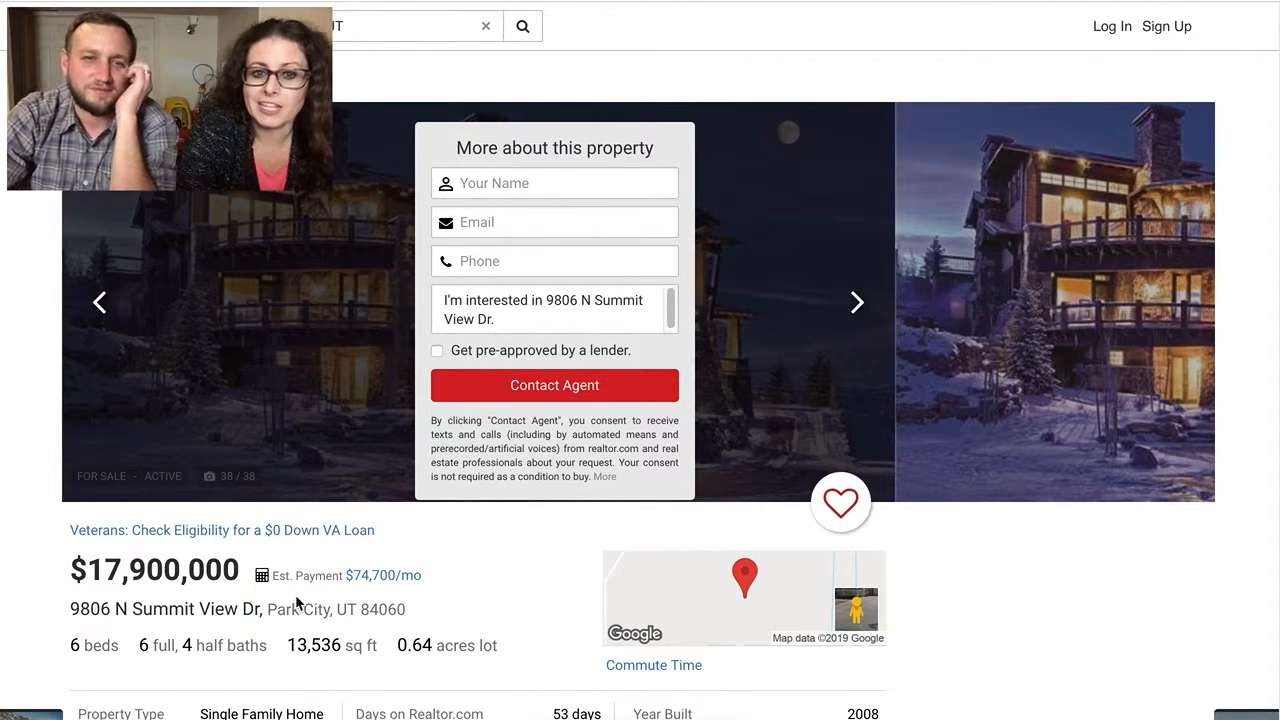
scroll(419, 565, "down", 1)
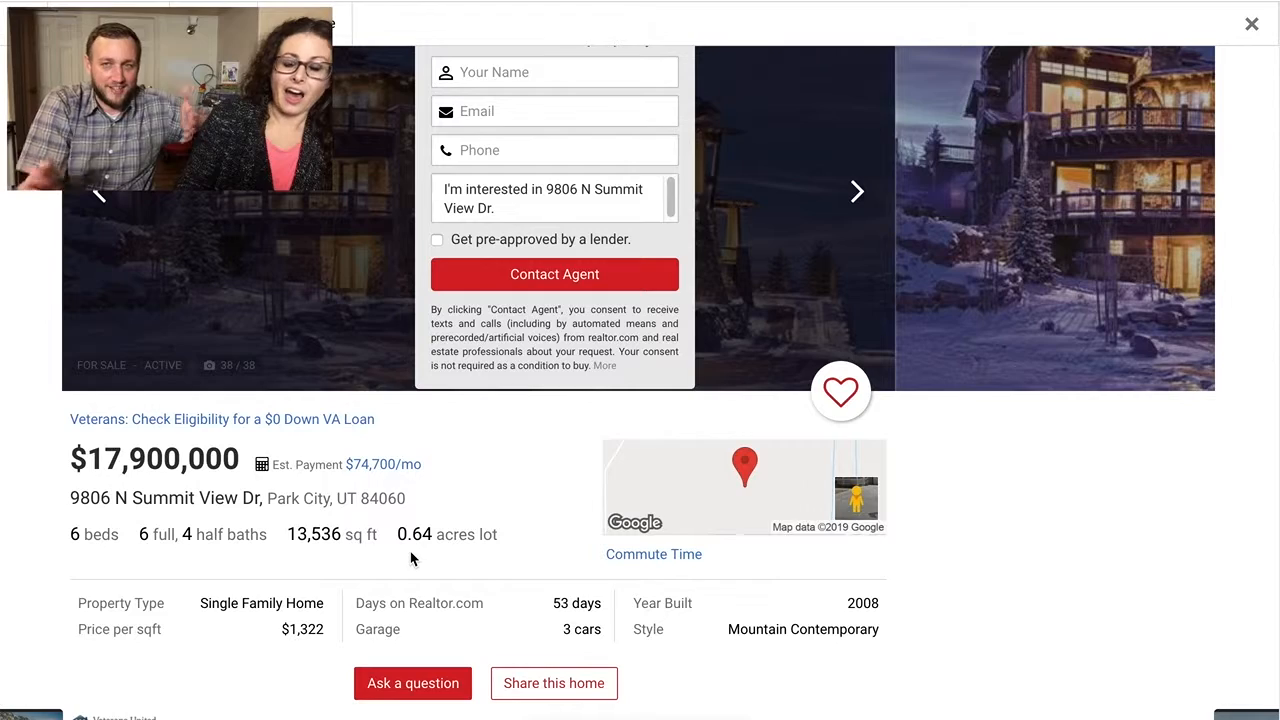
scroll(465, 600, "up", 3)
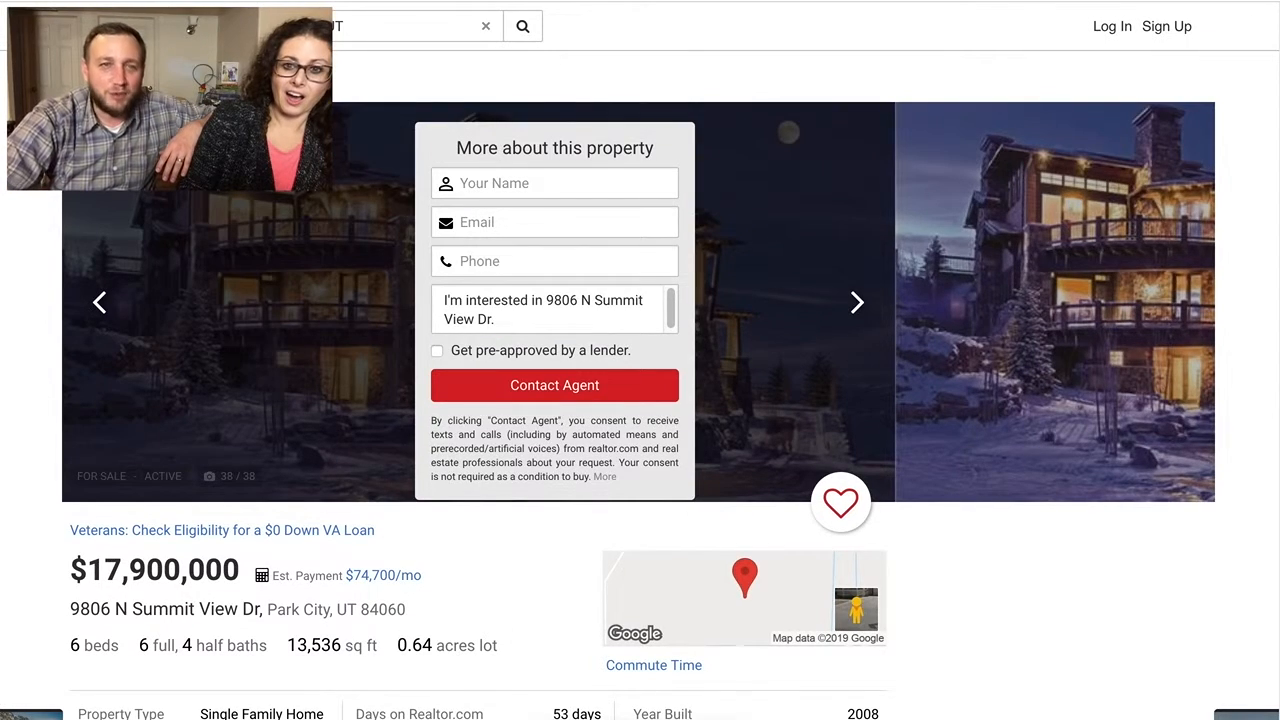
- View the exterior photos full-screen, stepping back to the snowy mansion shot, then return to the listing on photo 35 of 38
left_click(103, 301)
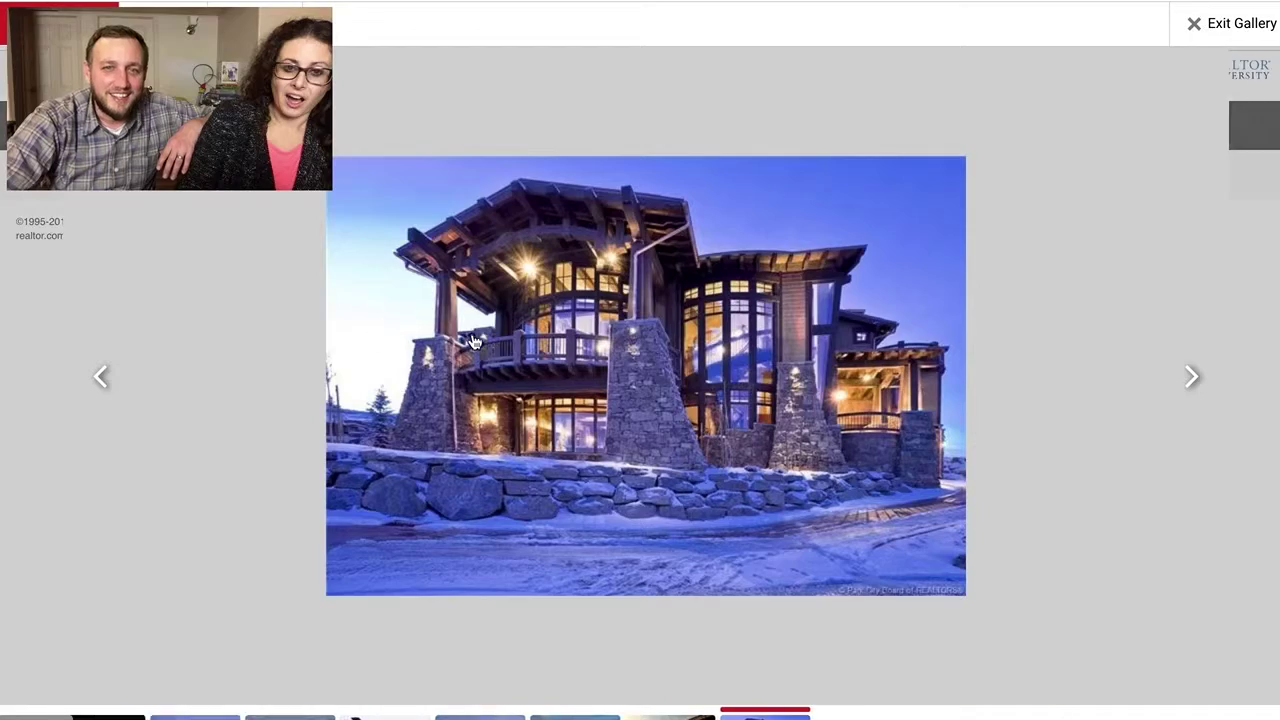
left_click(452, 306)
left_click(101, 378)
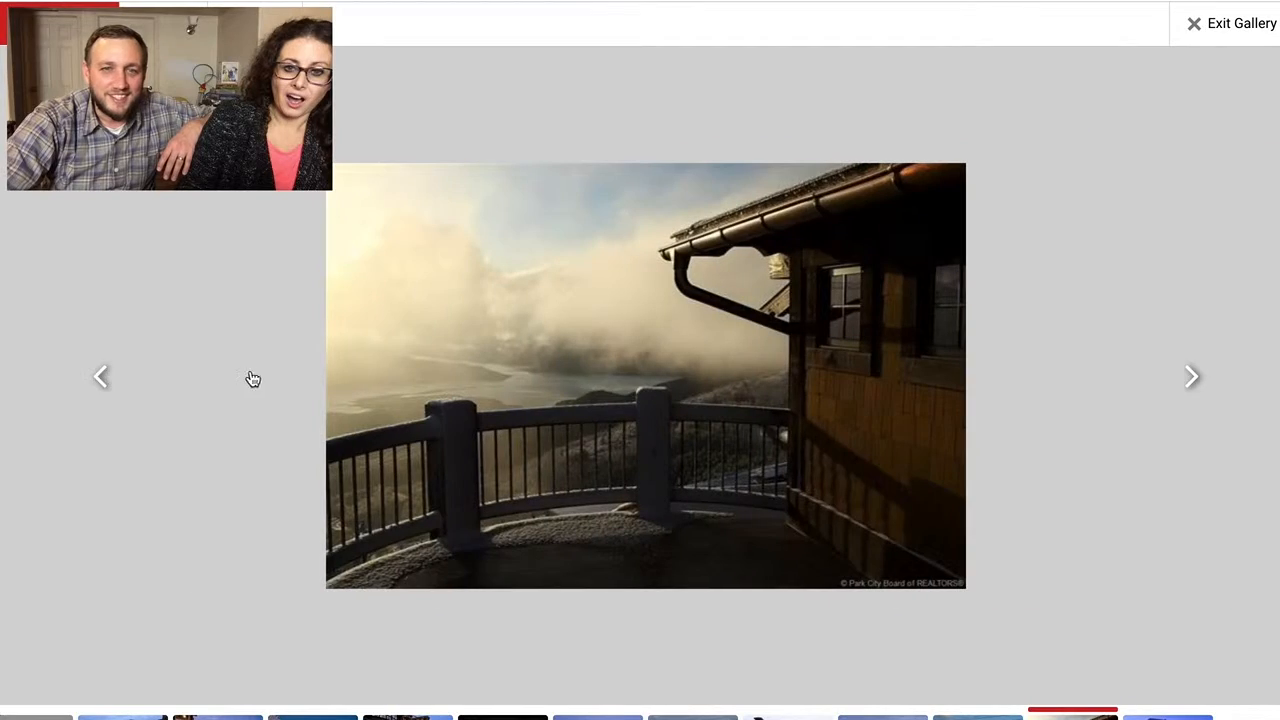
left_click(105, 376)
left_click(105, 378)
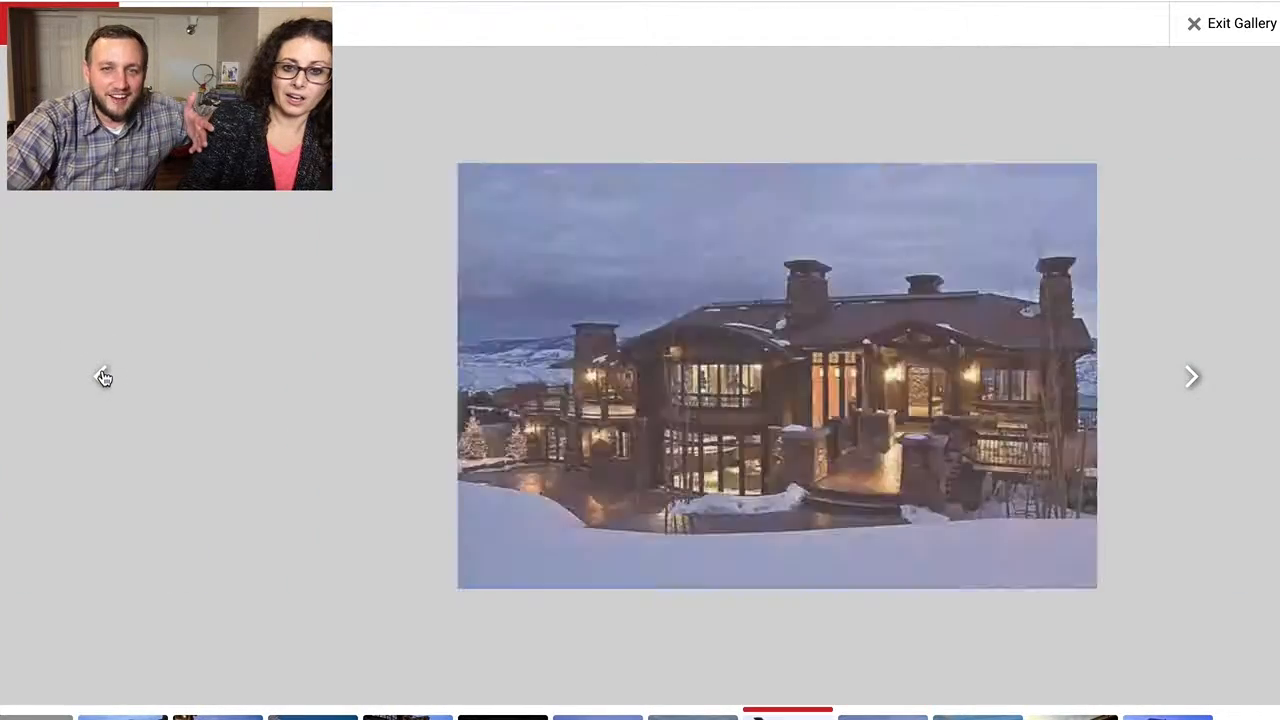
left_click(1192, 378)
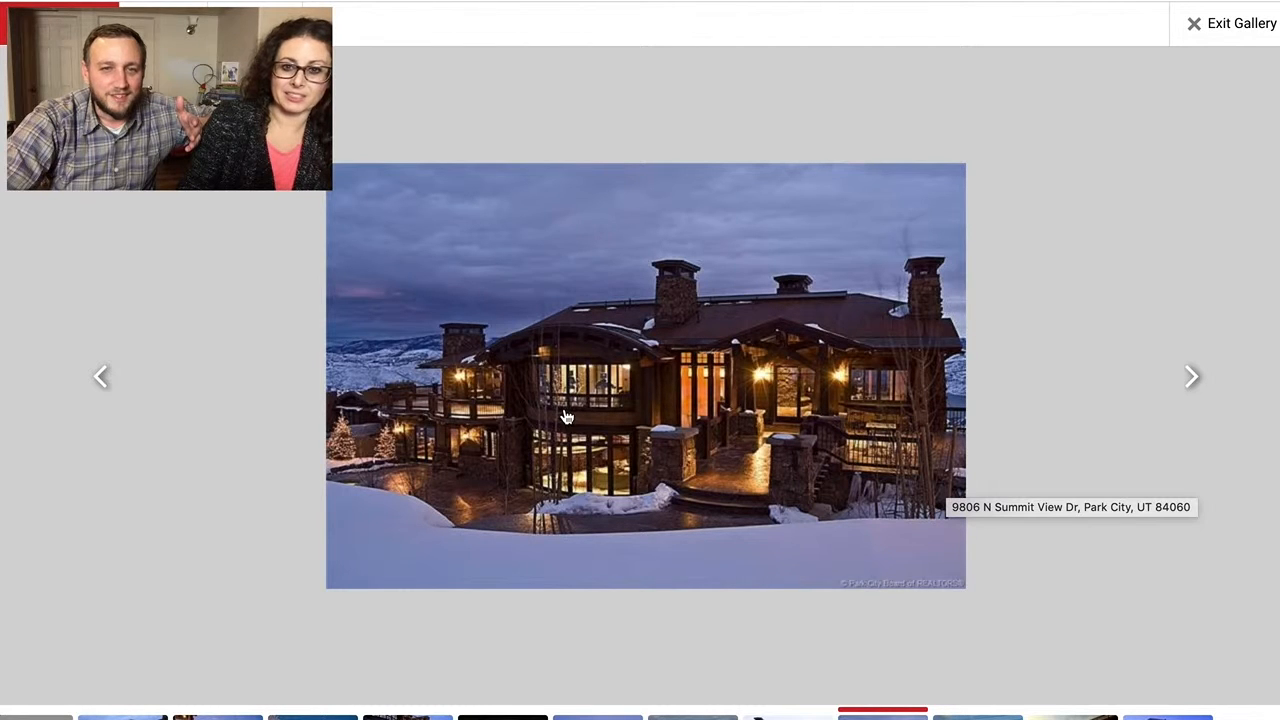
left_click(1230, 23)
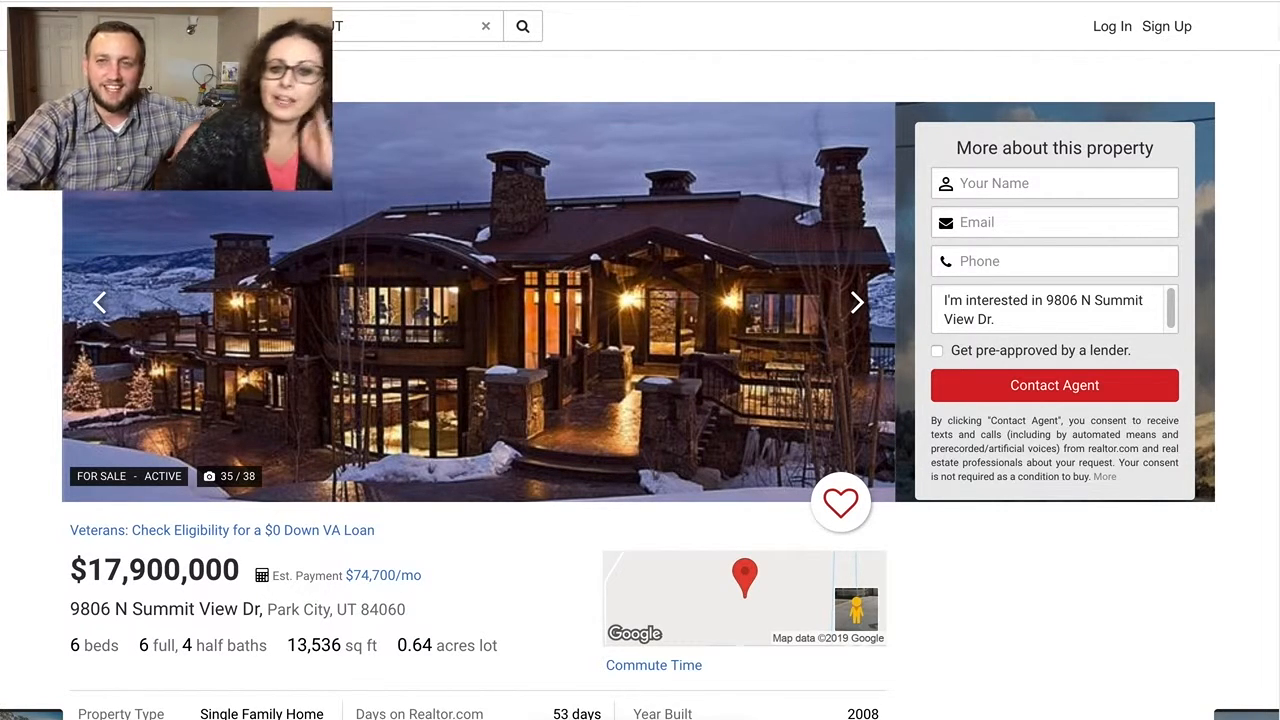
scroll(664, 315, "down", 2)
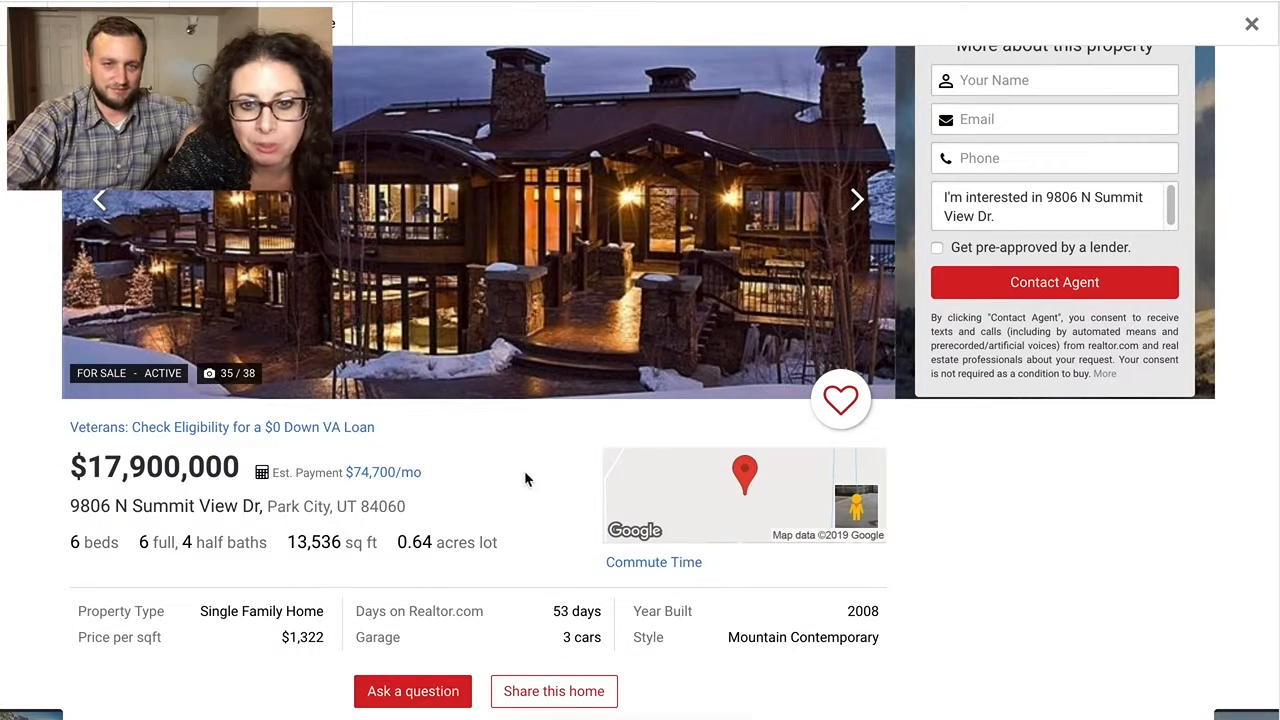
scroll(563, 613, "down", 10)
scroll(555, 600, "down", 5)
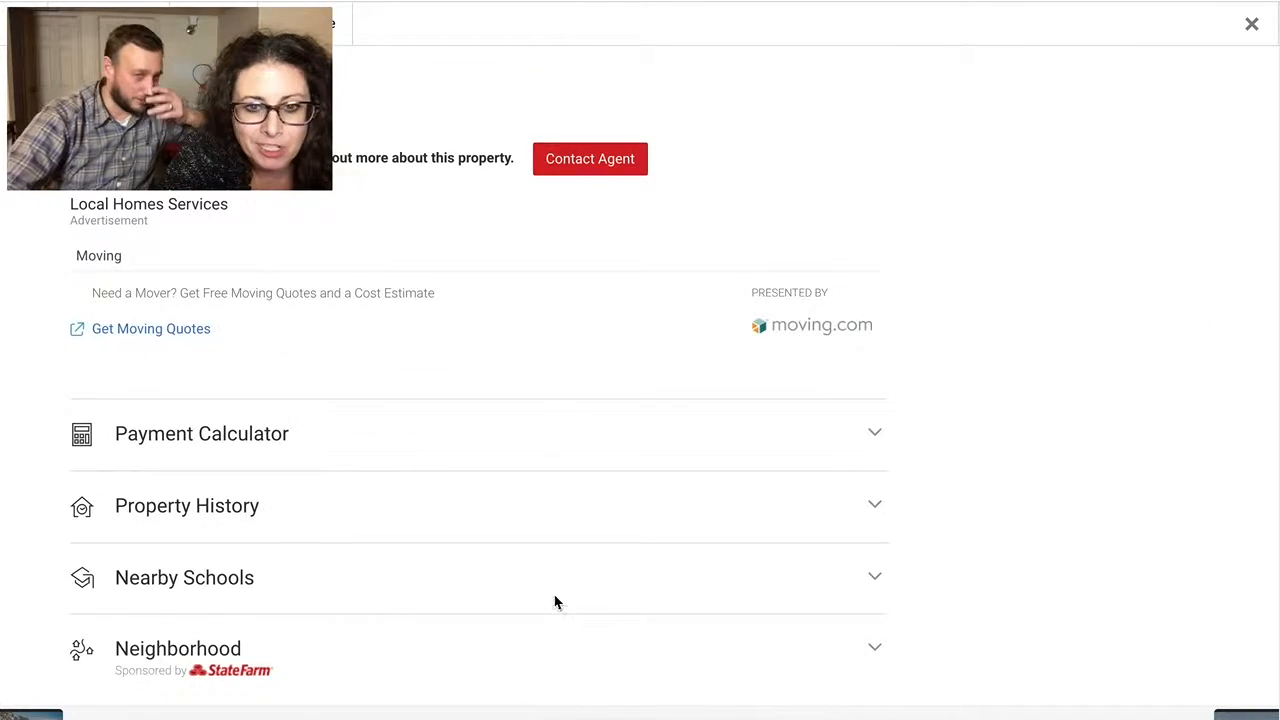
scroll(555, 600, "down", 3)
scroll(465, 494, "up", 3)
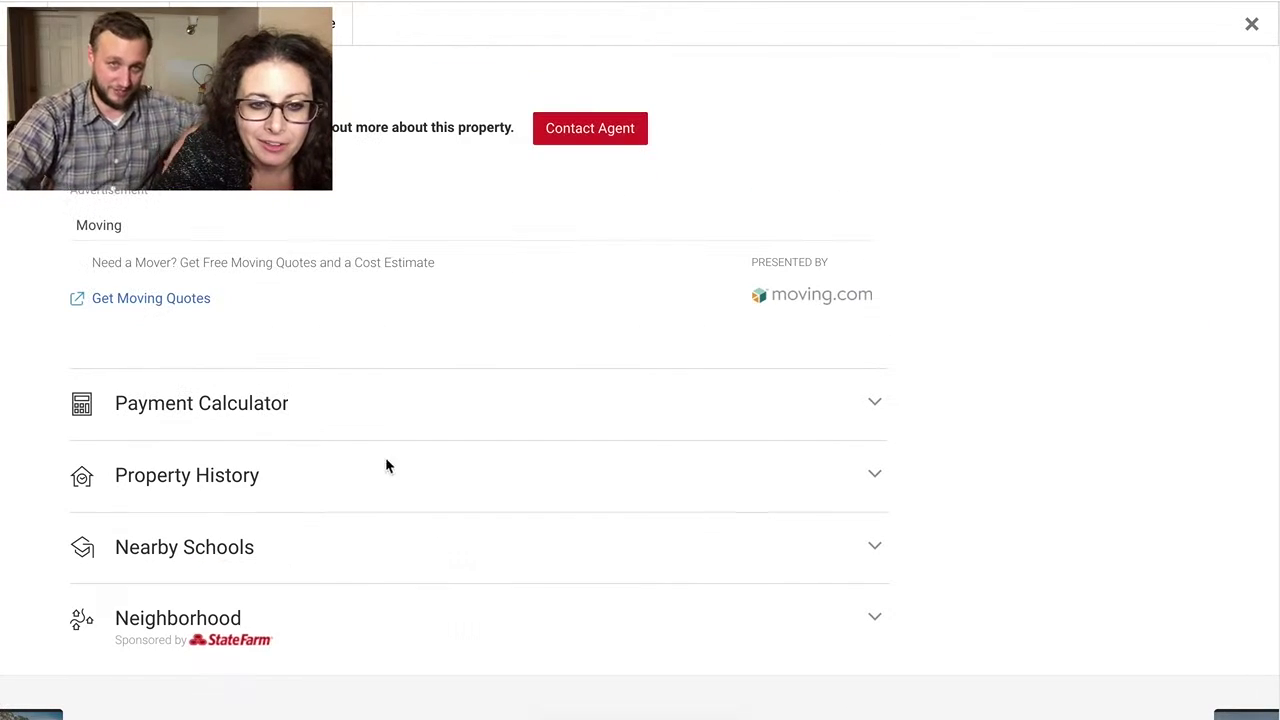
- Expand Property History and show all rows, from the 2008 $18,950,000 listings to the 2019 $17,900,000 listing
left_click(233, 480)
scroll(340, 545, "down", 3)
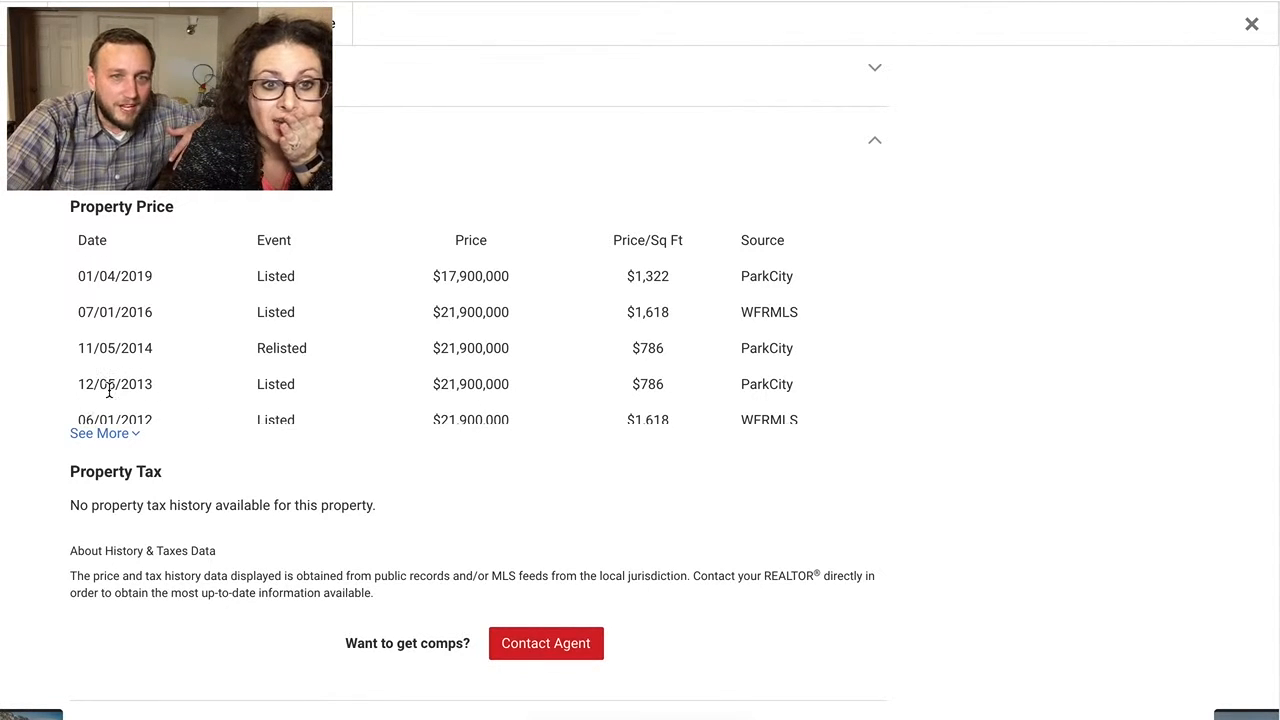
left_click(99, 433)
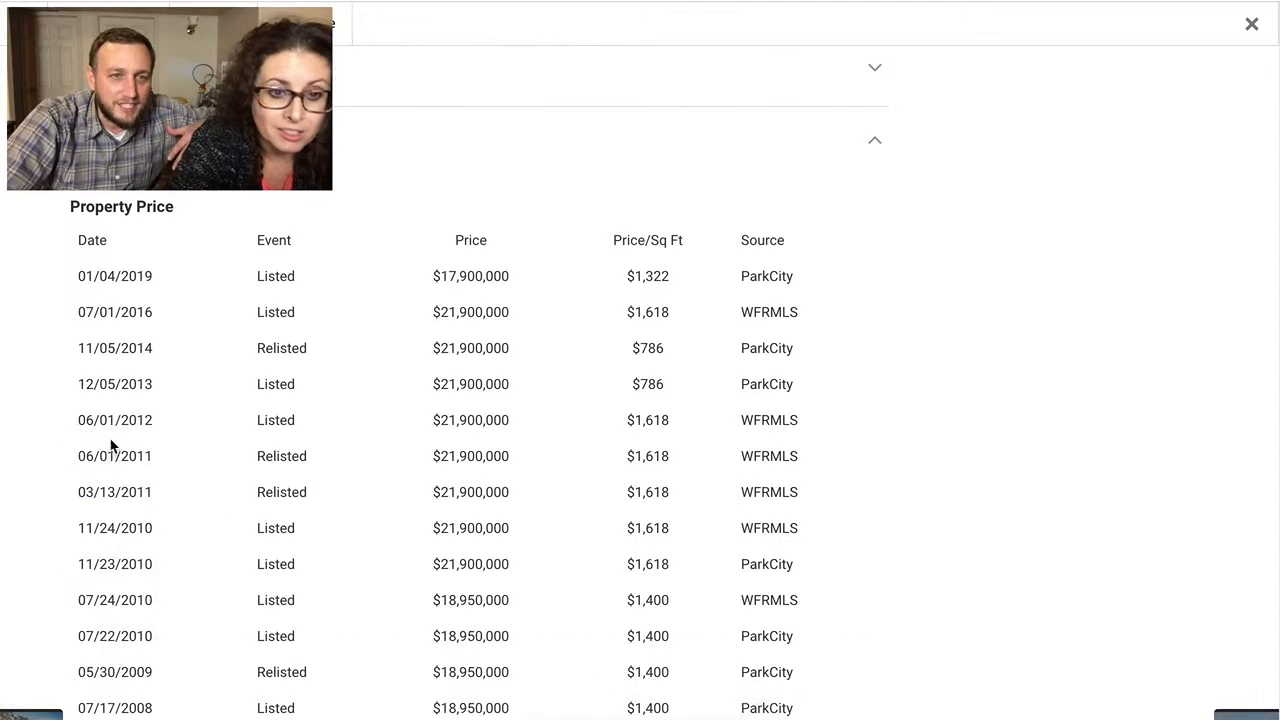
scroll(358, 478, "down", 3)
scroll(350, 489, "down", 1)
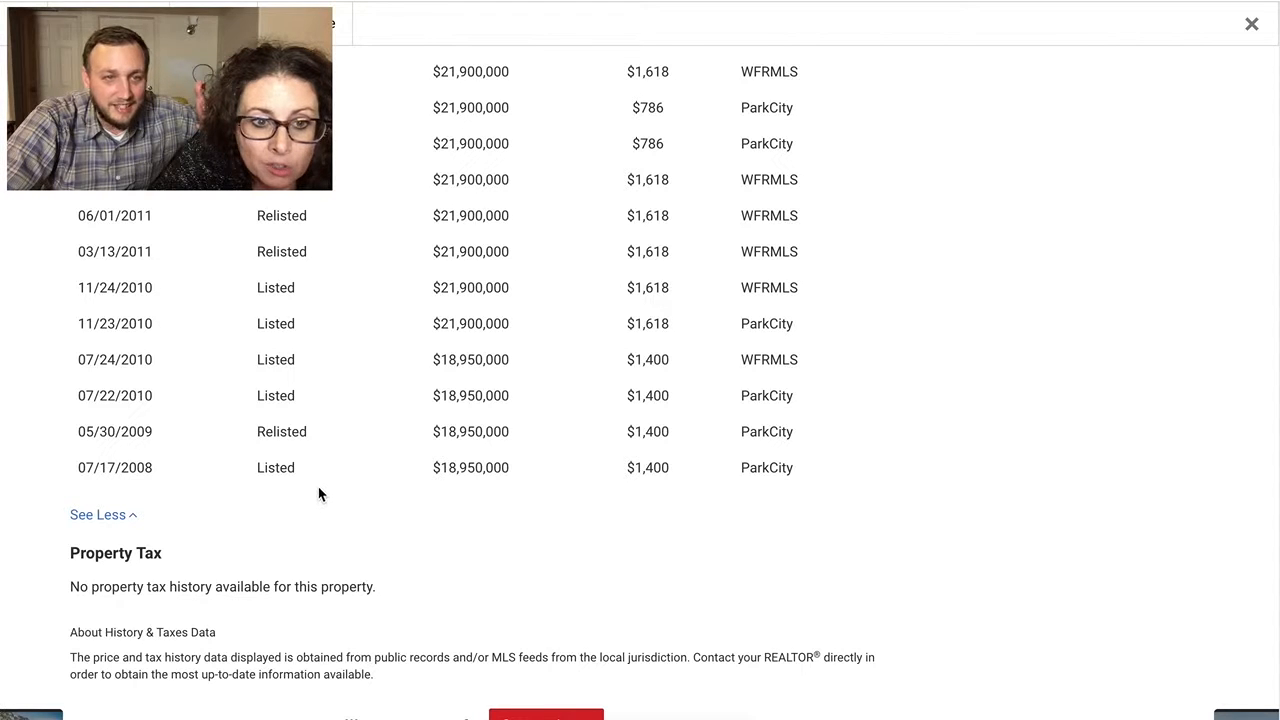
scroll(315, 457, "up", 2)
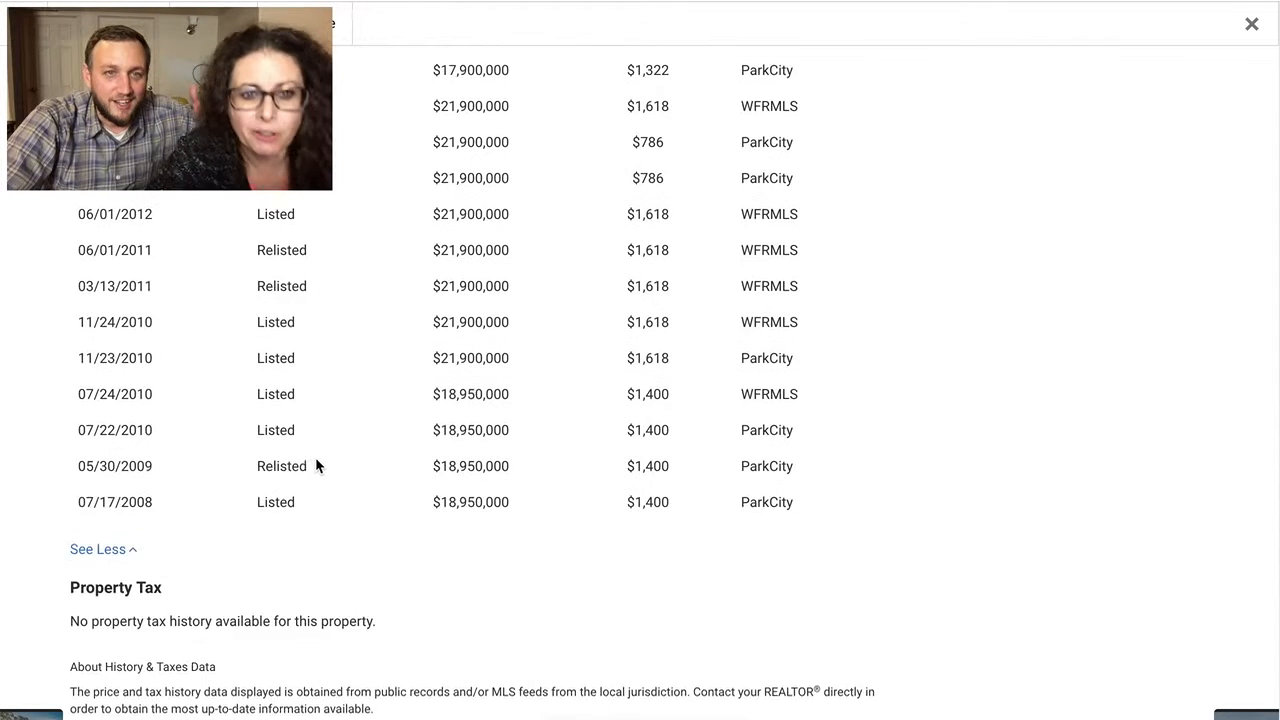
scroll(315, 456, "up", 2)
scroll(315, 456, "up", 3)
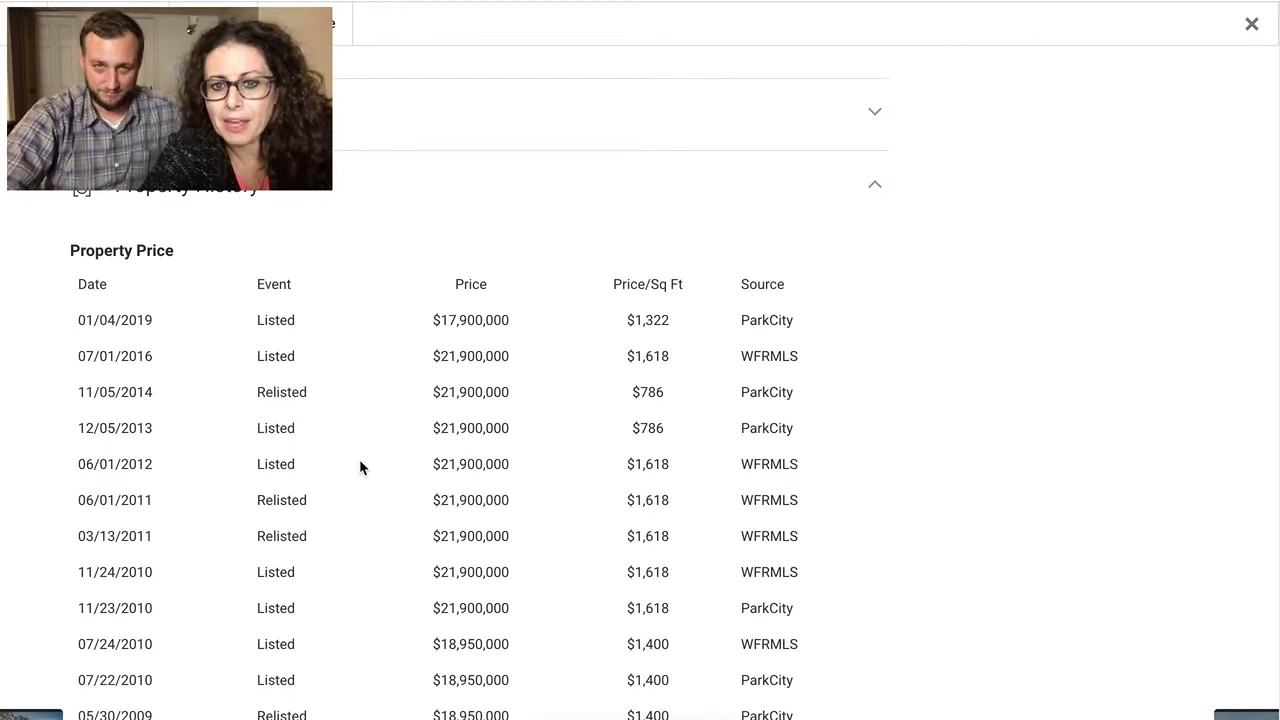
scroll(362, 464, "down", 2)
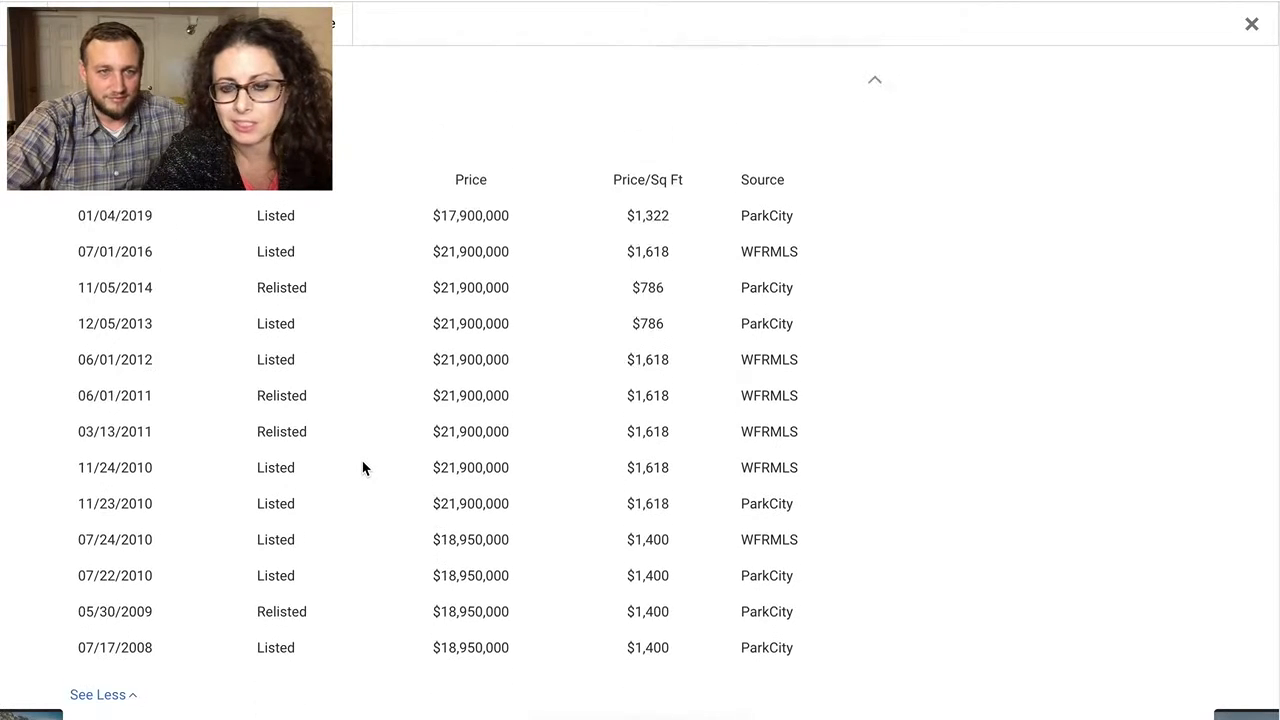
scroll(218, 518, "down", 1)
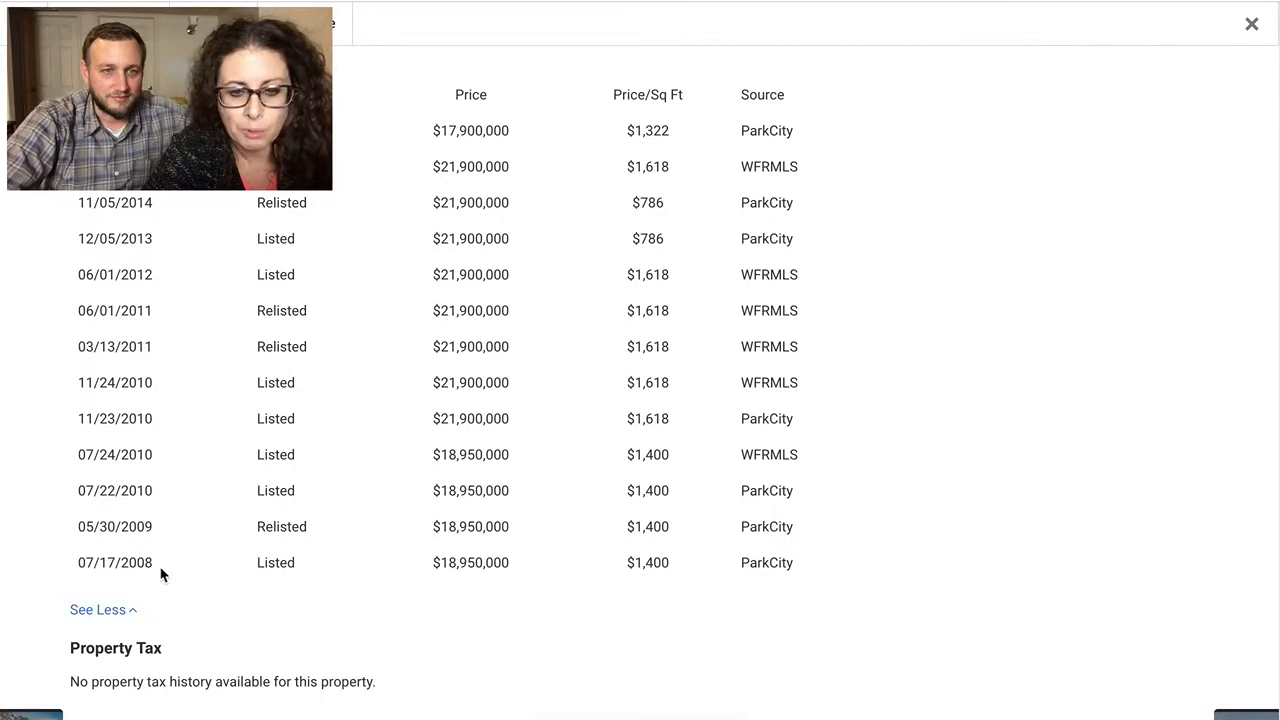
scroll(341, 540, "up", 5)
scroll(341, 540, "up", 5)
scroll(345, 530, "up", 5)
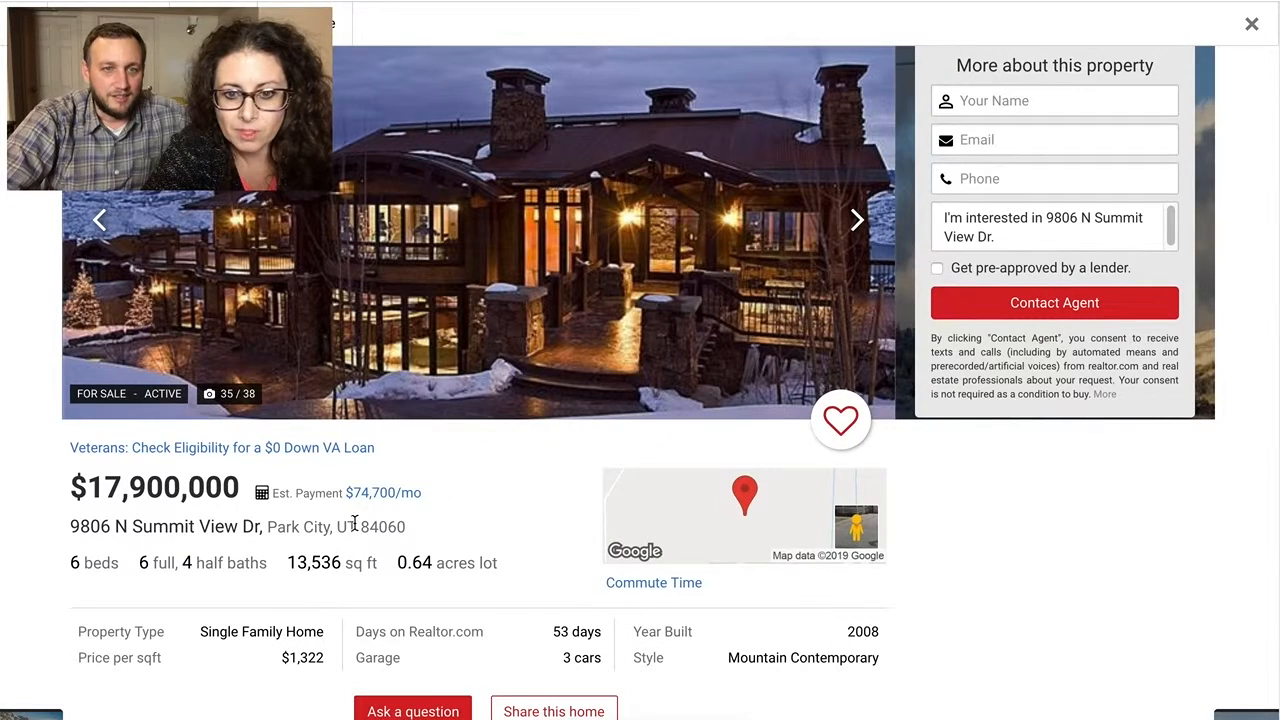
scroll(507, 626, "down", 6)
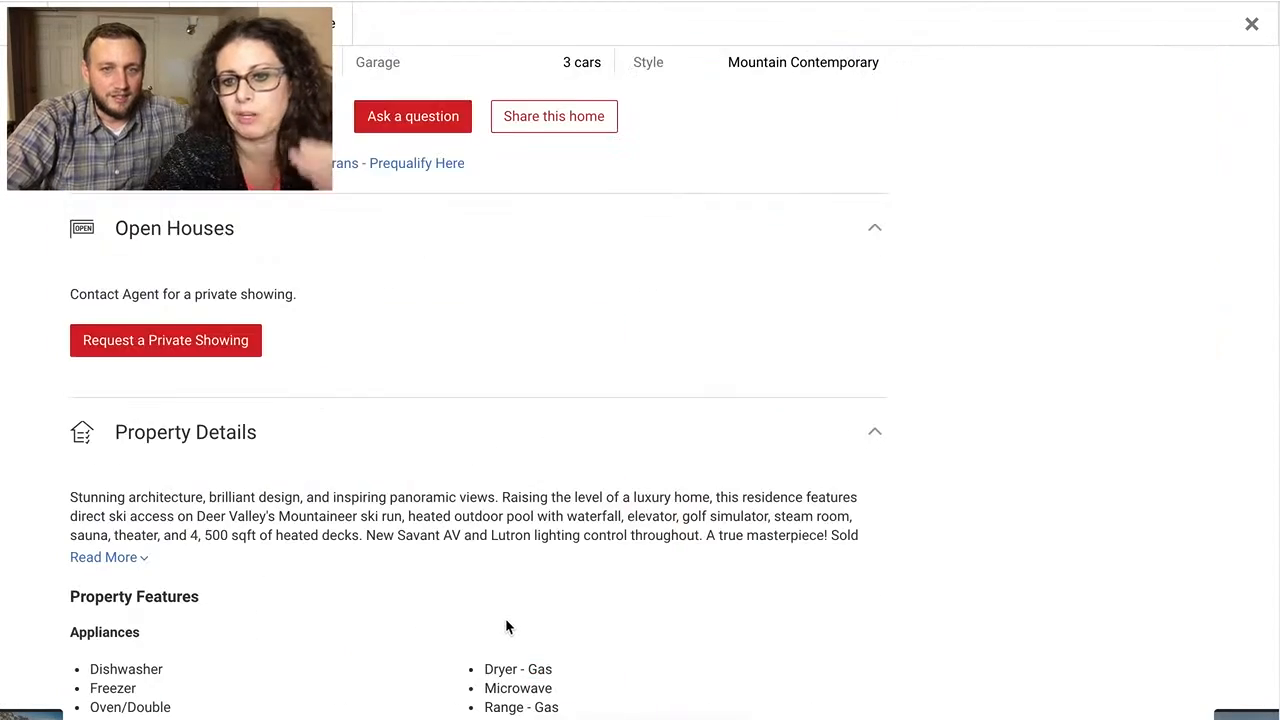
scroll(507, 626, "down", 5)
scroll(507, 626, "down", 5)
scroll(507, 626, "down", 3)
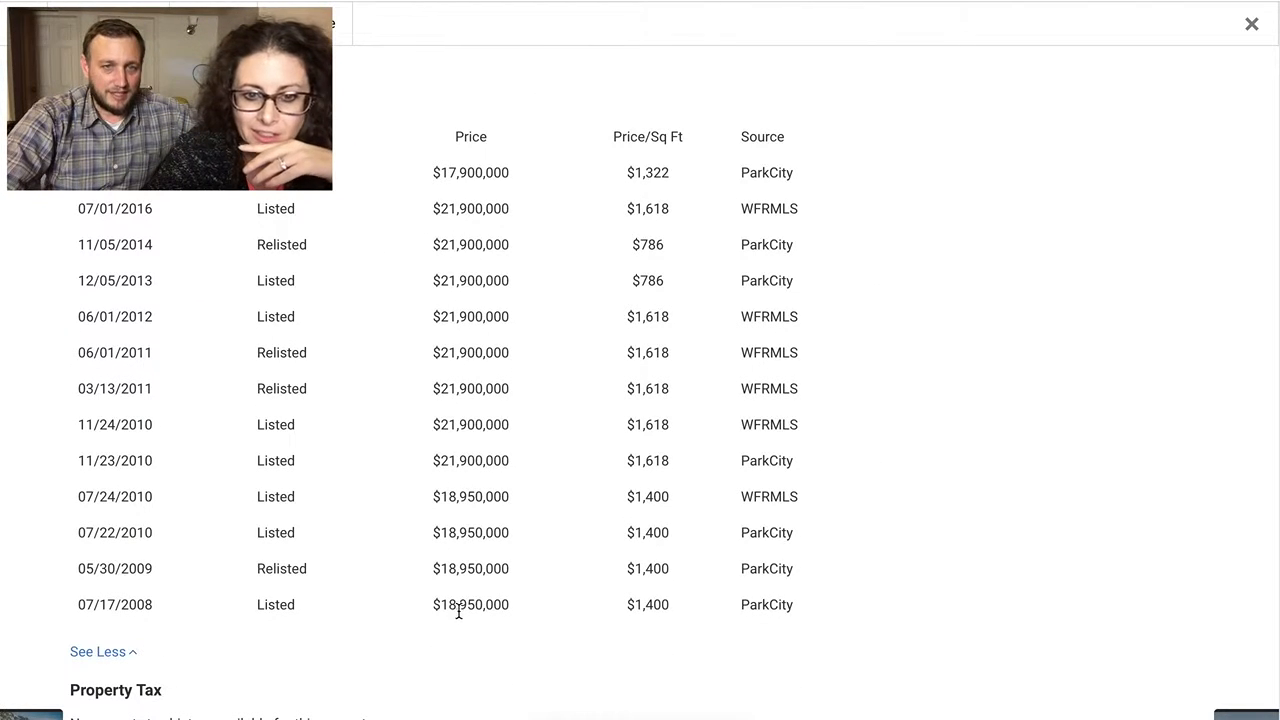
scroll(486, 605, "up", 1)
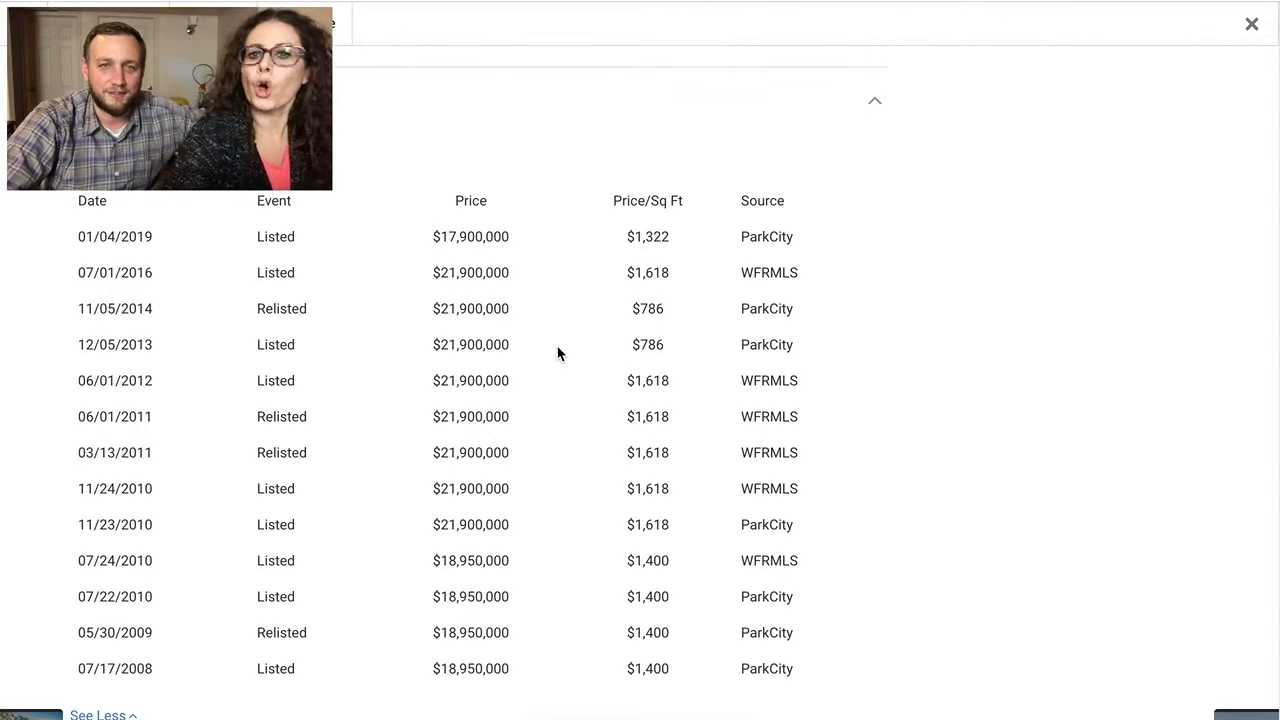
scroll(583, 368, "up", 10)
scroll(583, 368, "up", 10)
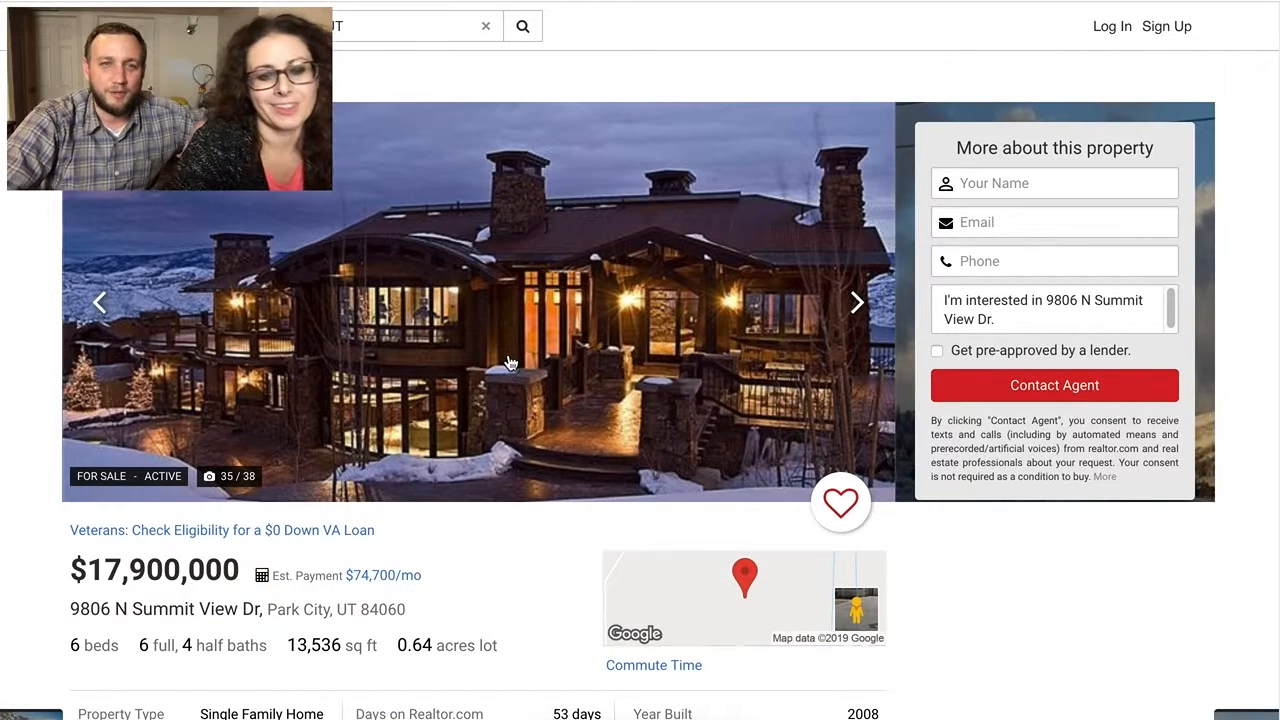
- Reopen the photos full-screen and page through living room and bathroom shots to the home gym, stepping back once
left_click(674, 338)
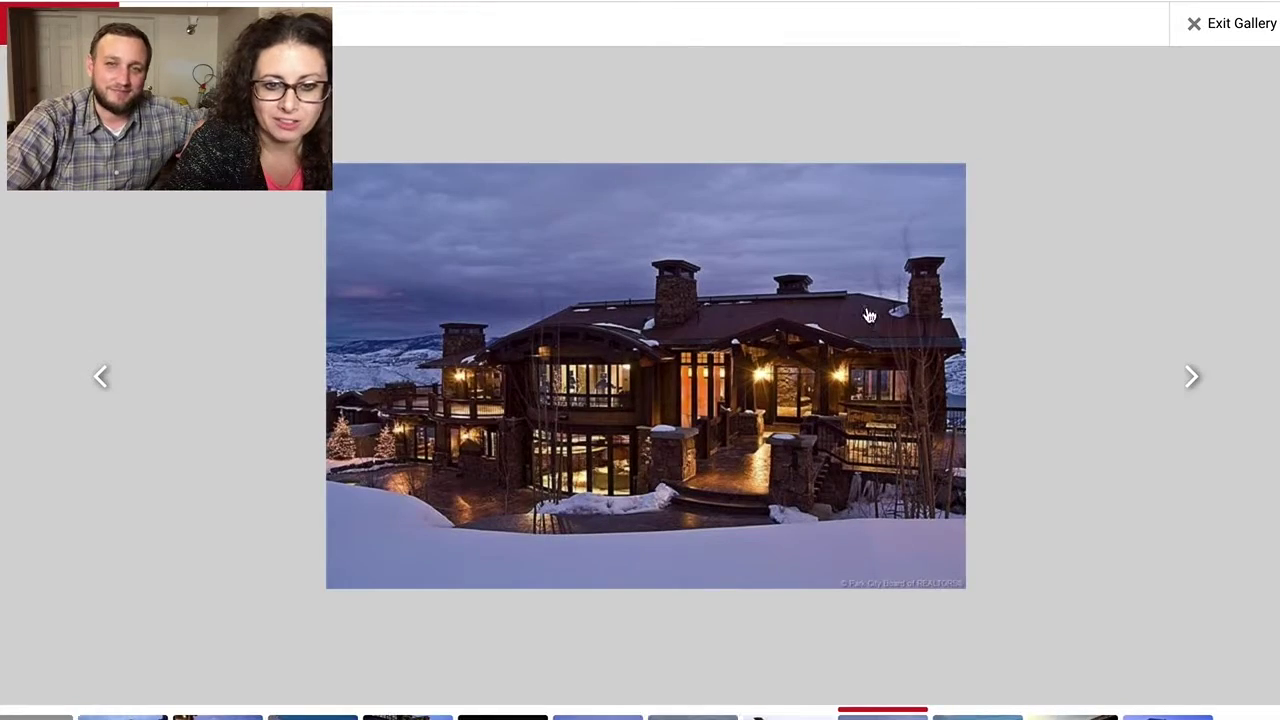
left_click(1191, 378)
left_click(1191, 378)
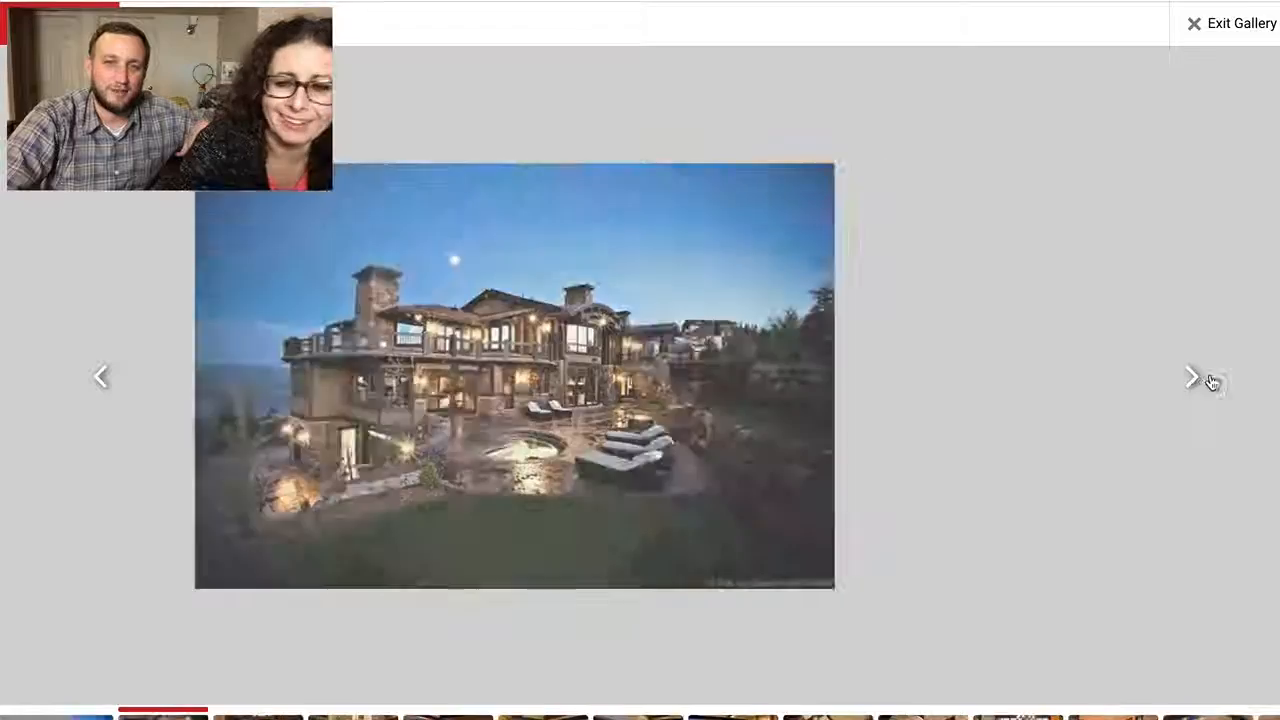
left_click(1200, 378)
left_click(1200, 378)
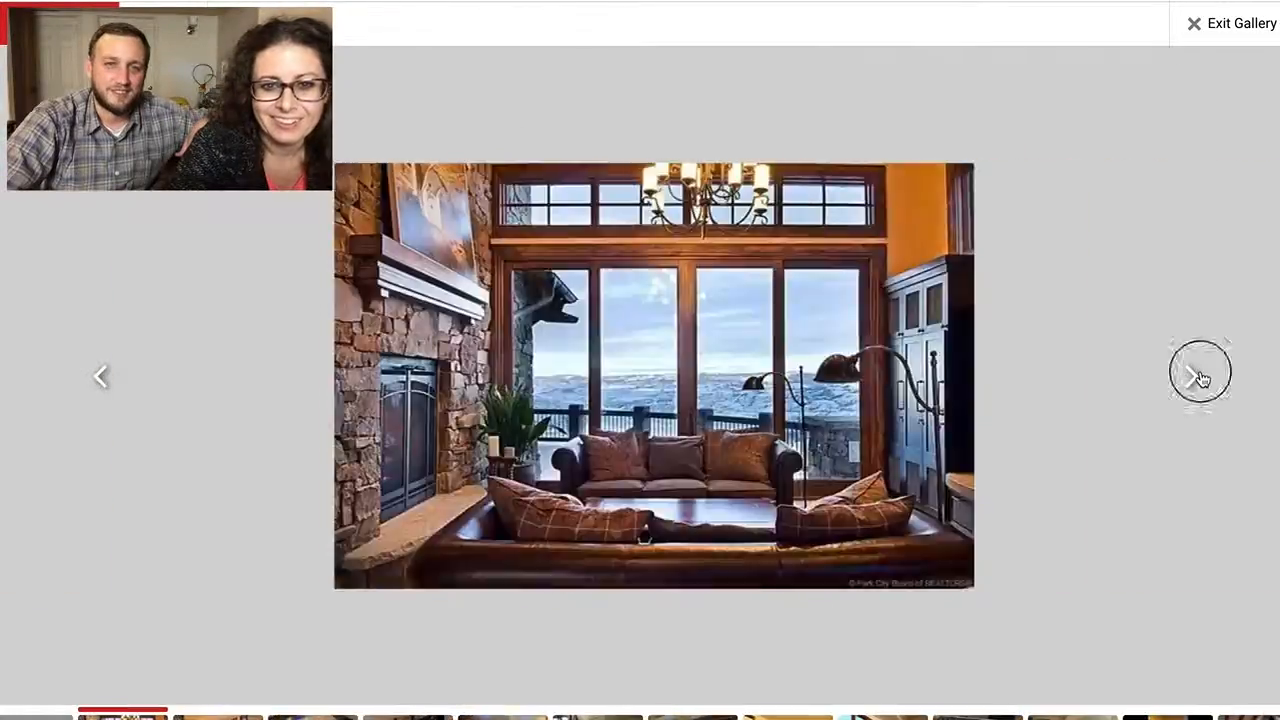
left_click(1200, 378)
left_click(1200, 378)
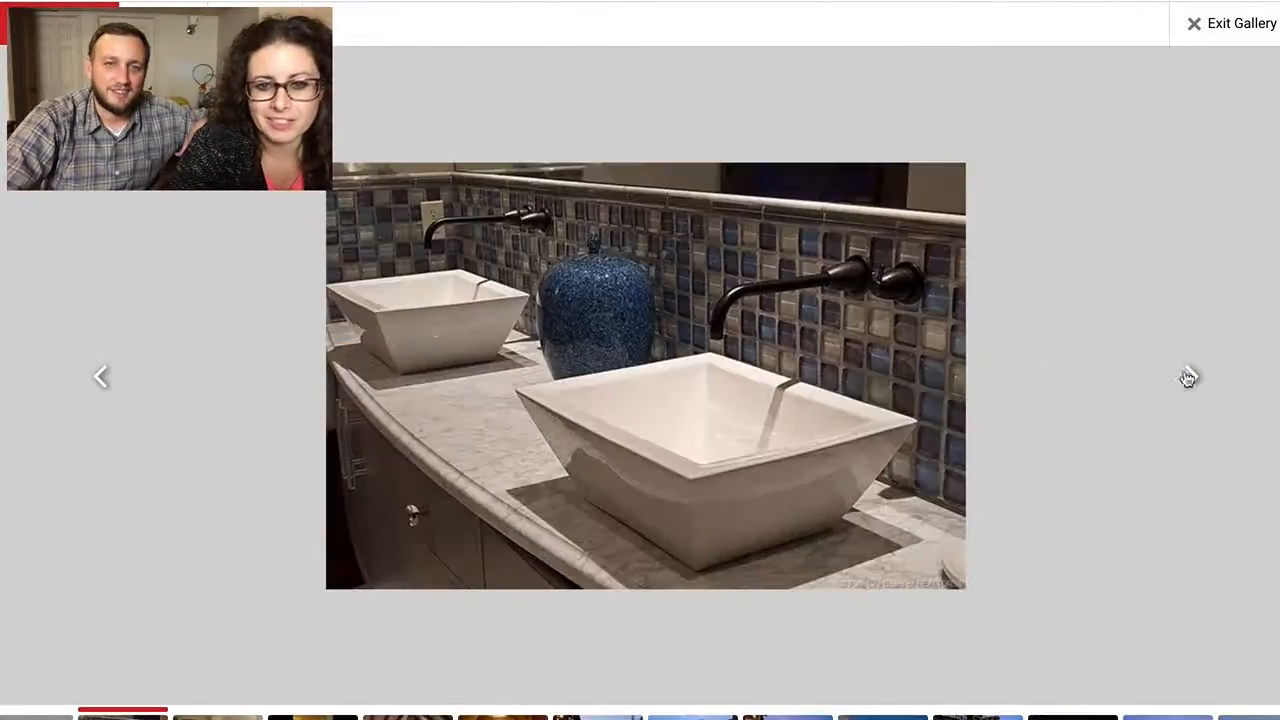
left_click(101, 377)
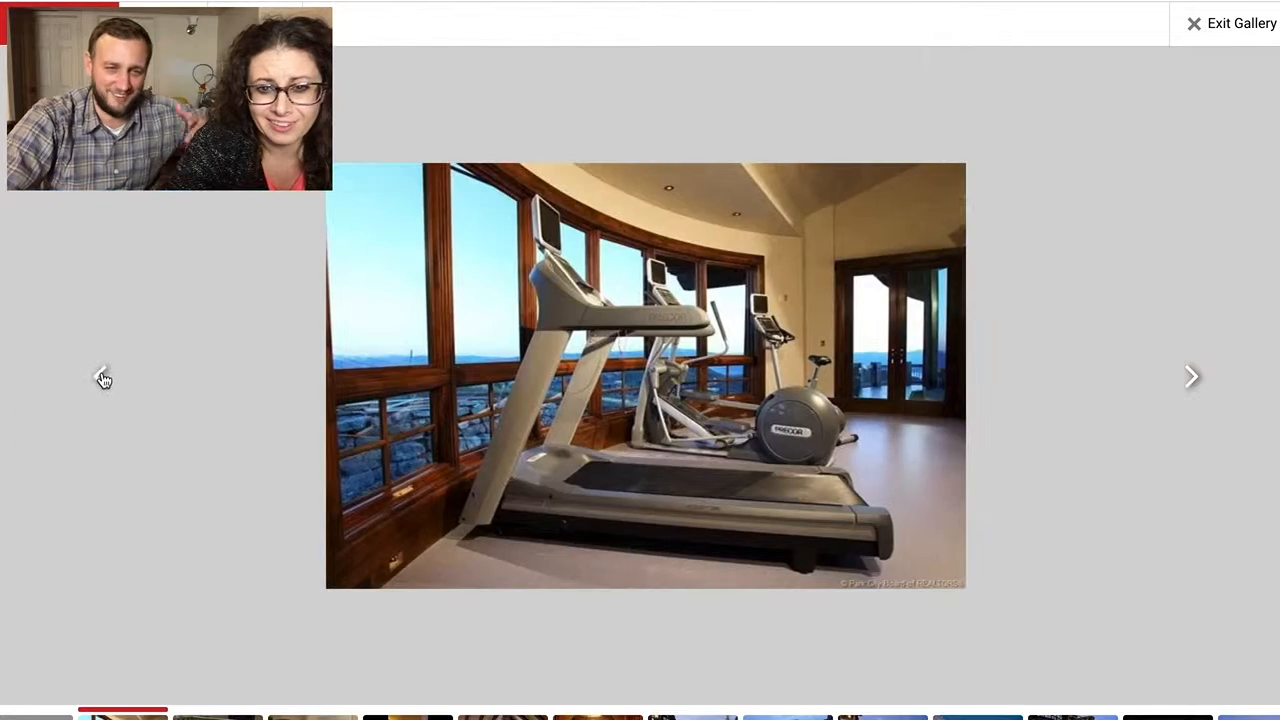